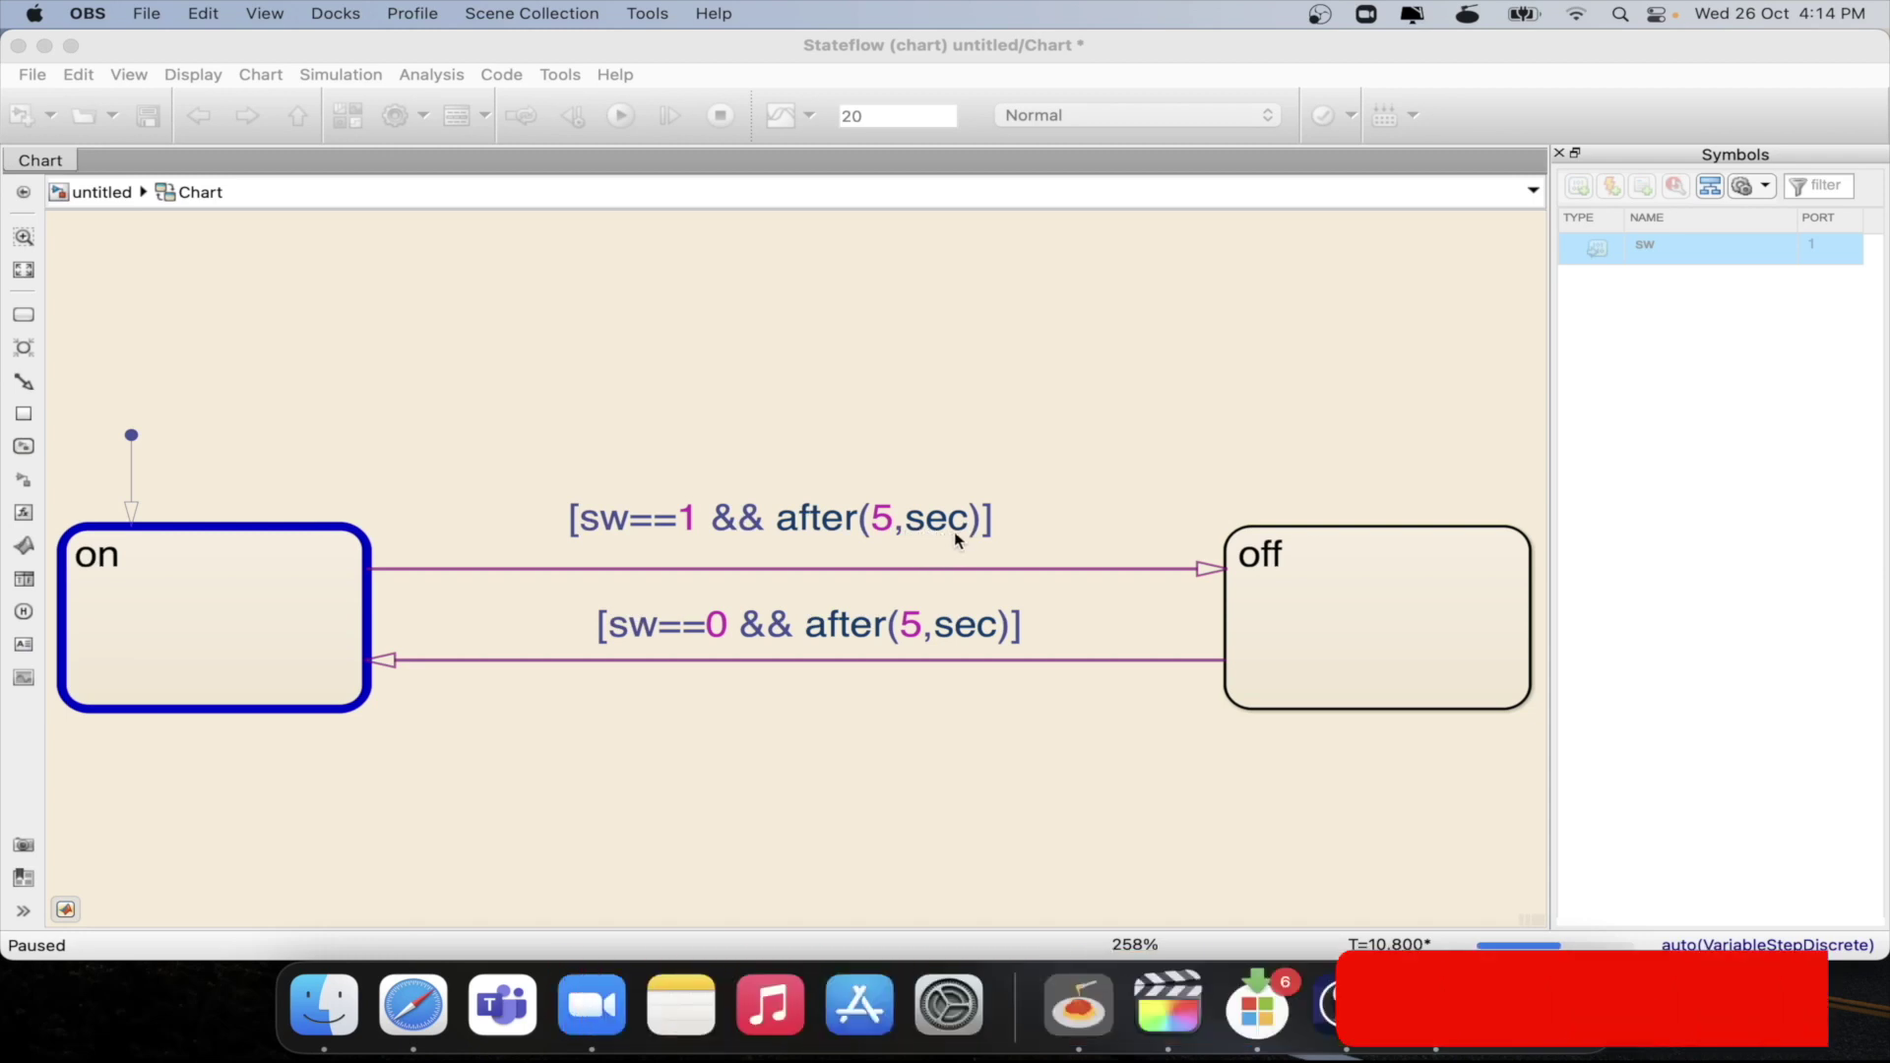
- With the run paused at T=10.800 and on active, select the upper after(5,sec) guard label
click(898, 525)
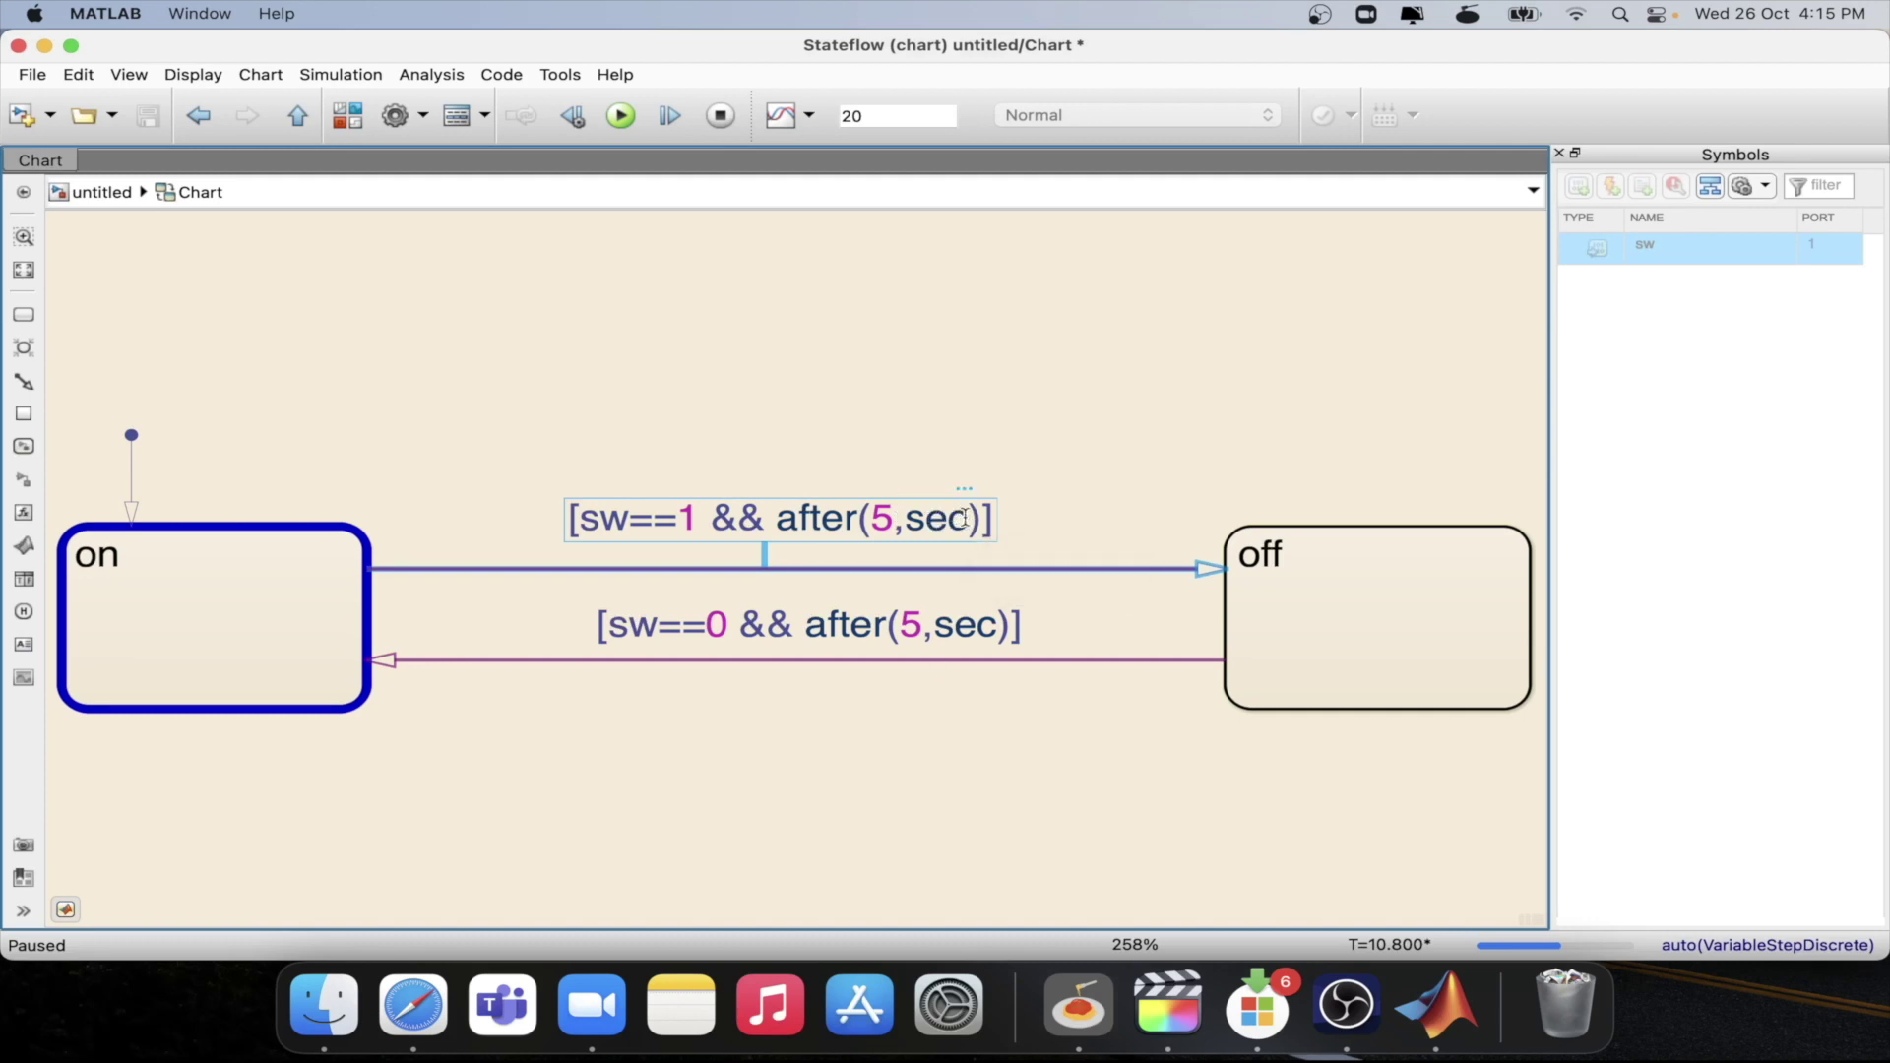
- Stop the simulation and replace 'sec' with 'ticks' in the transition guards
click(721, 116)
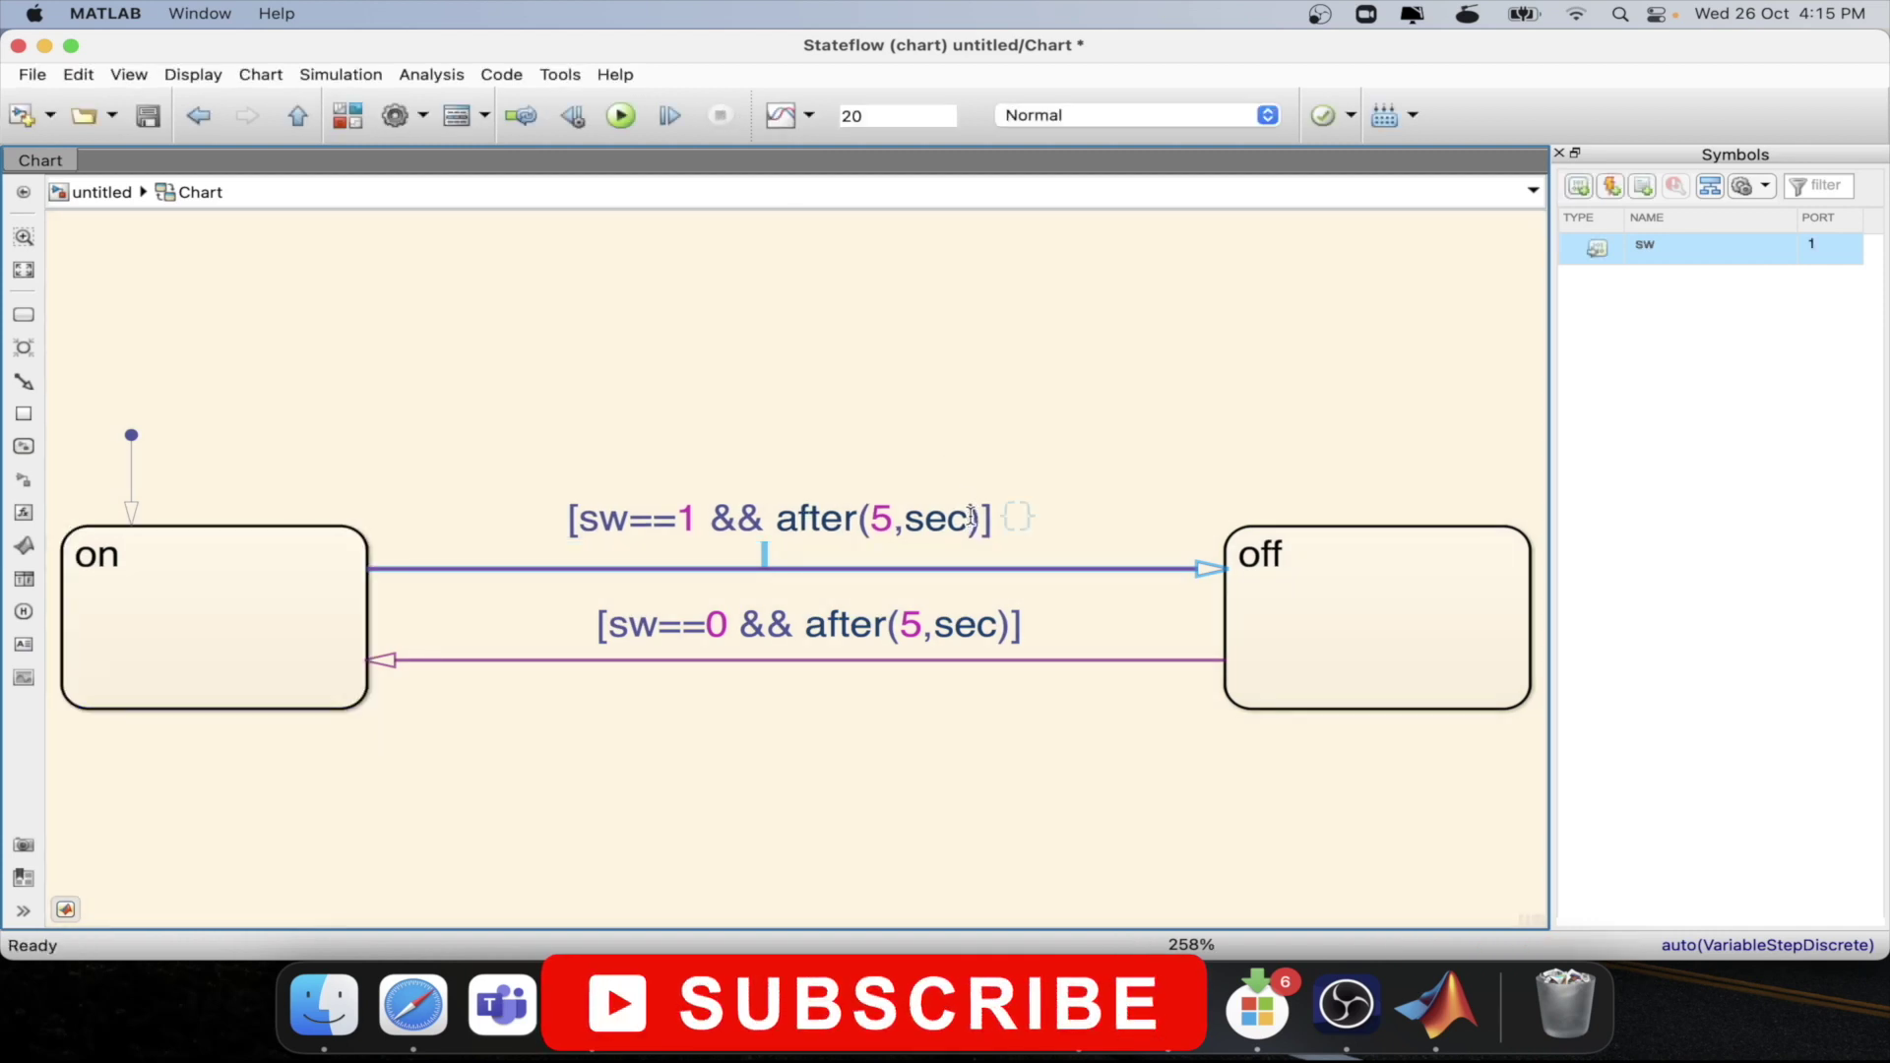
key(BackSpace)
key(BackSpace)
key(BackSpace)
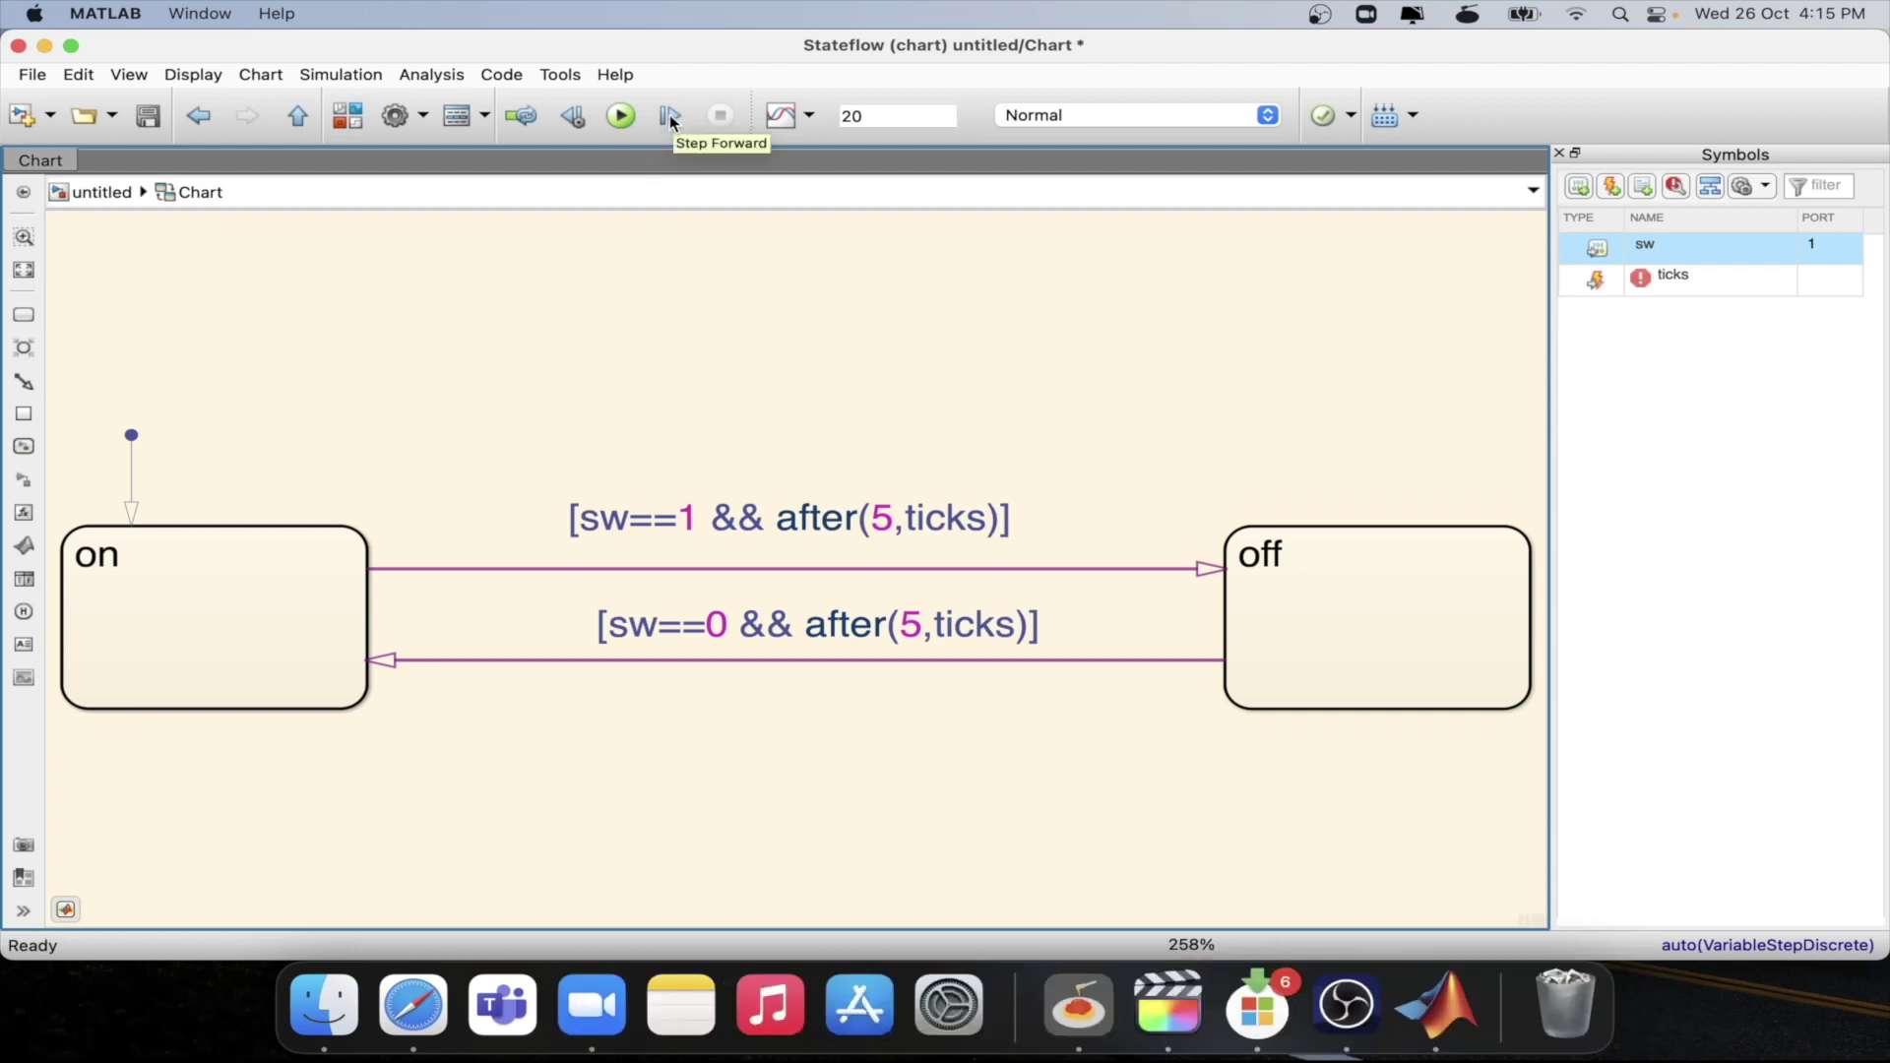
- In the parent model, set the Constant block's value to 1
click(298, 116)
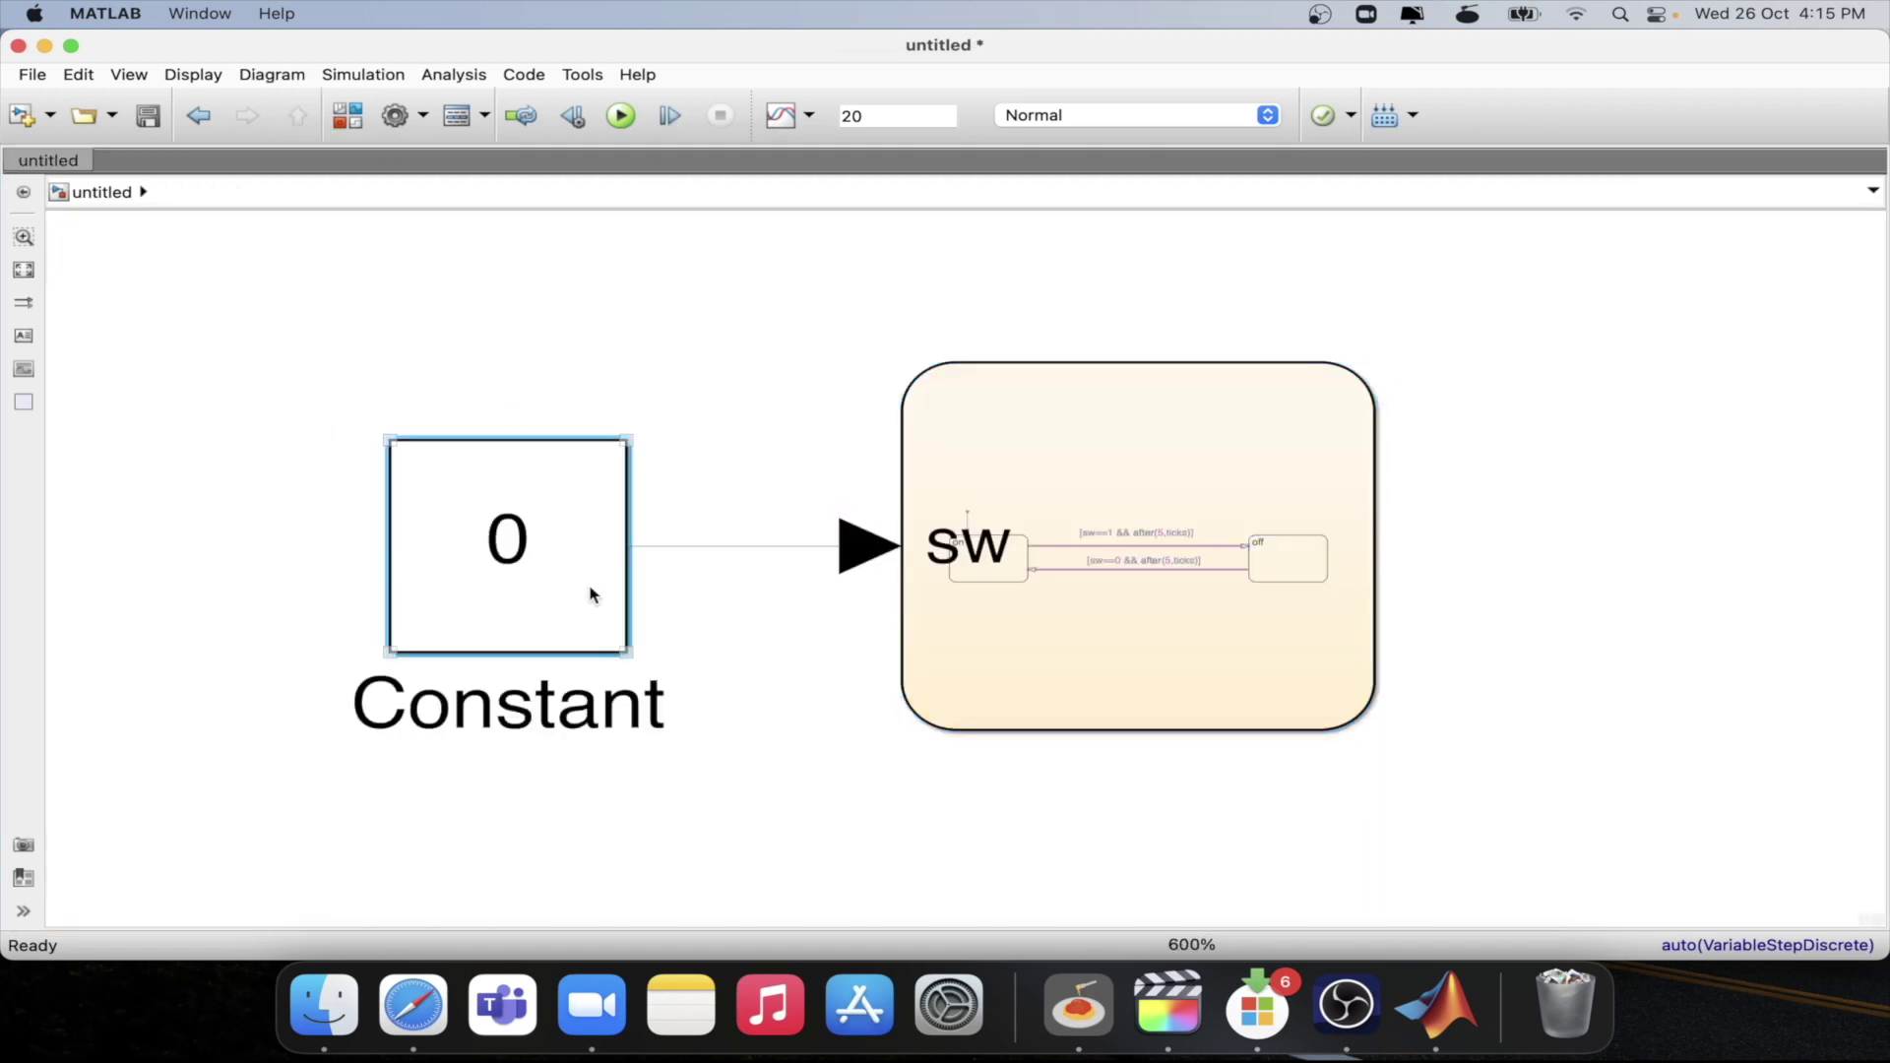
double_click(594, 597)
key(BackSpace)
text(1)
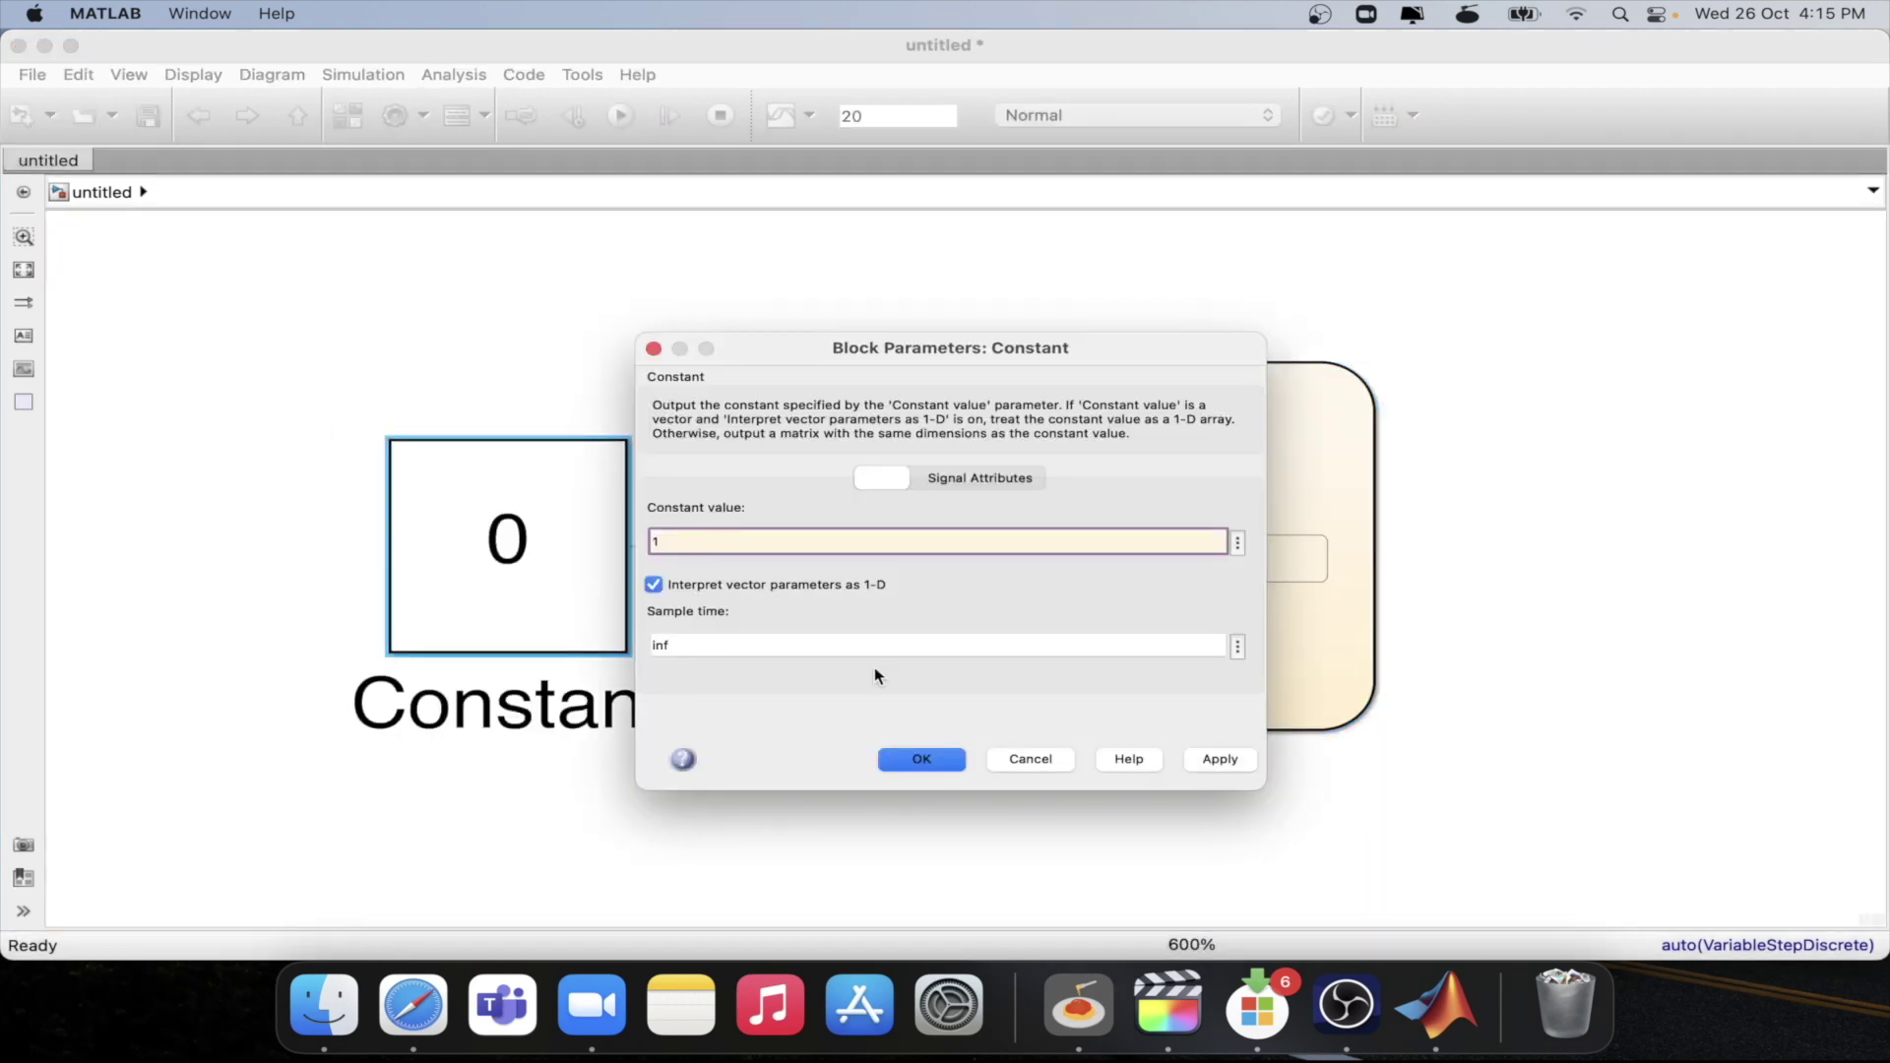
click(921, 759)
- Reopen the Chart block and select the on and off states
click(1047, 615)
double_click(1047, 615)
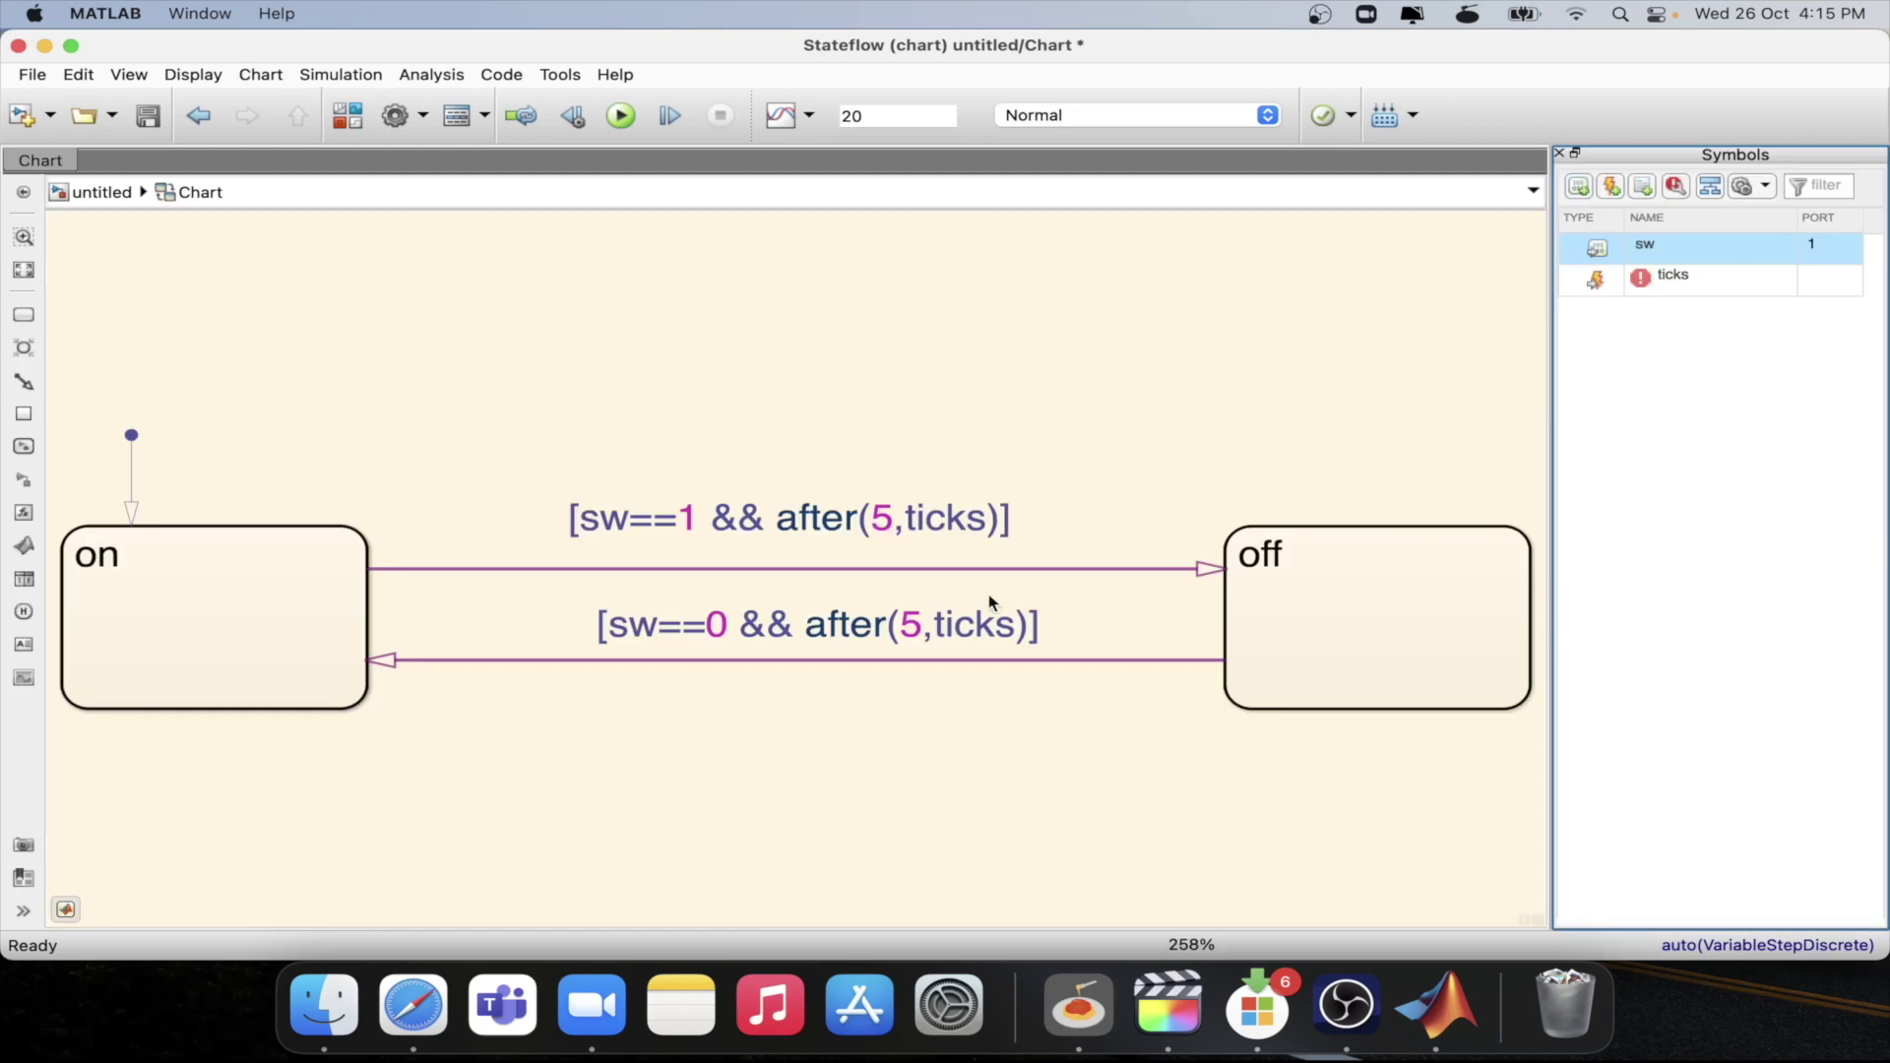
click(286, 557)
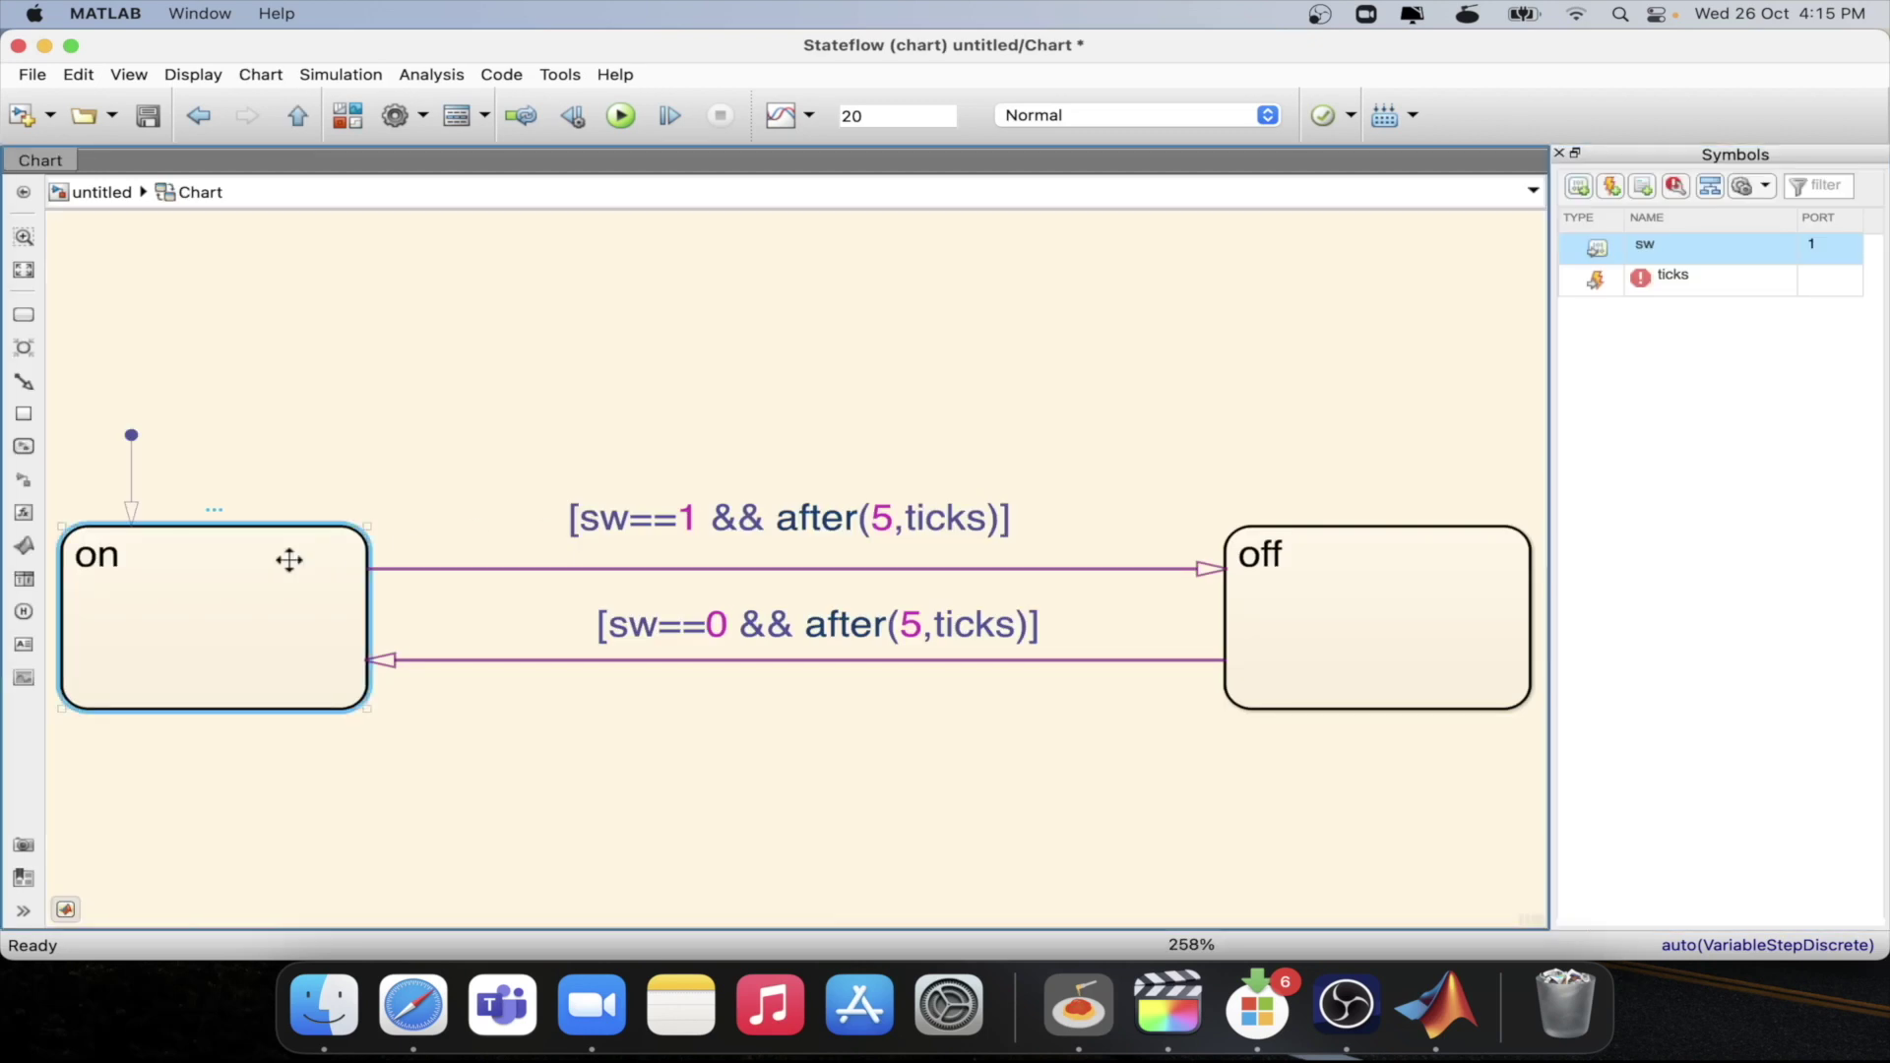
click(1291, 579)
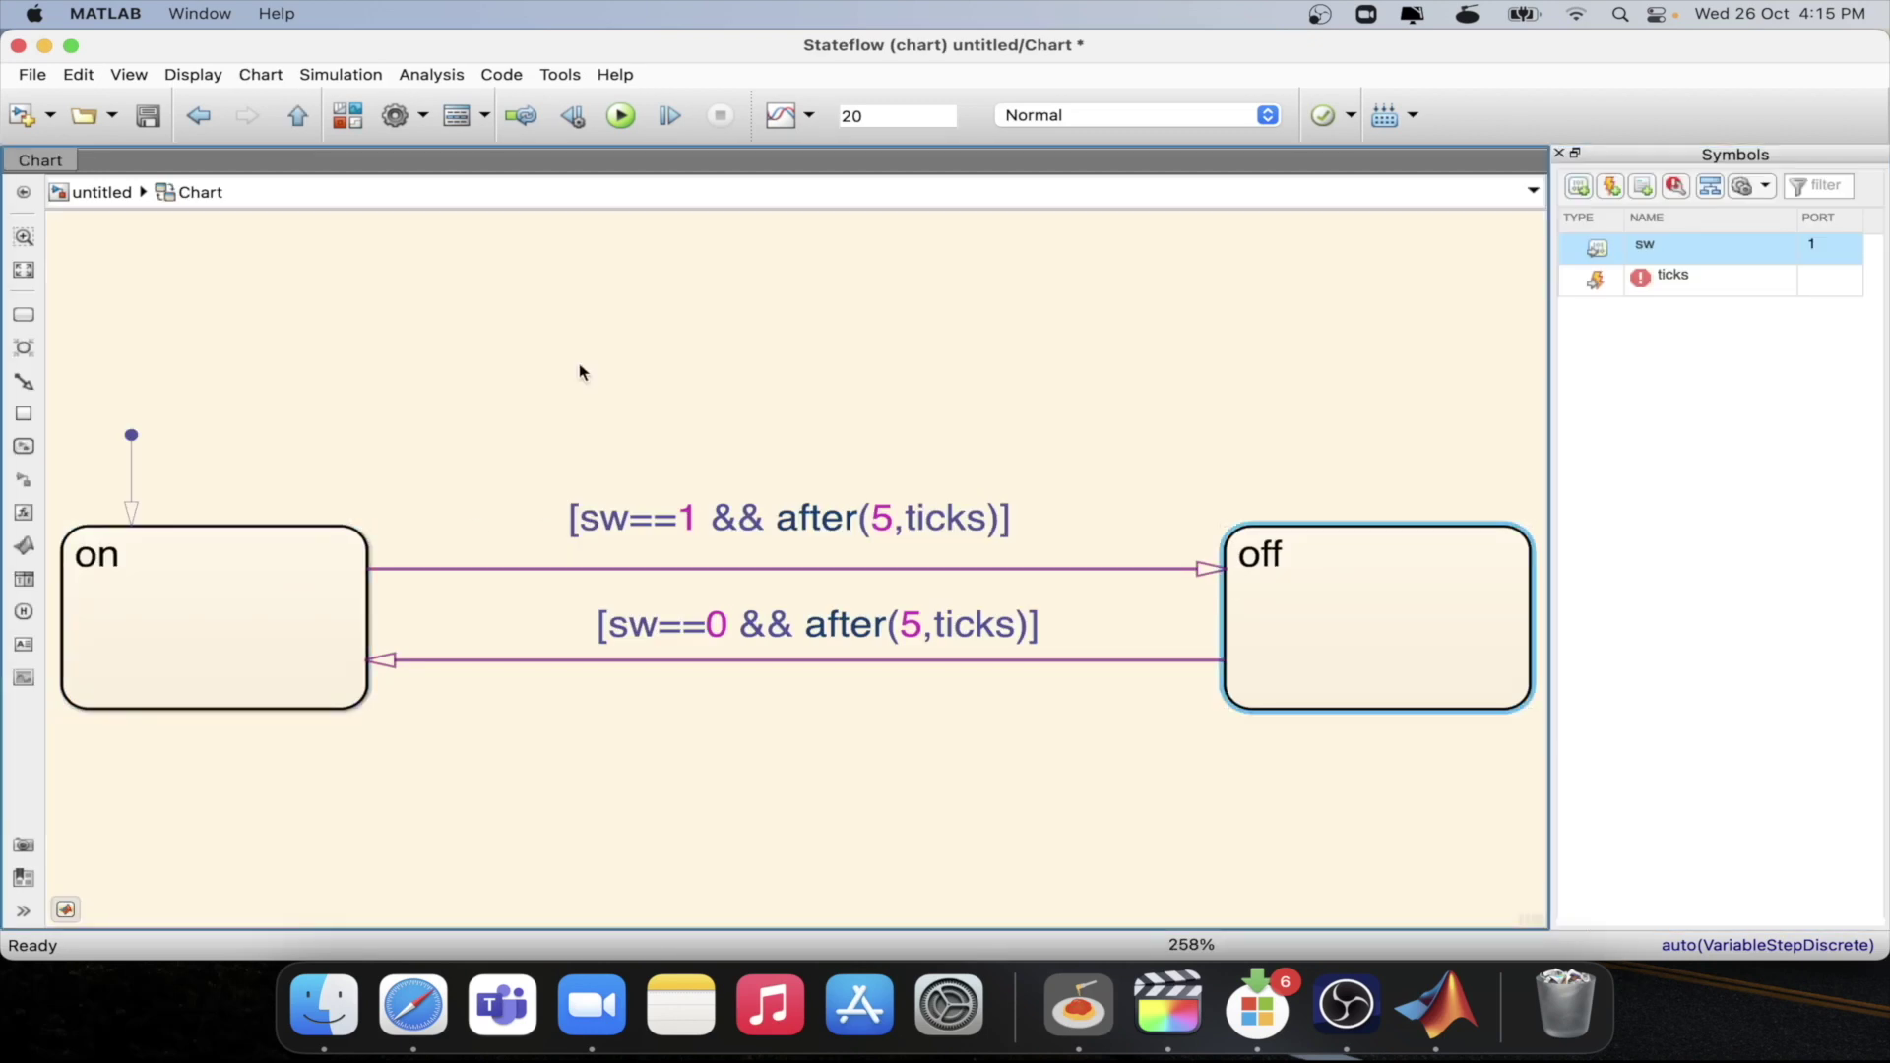
- After the 'ticks' error, use after(5,tick) in both guards and start paused at T=0.000
click(670, 117)
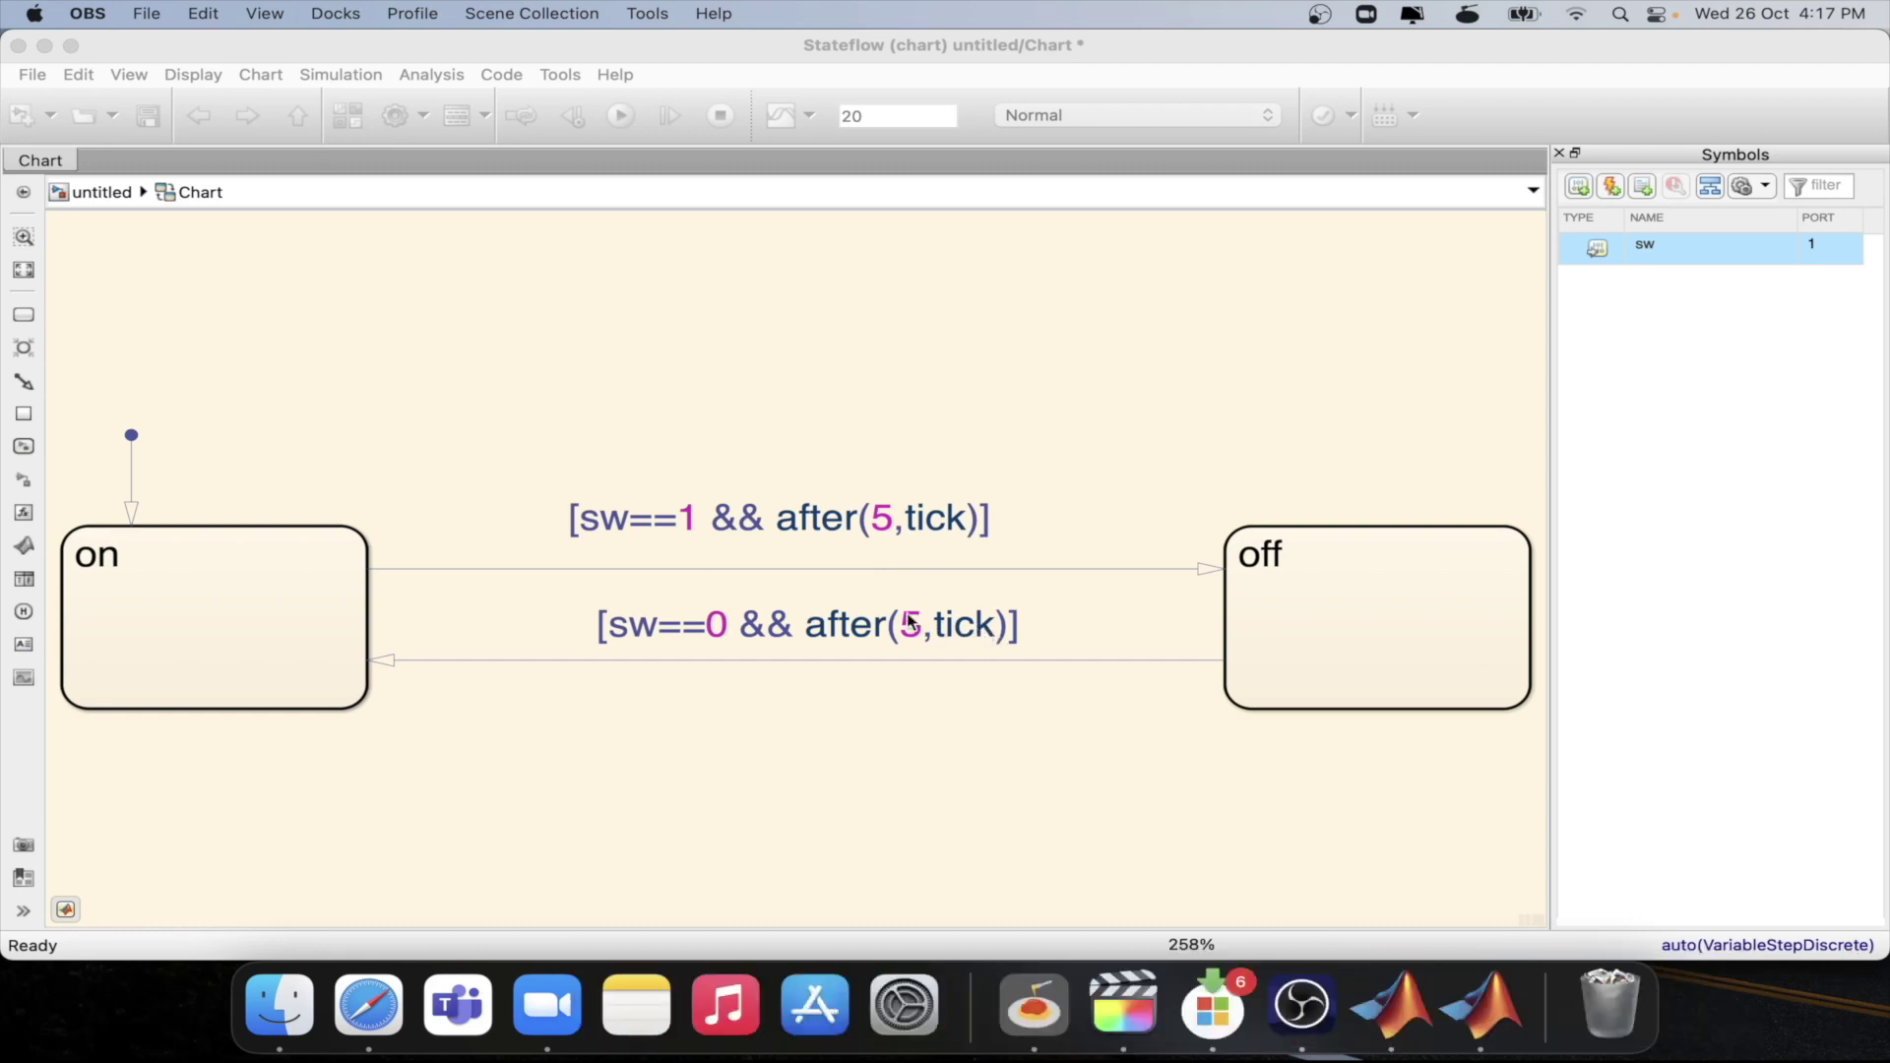
click(632, 301)
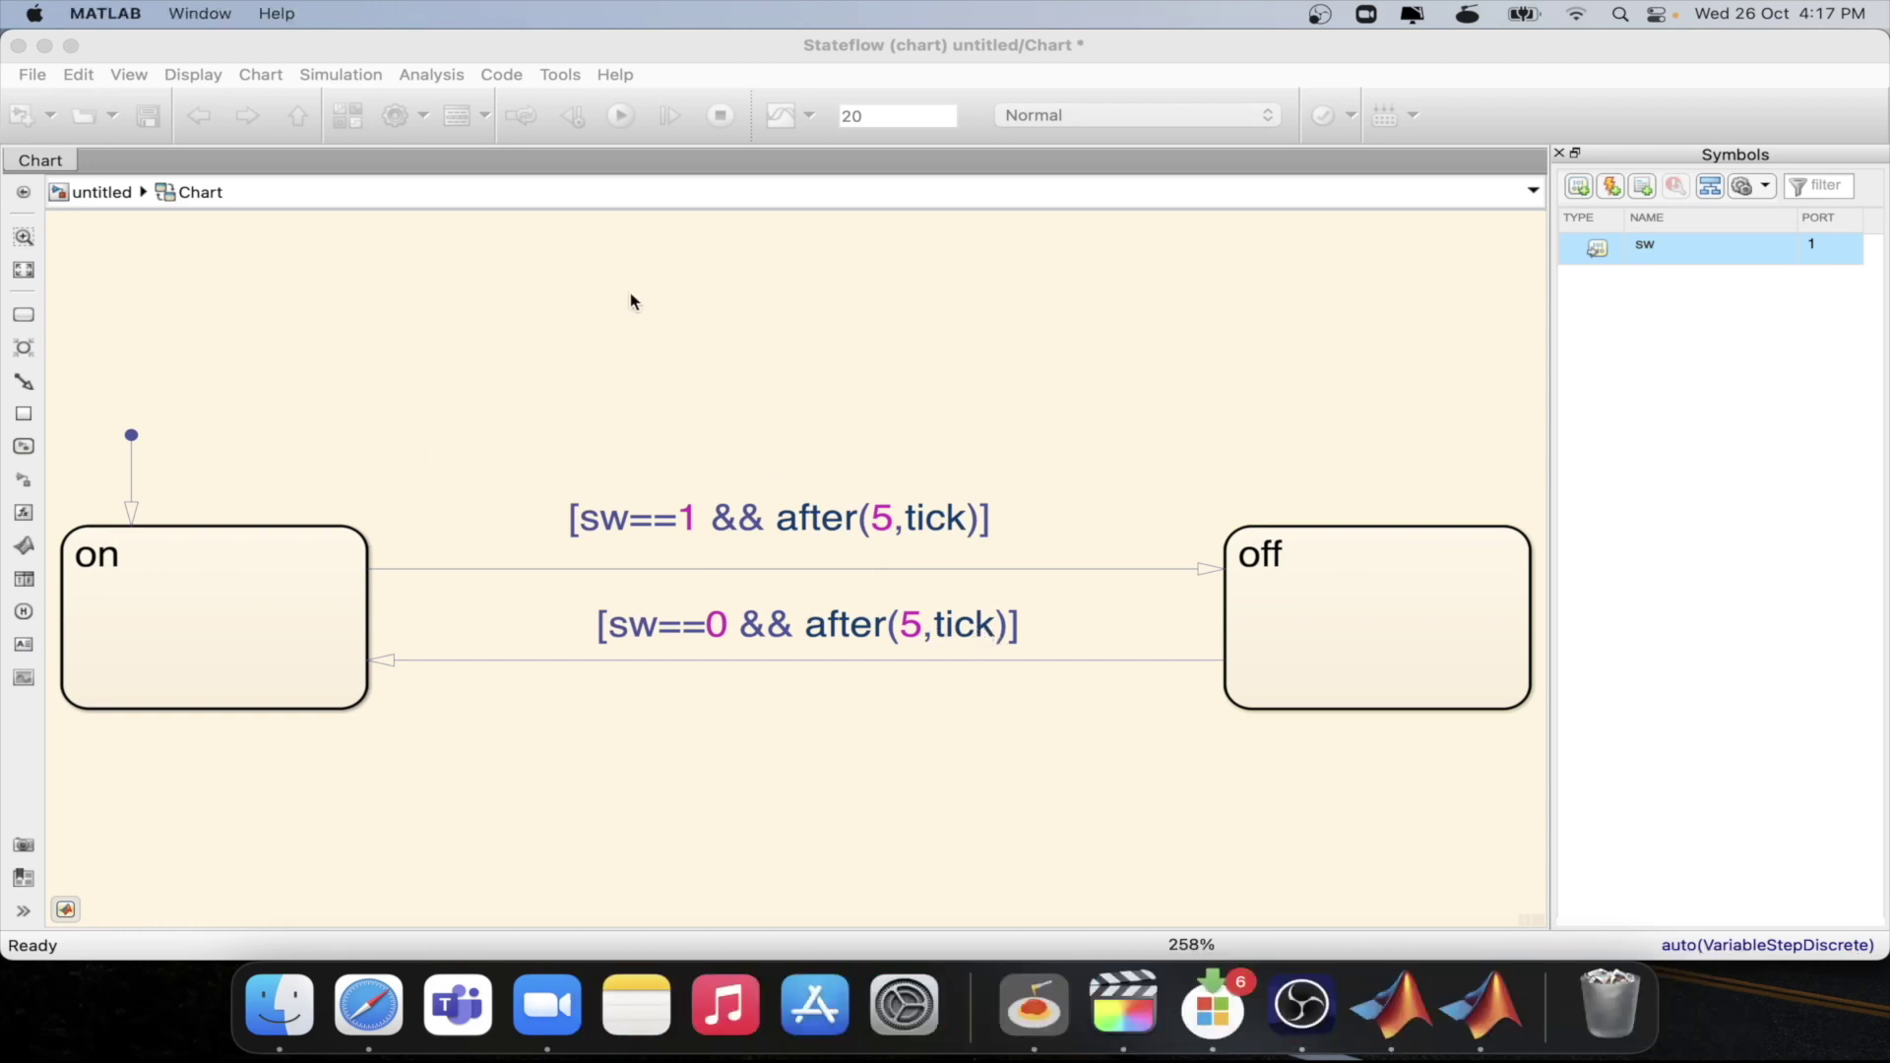
click(669, 118)
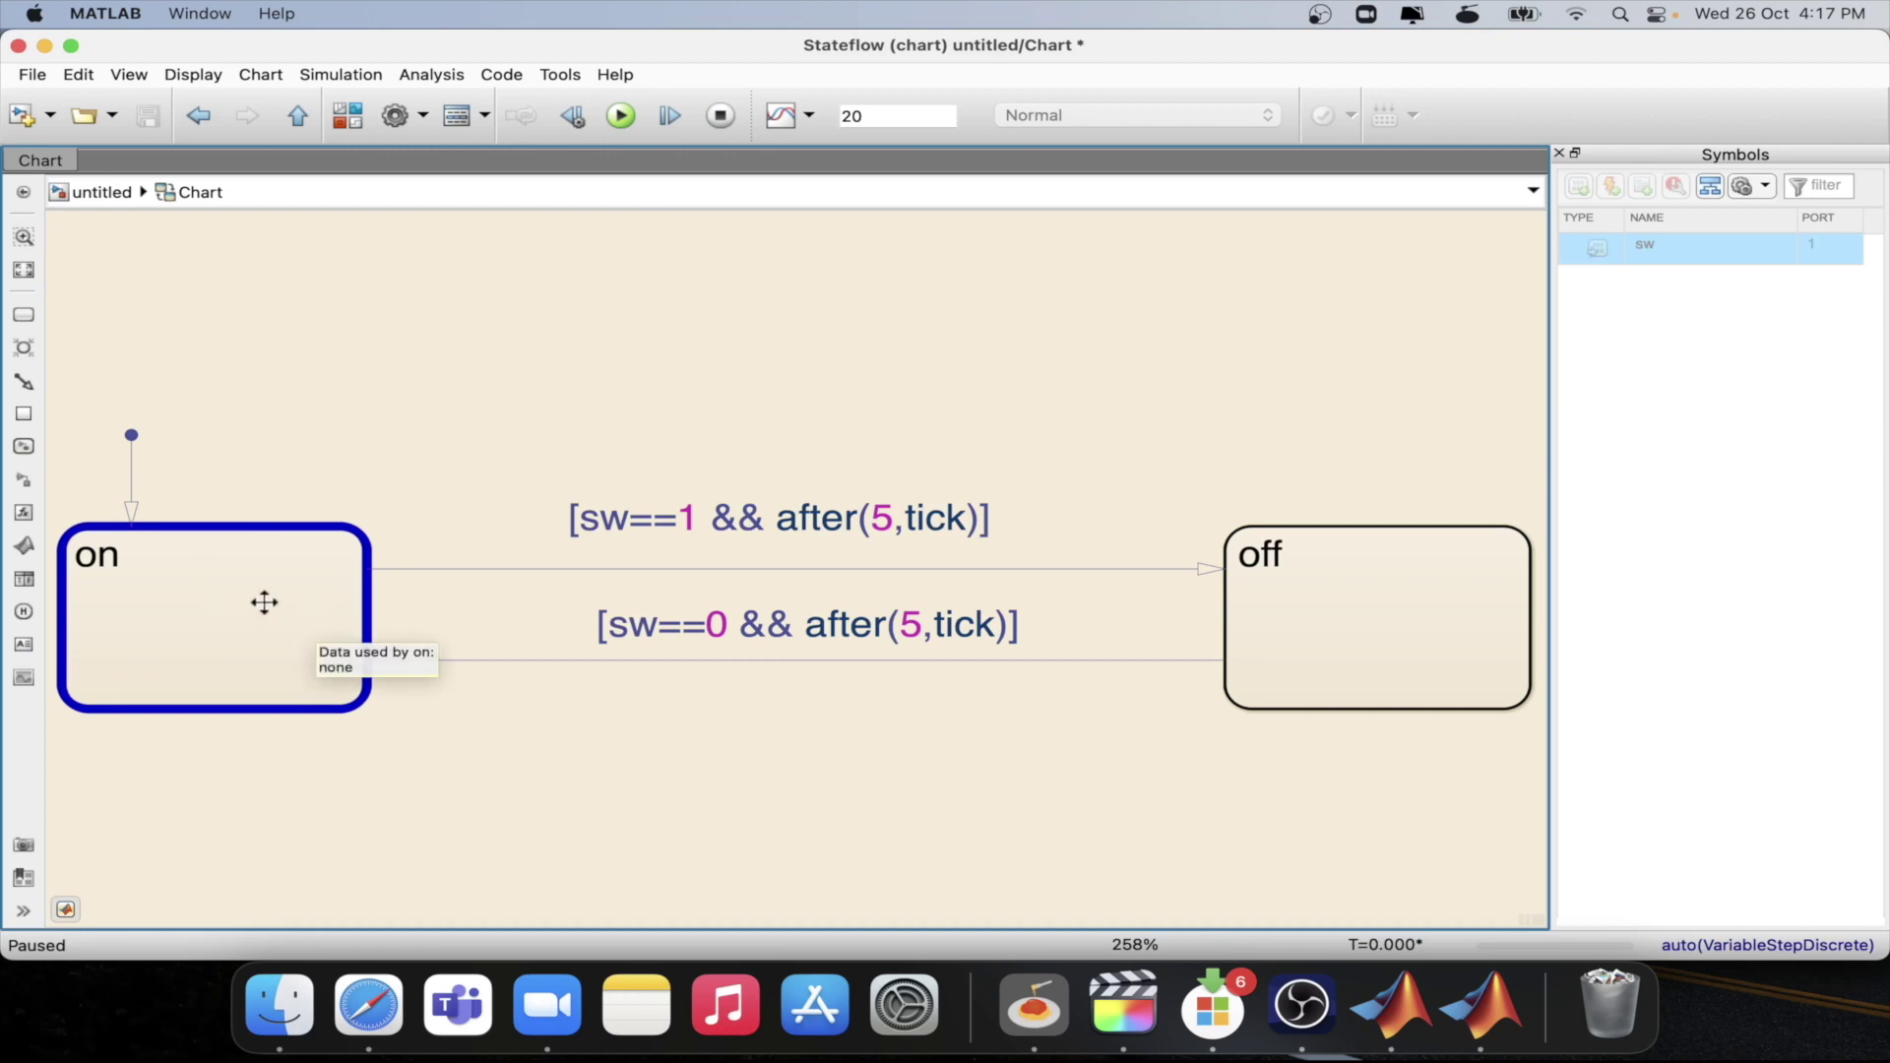
- Step forward until off becomes active at T=2.000, continuing to T=4.000
click(672, 117)
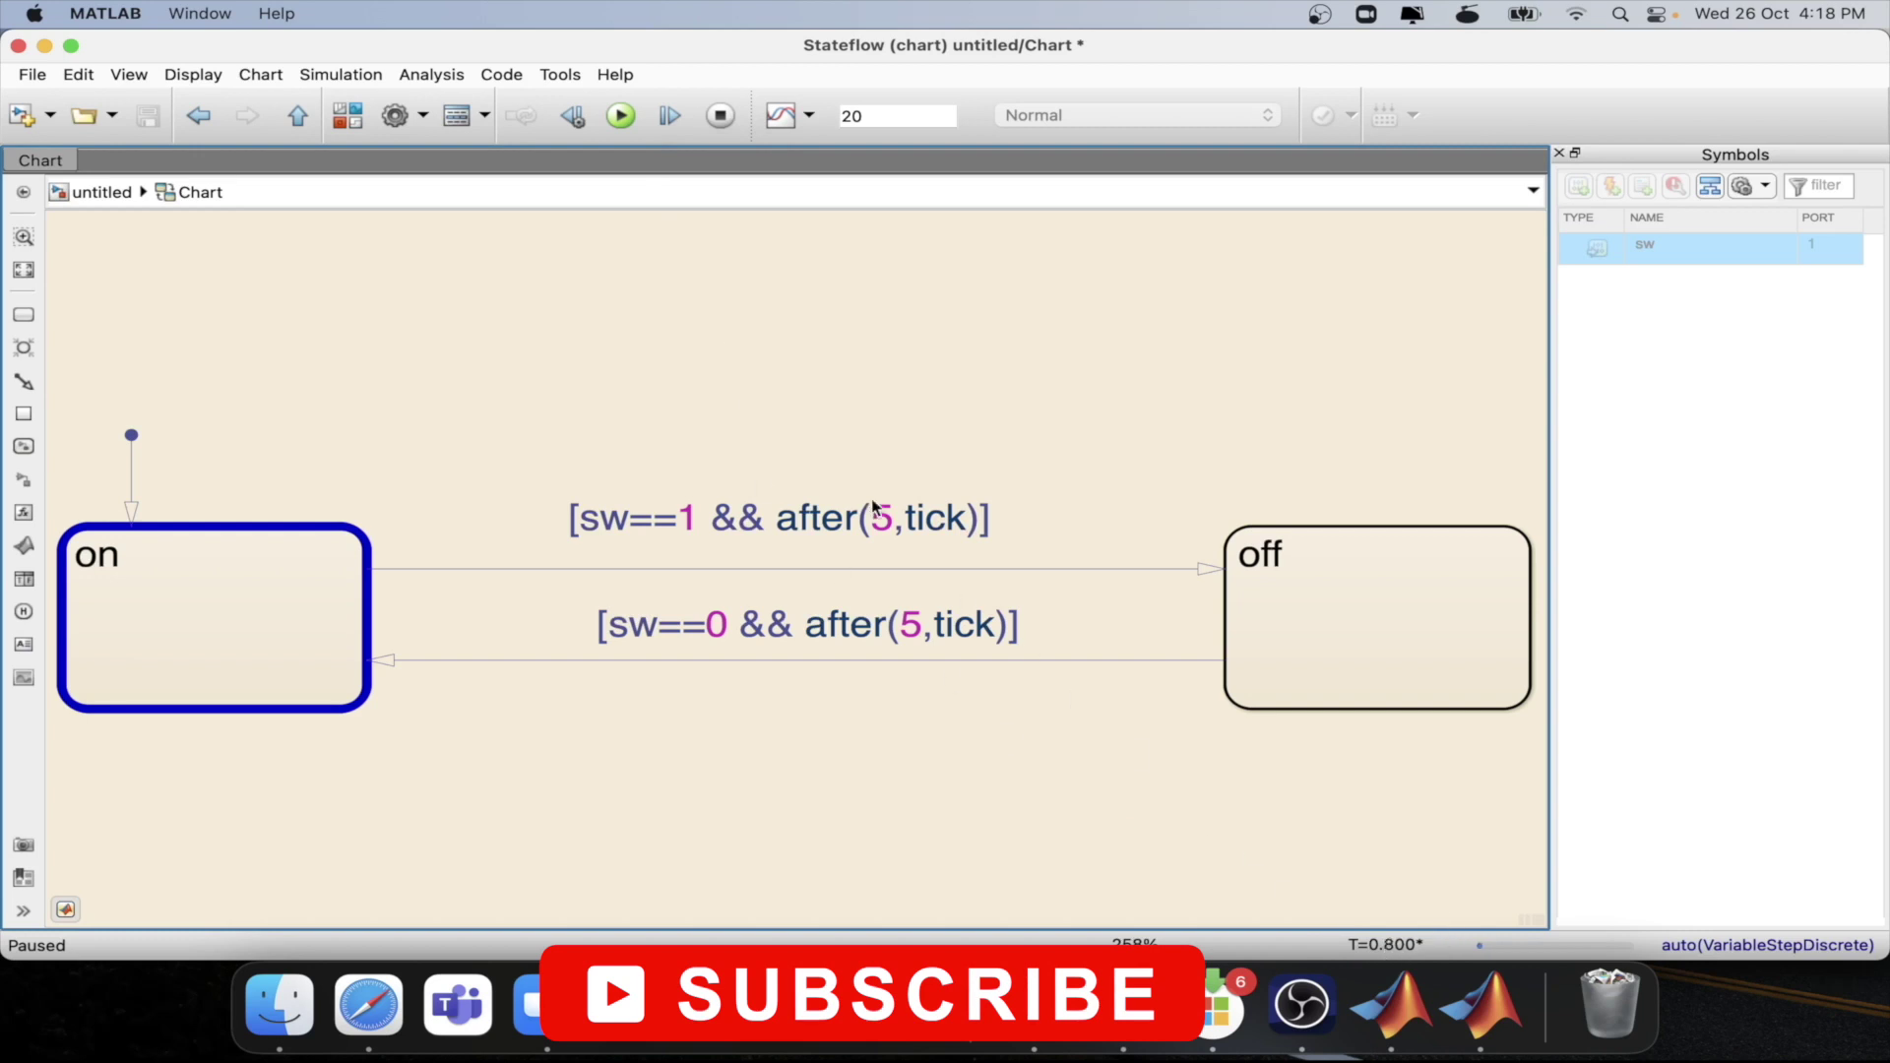
click(673, 124)
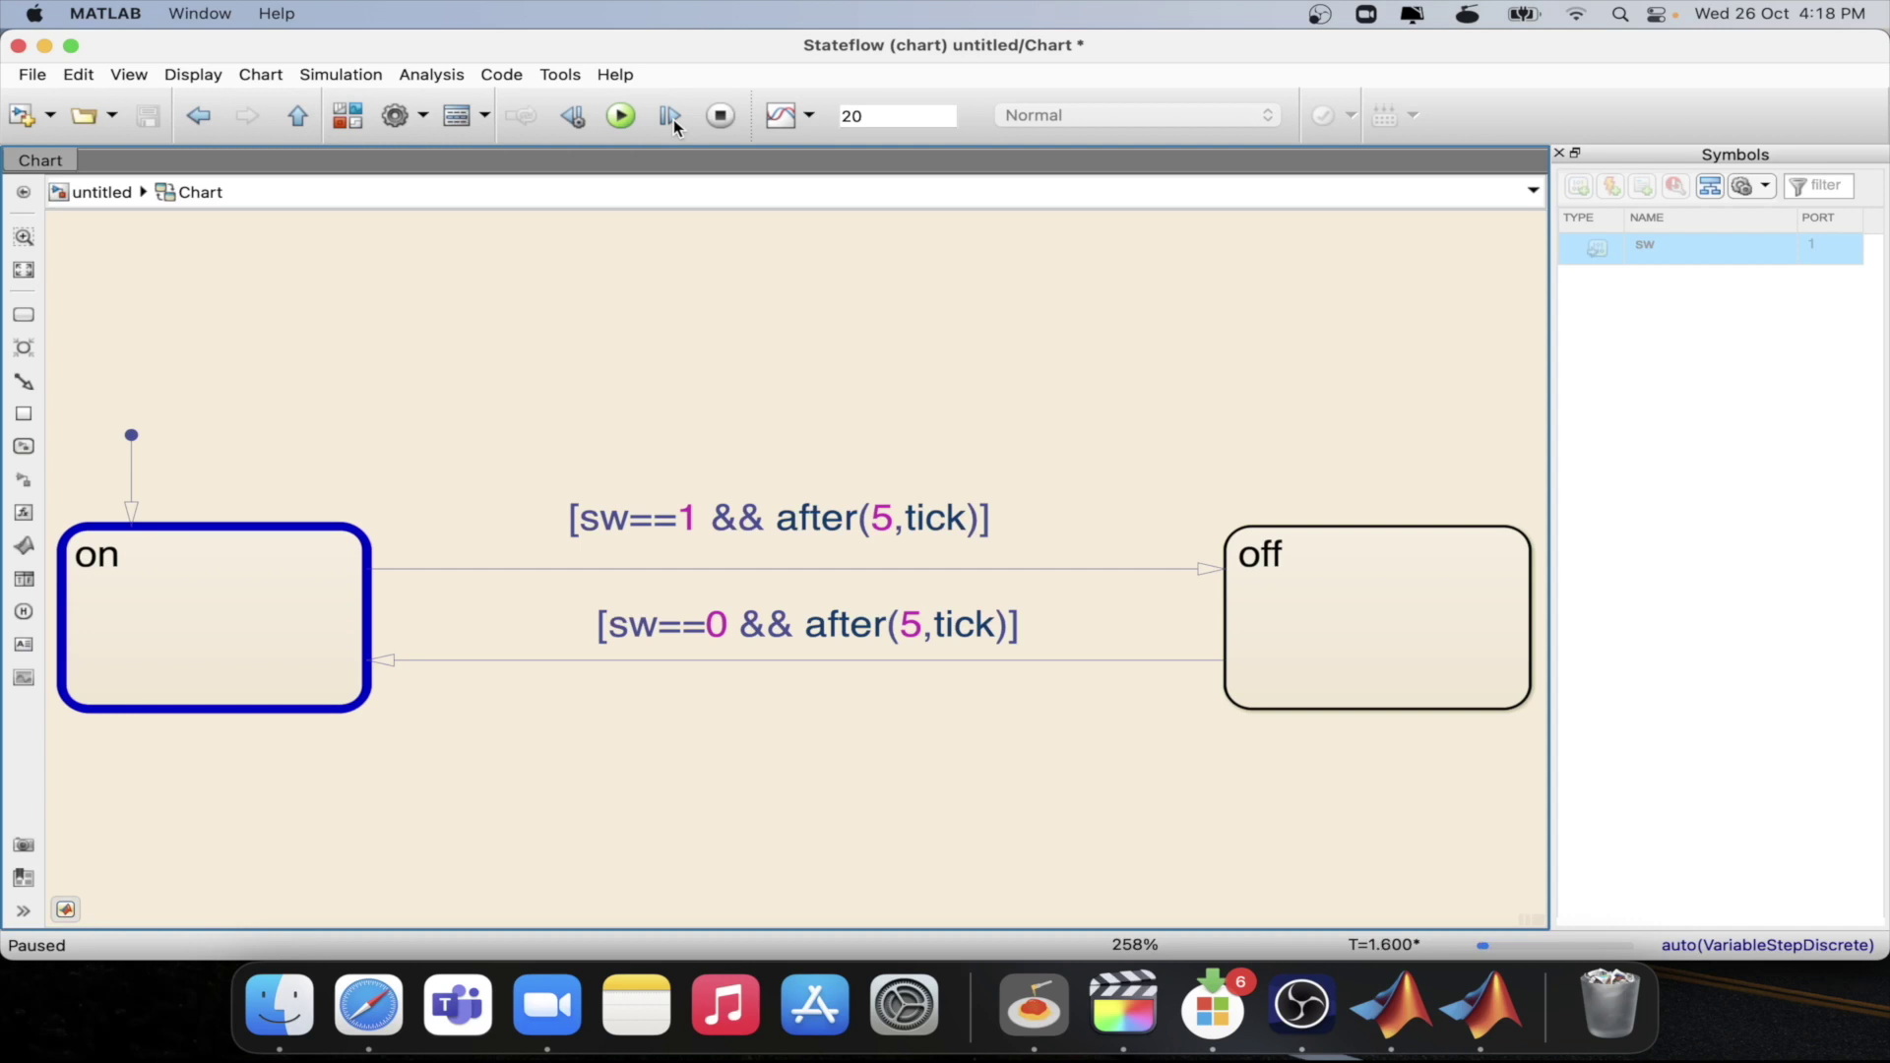
click(674, 124)
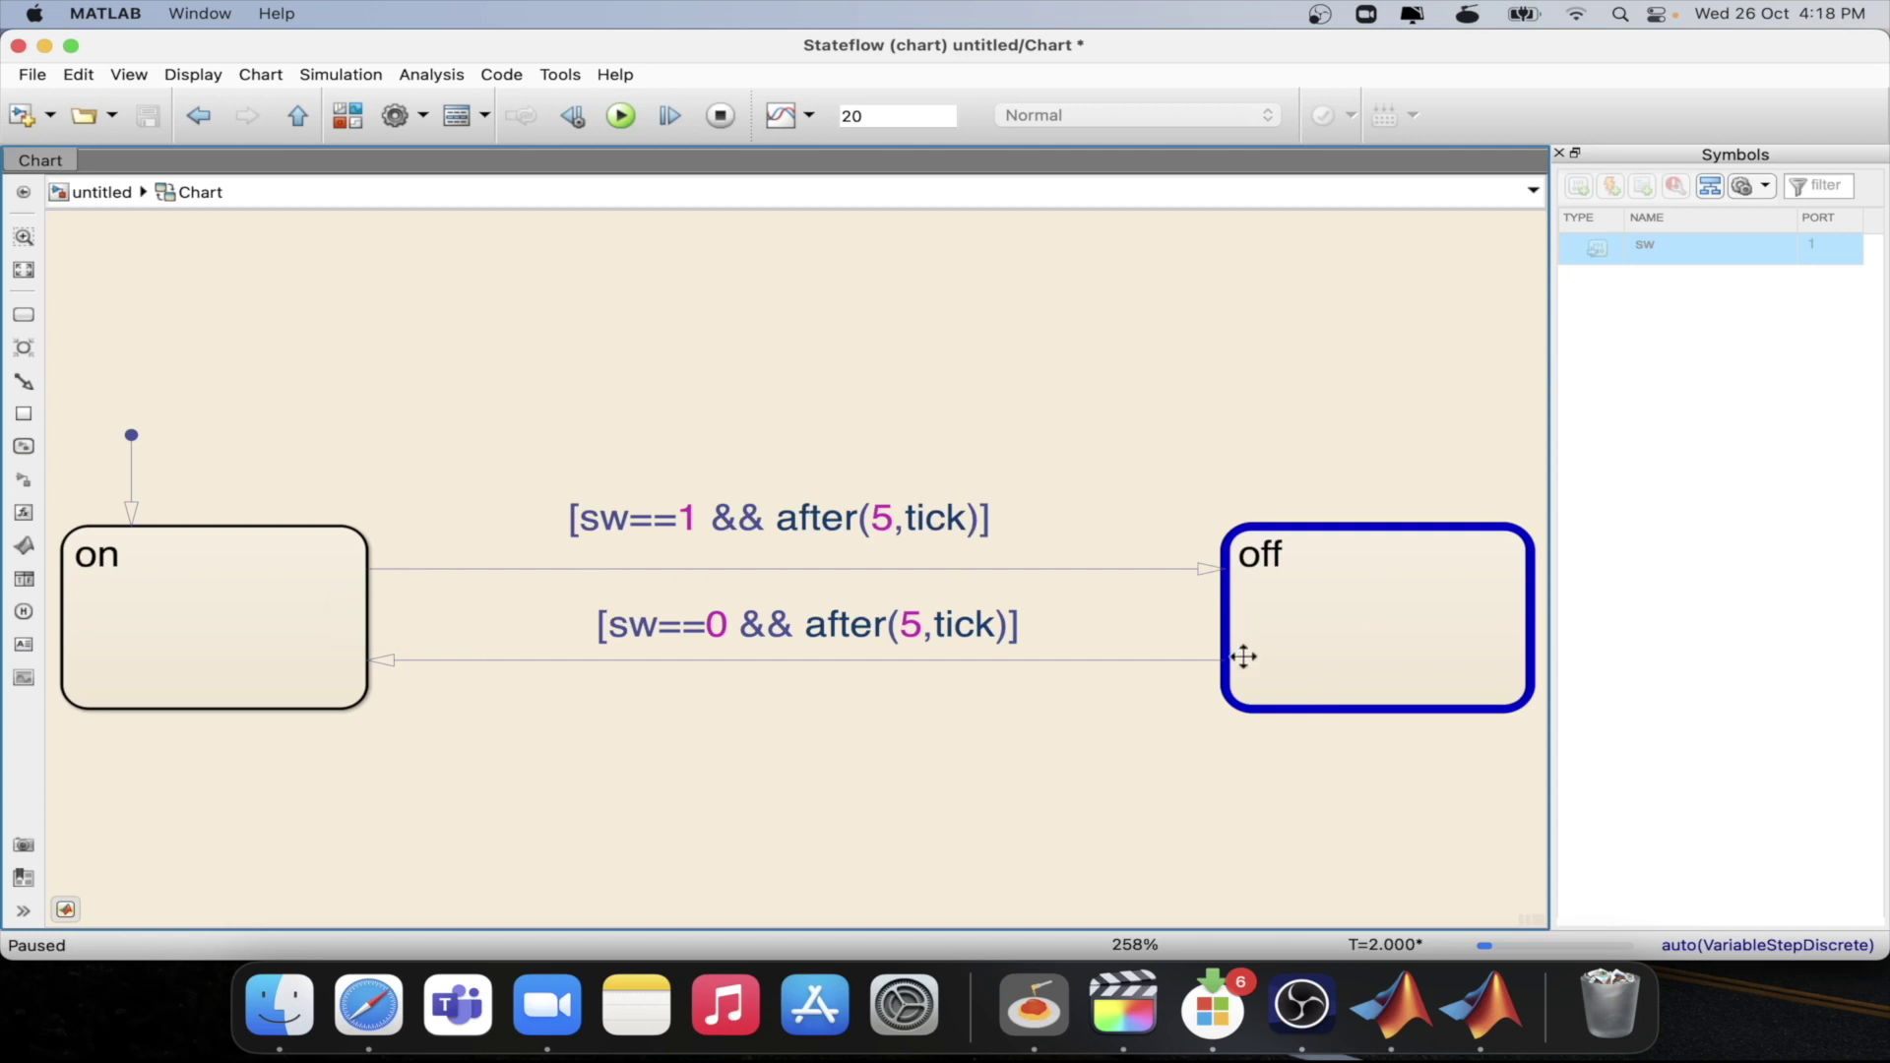
click(668, 117)
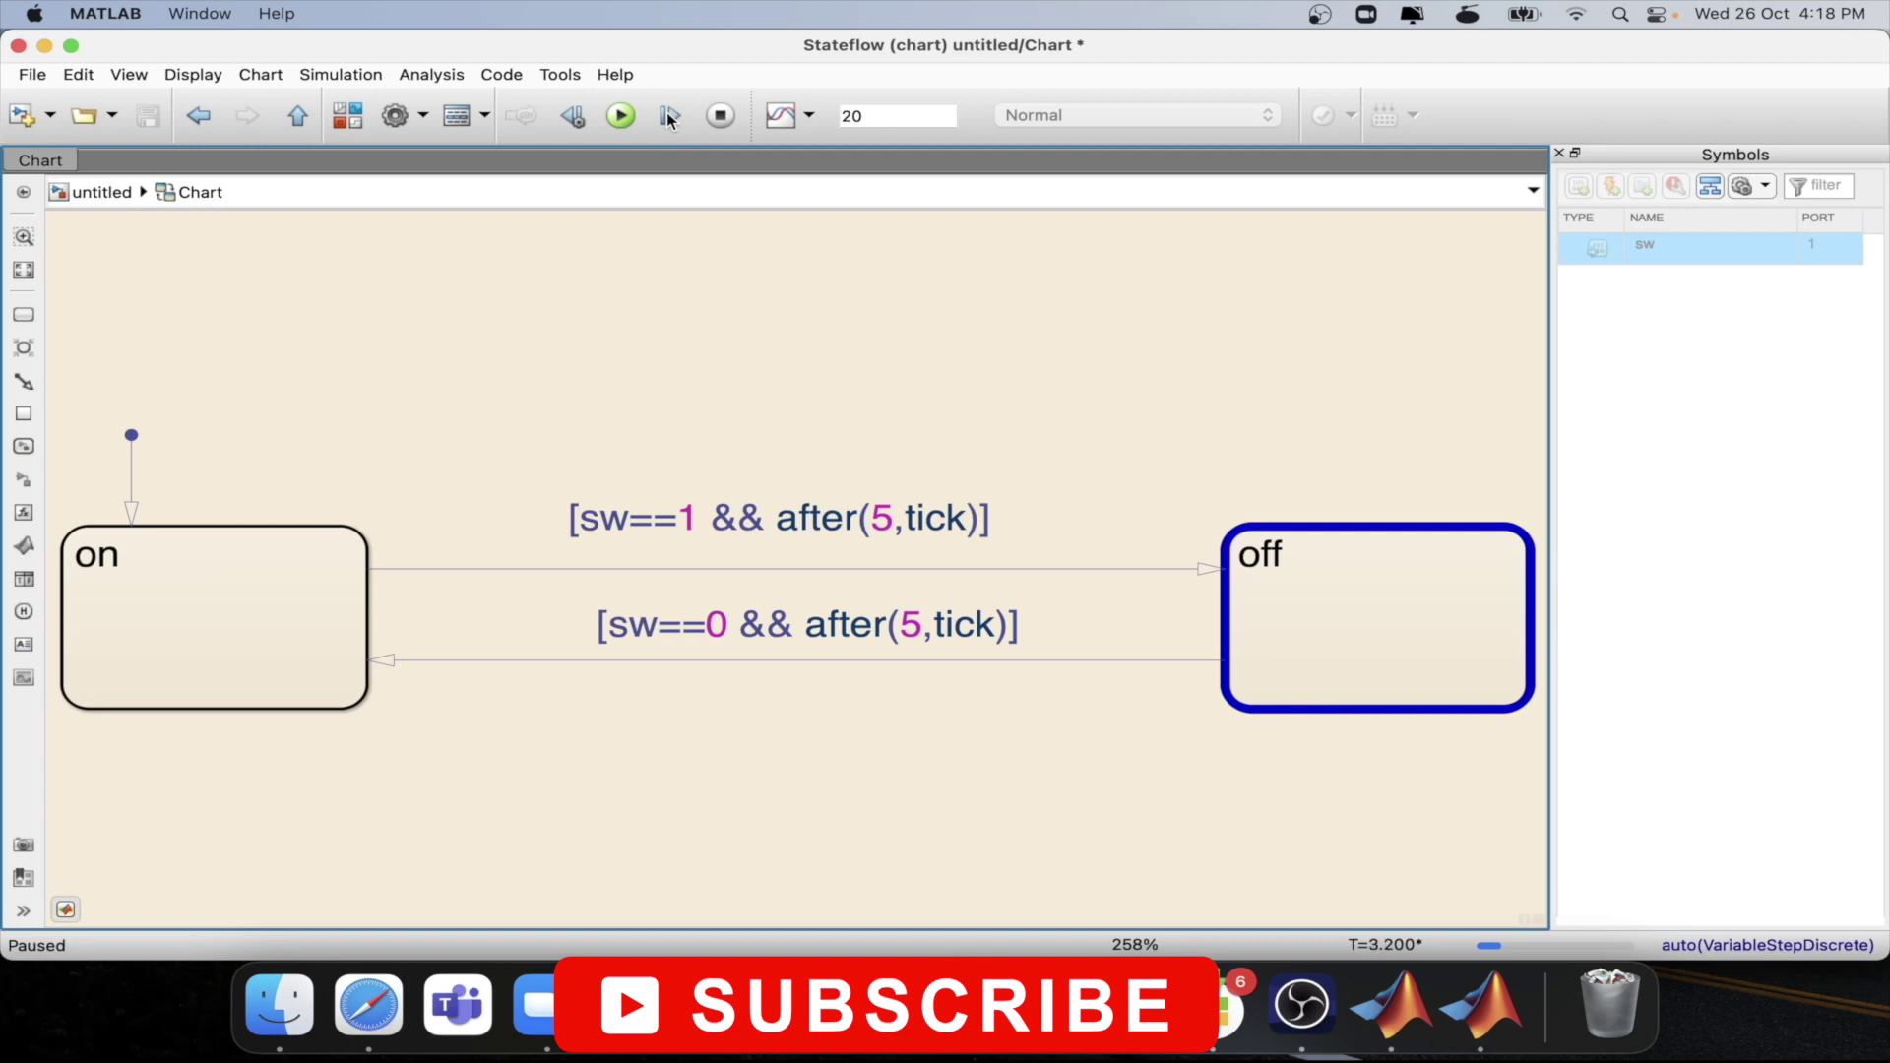
click(669, 117)
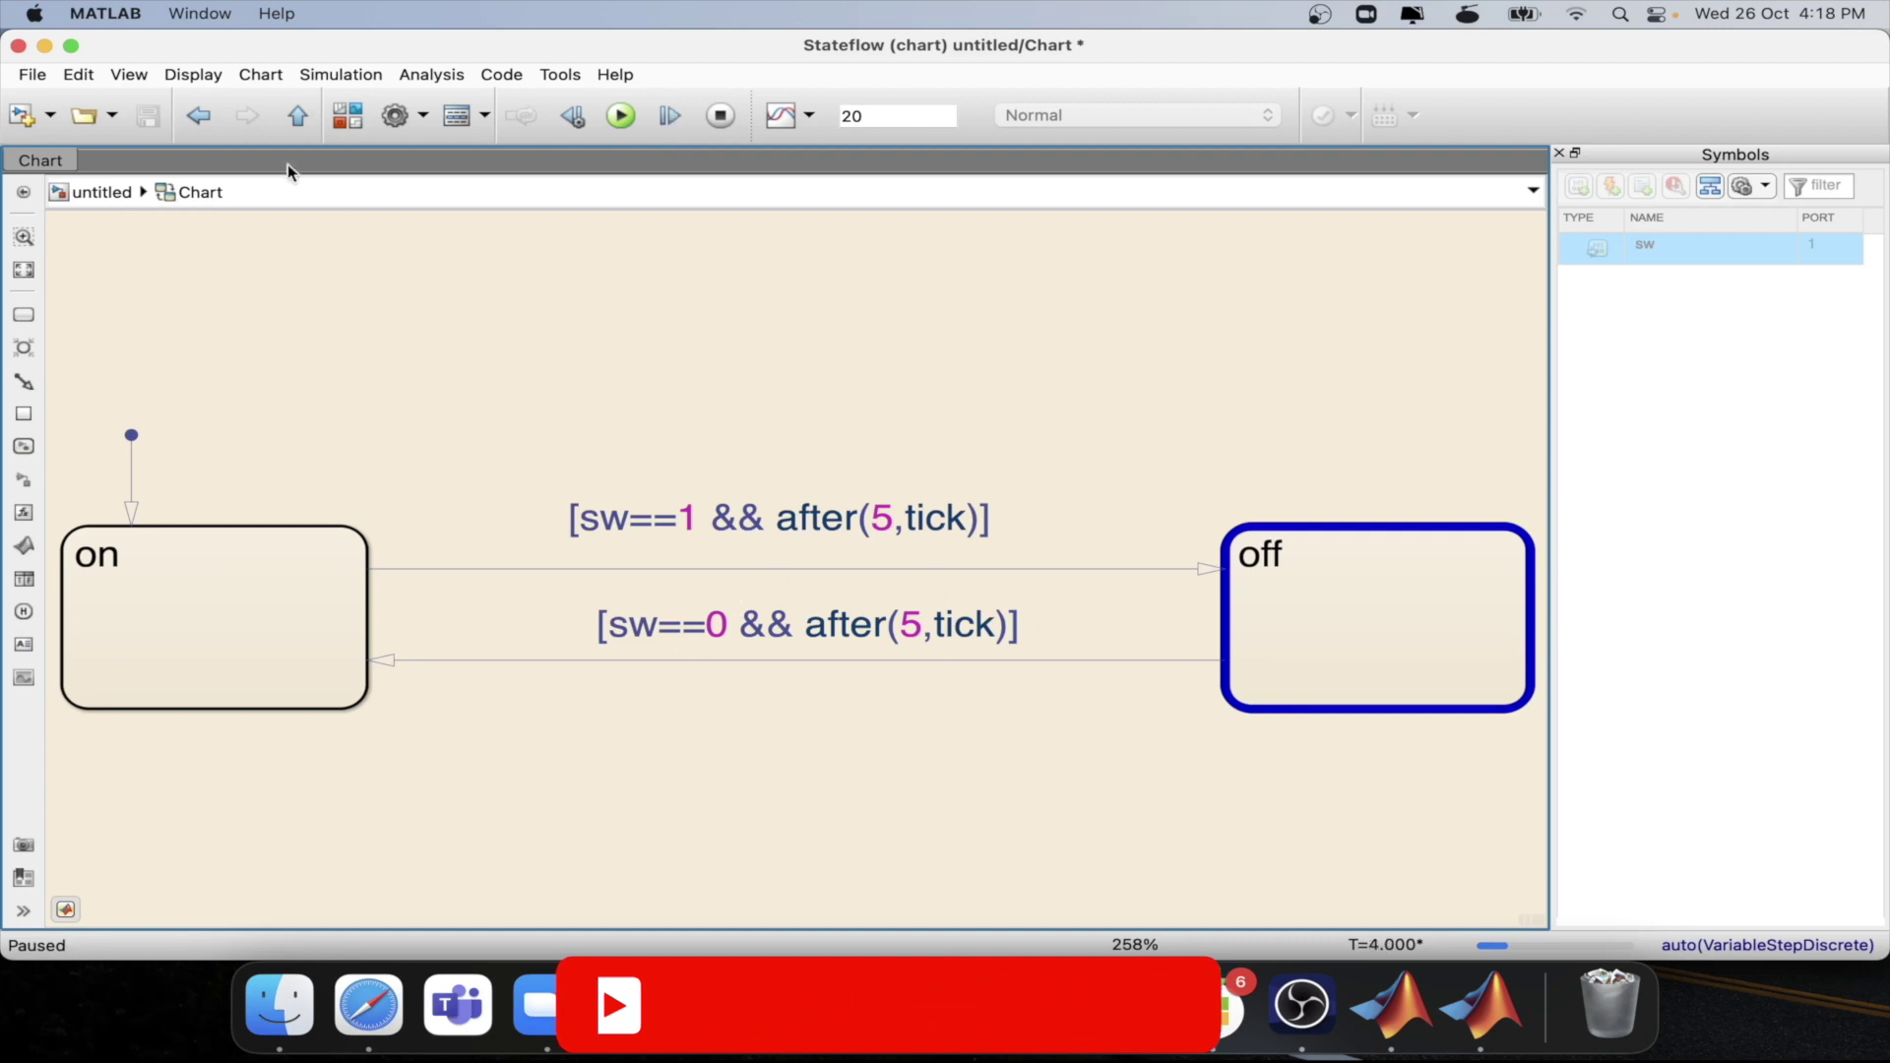
click(297, 118)
- Set the Constant to 0 and step once so on is active again at T=4.400
double_click(495, 536)
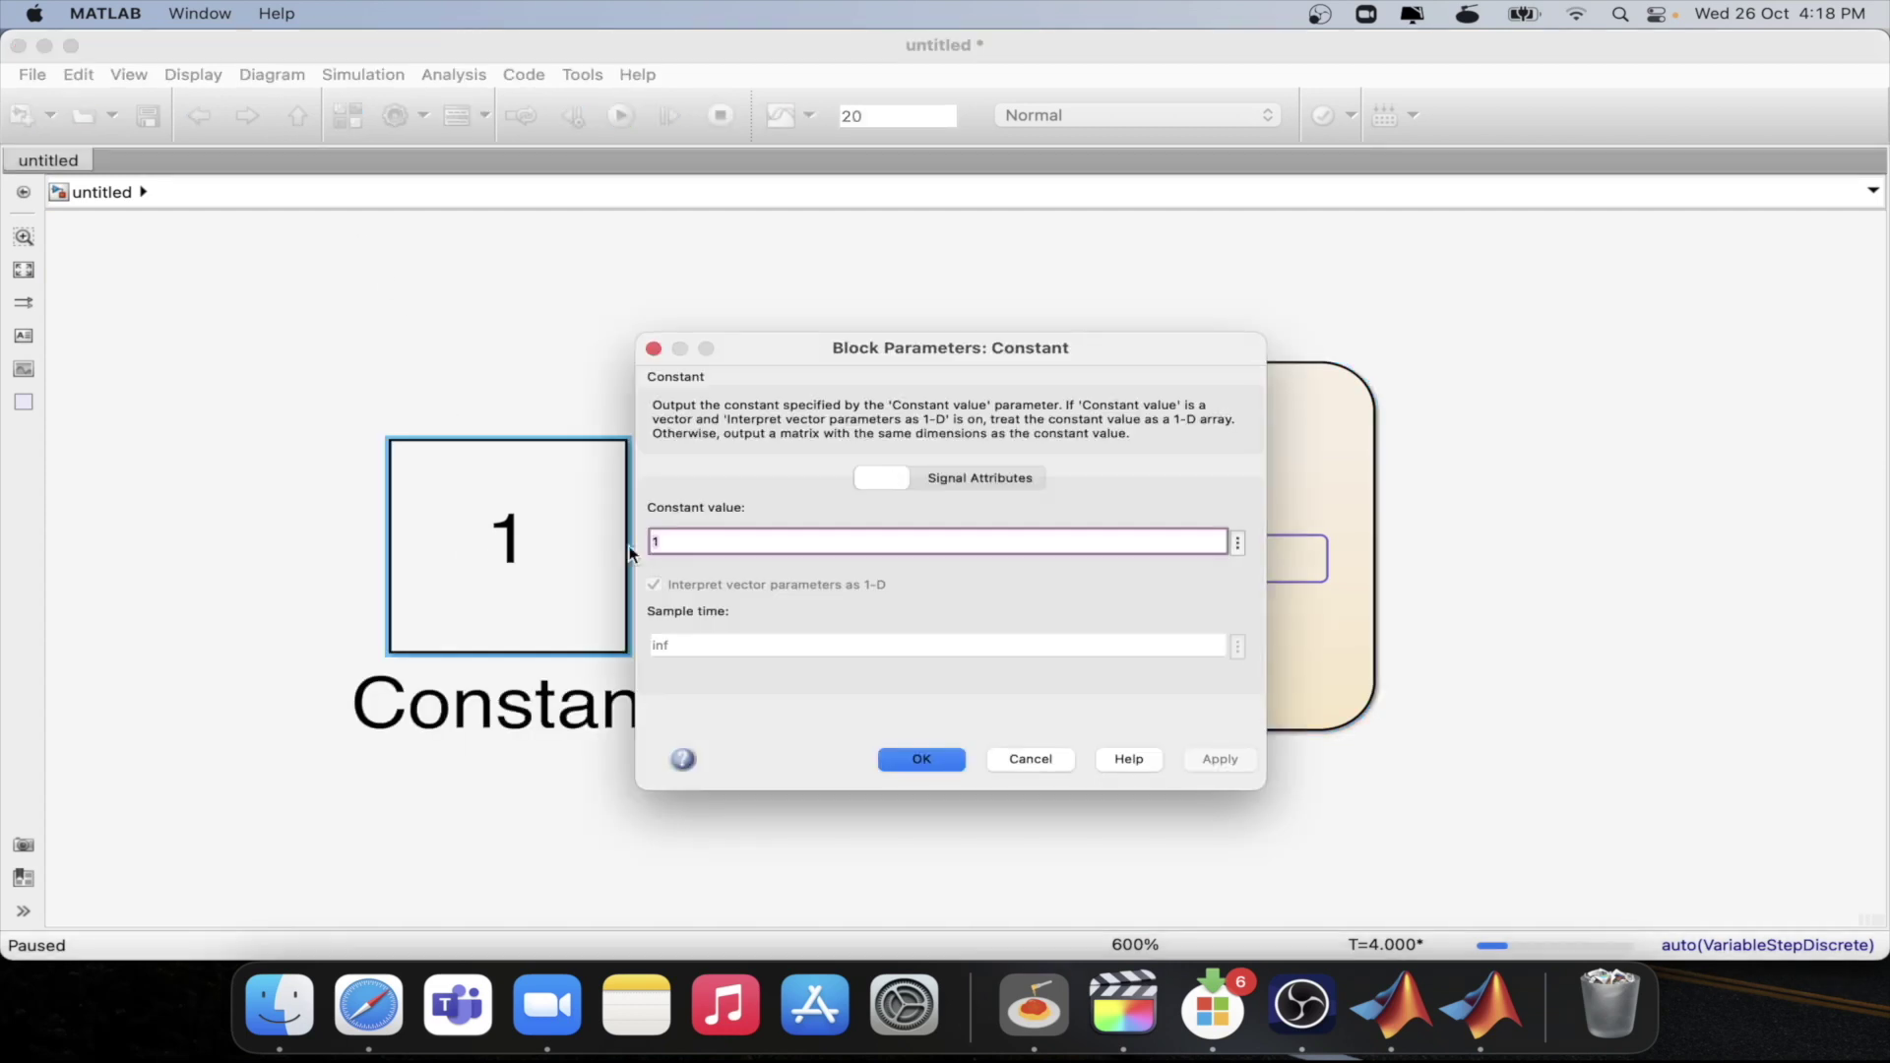
text(0)
key(Return)
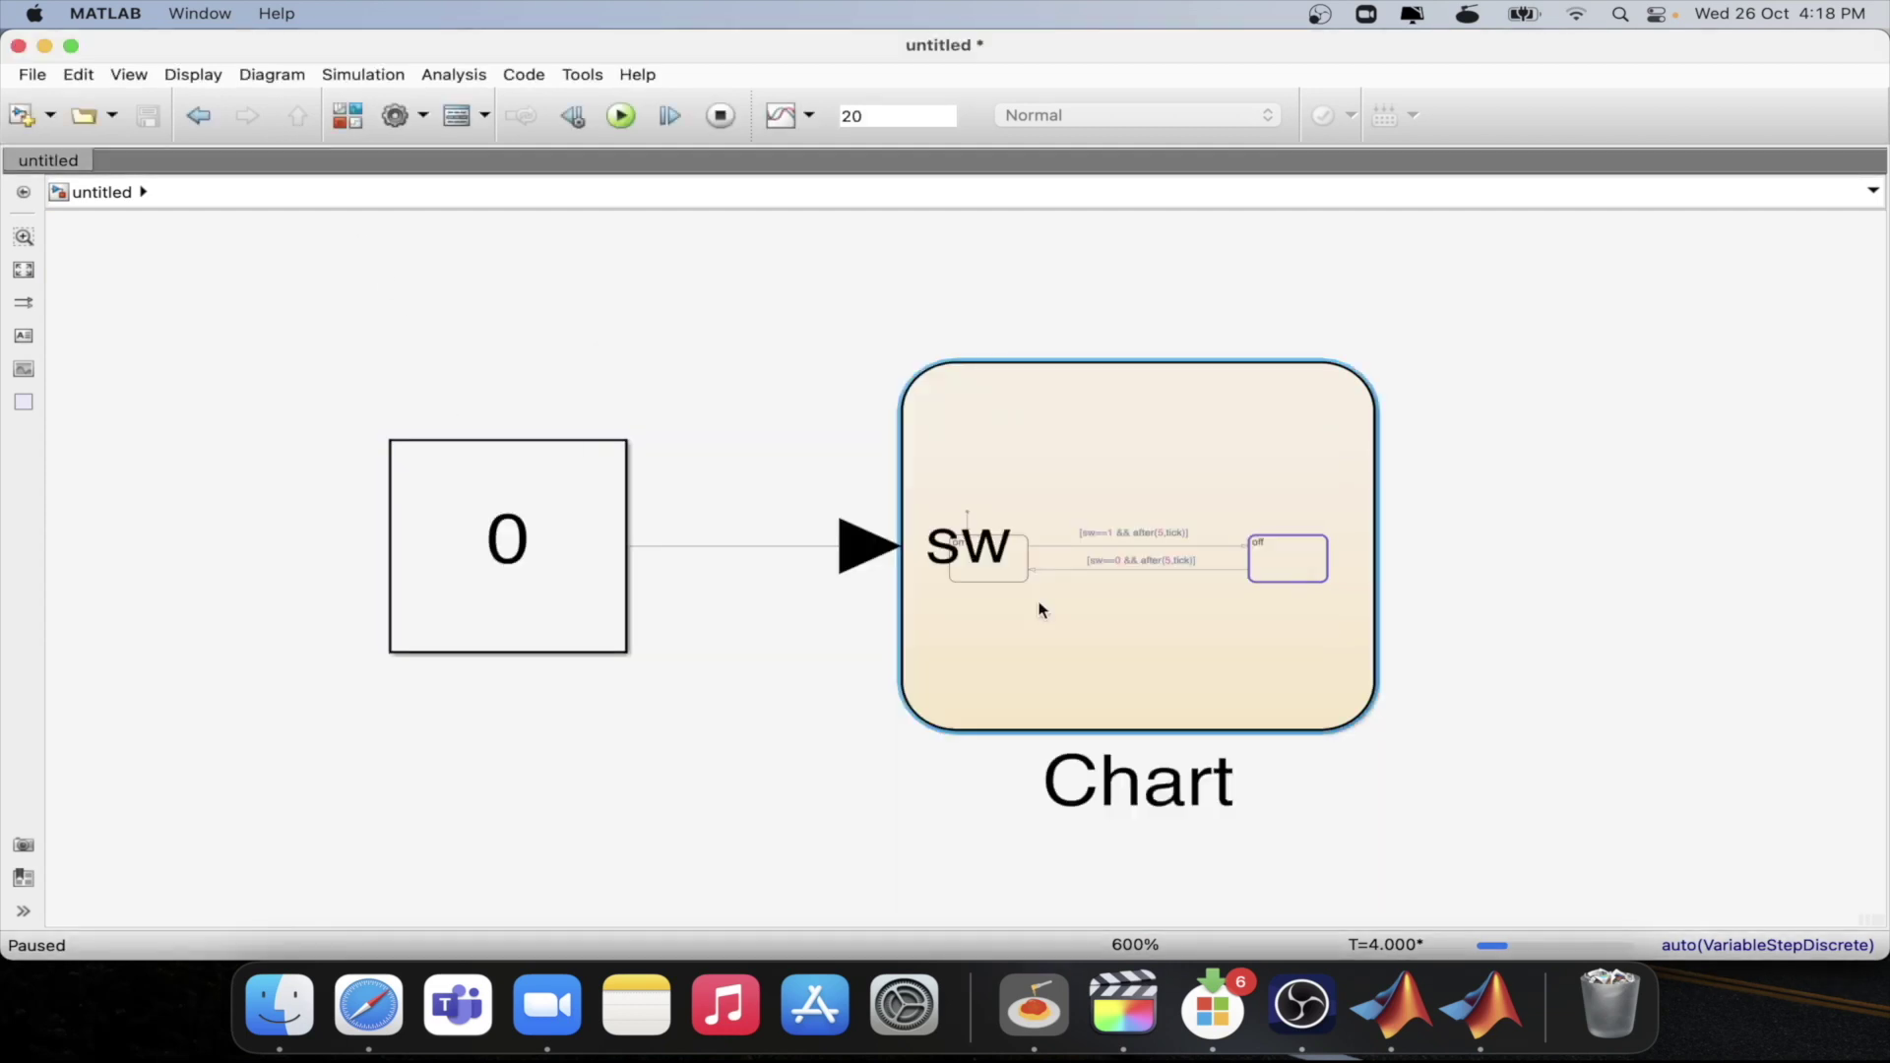
double_click(1042, 604)
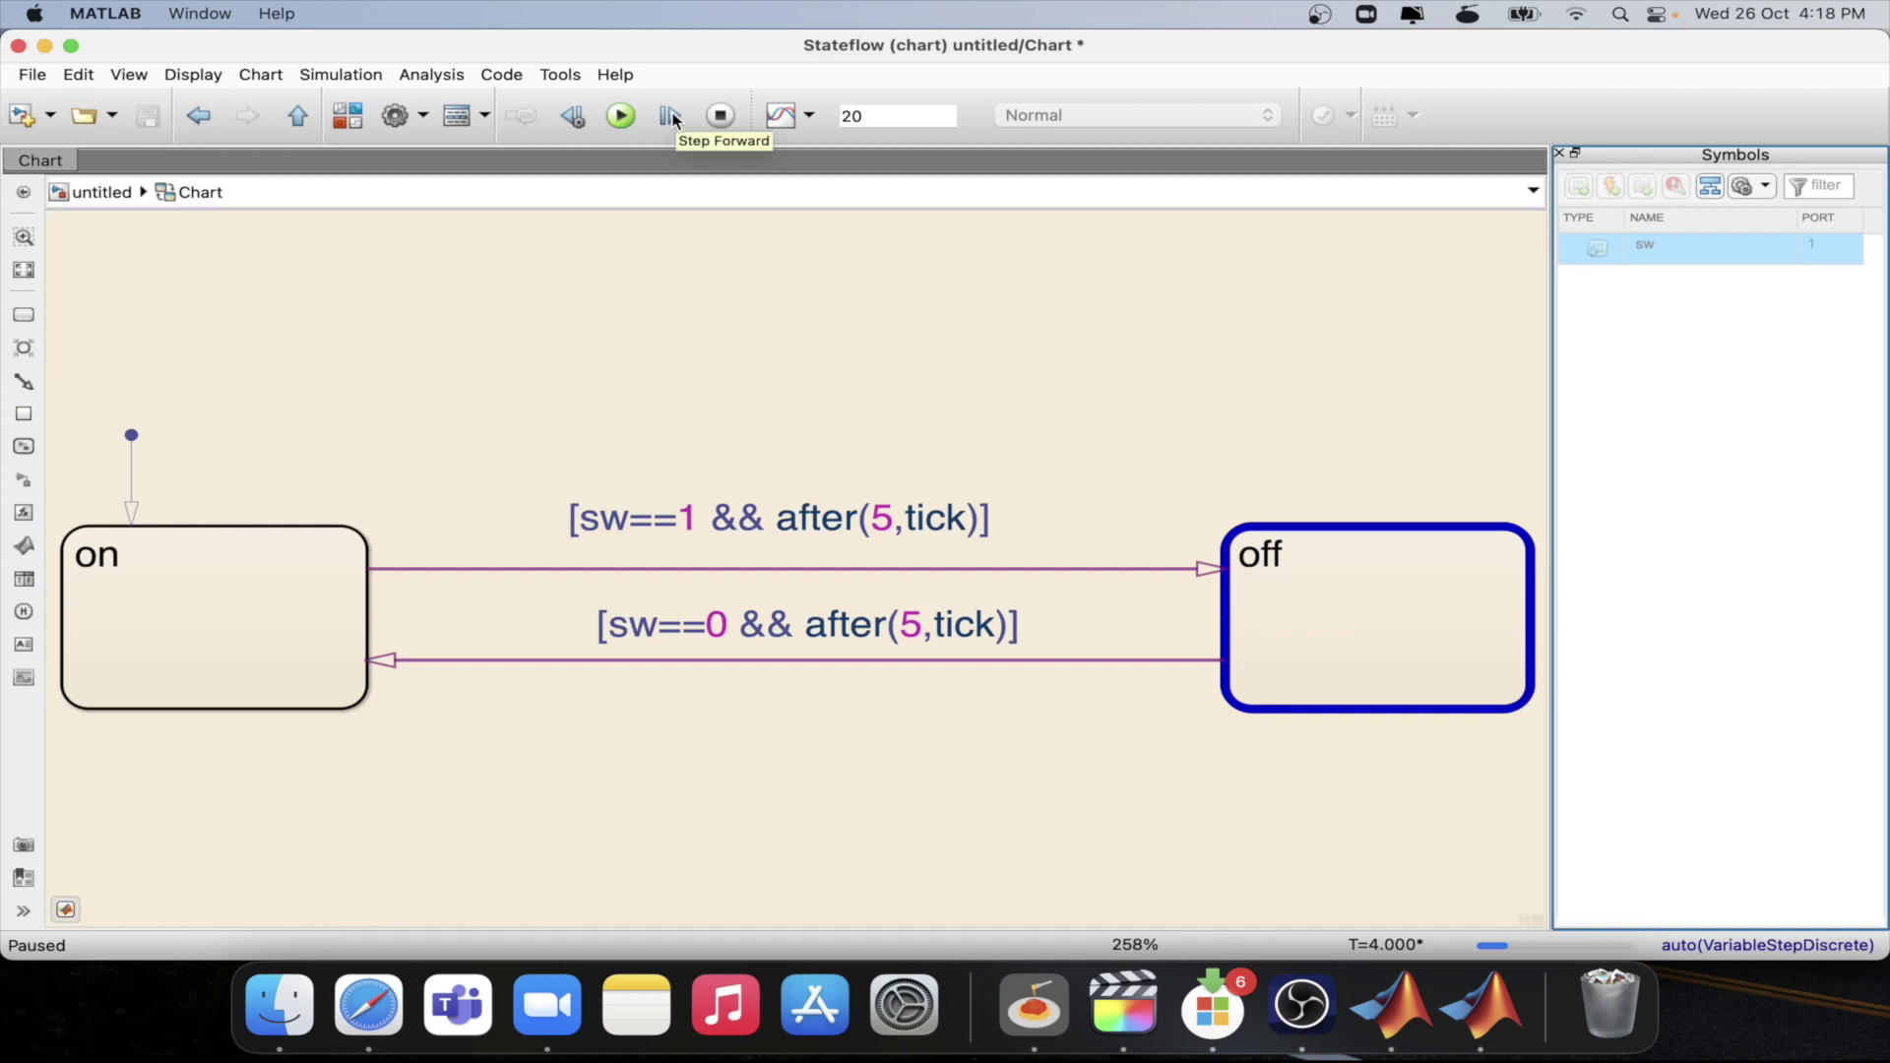
click(670, 116)
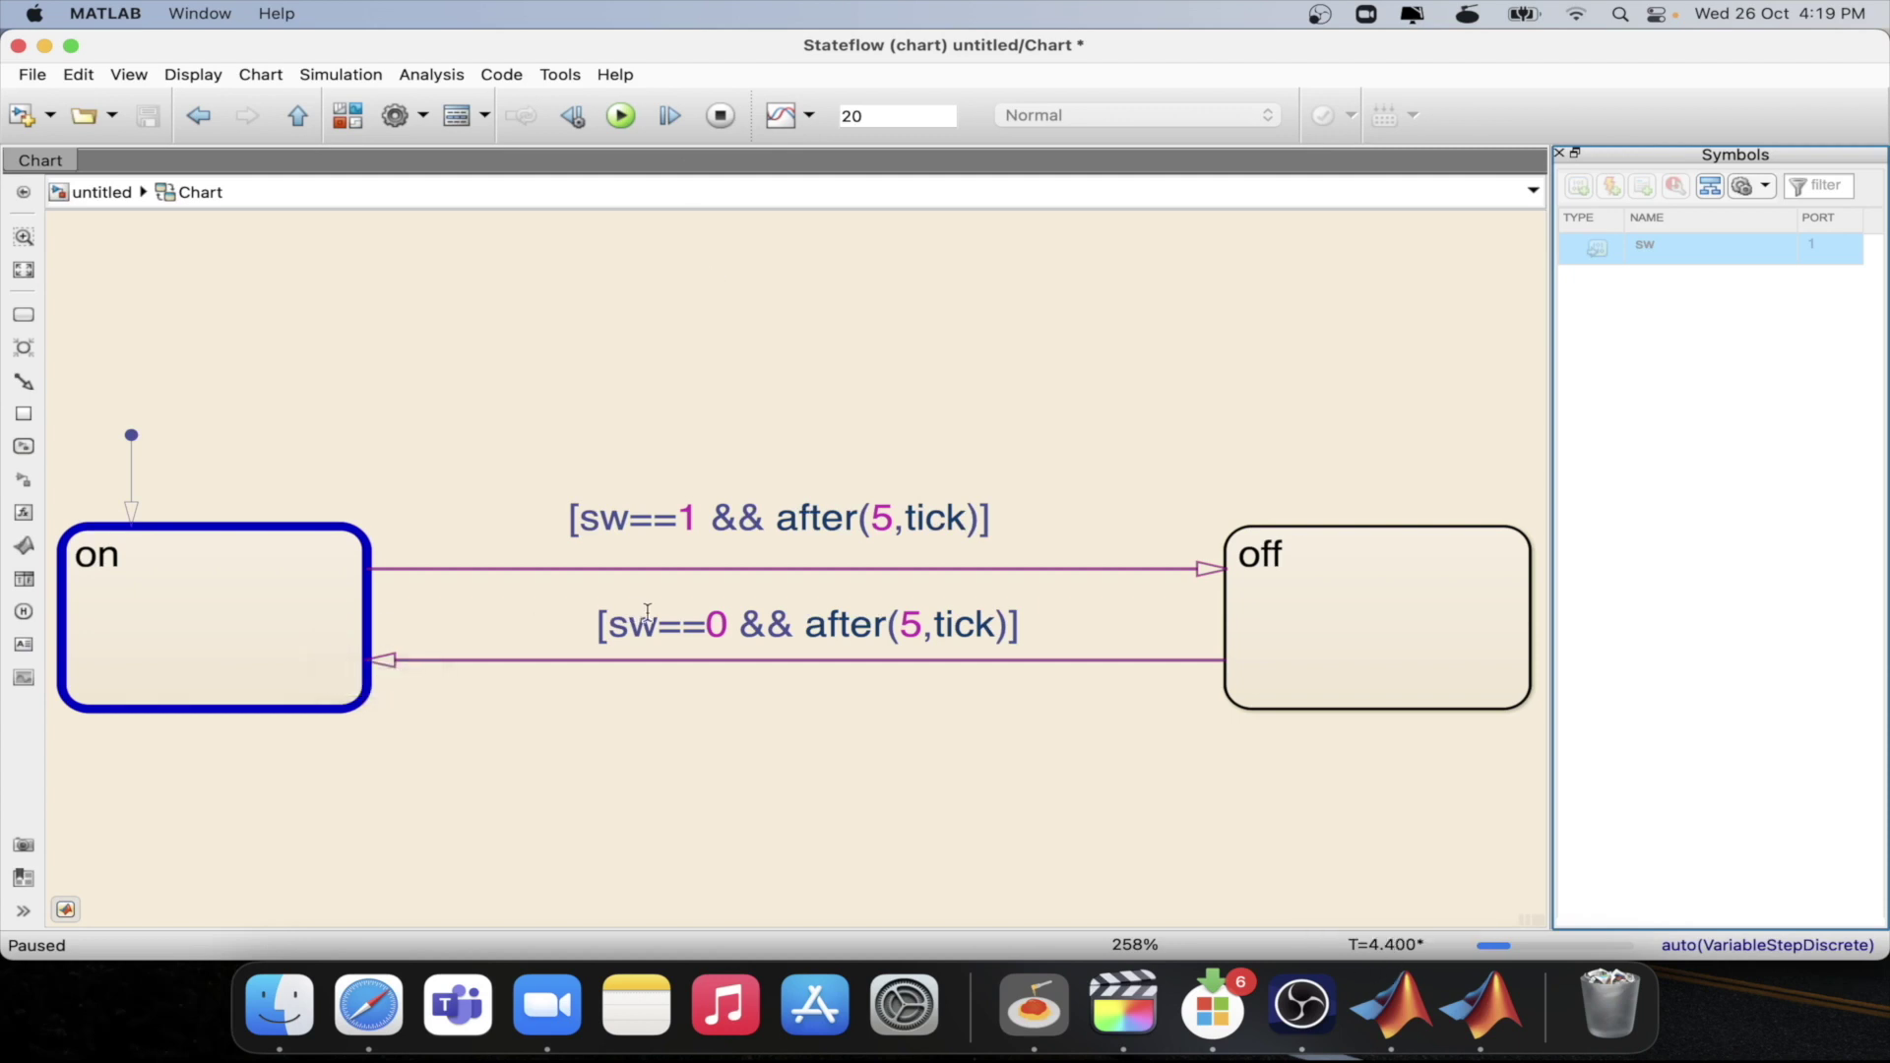
- Set the Constant to 1 and step the chart until off becomes active
click(298, 118)
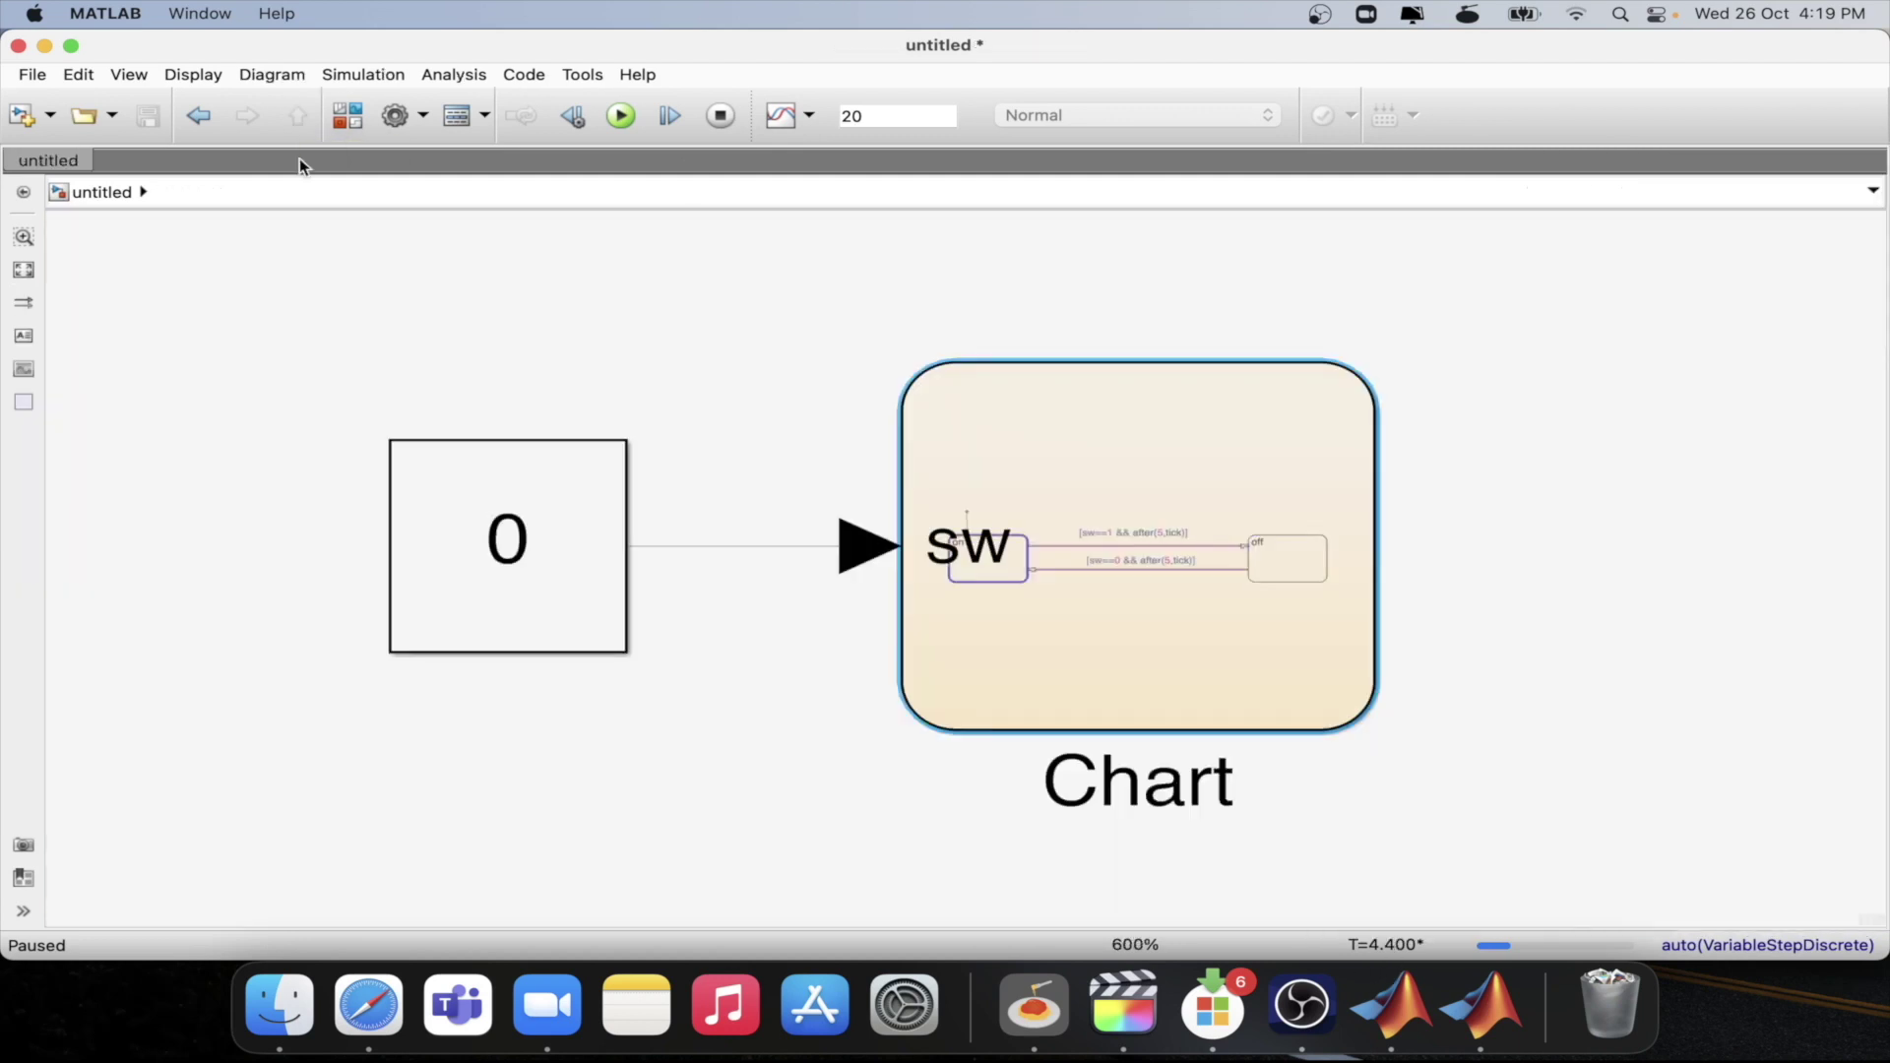
double_click(493, 554)
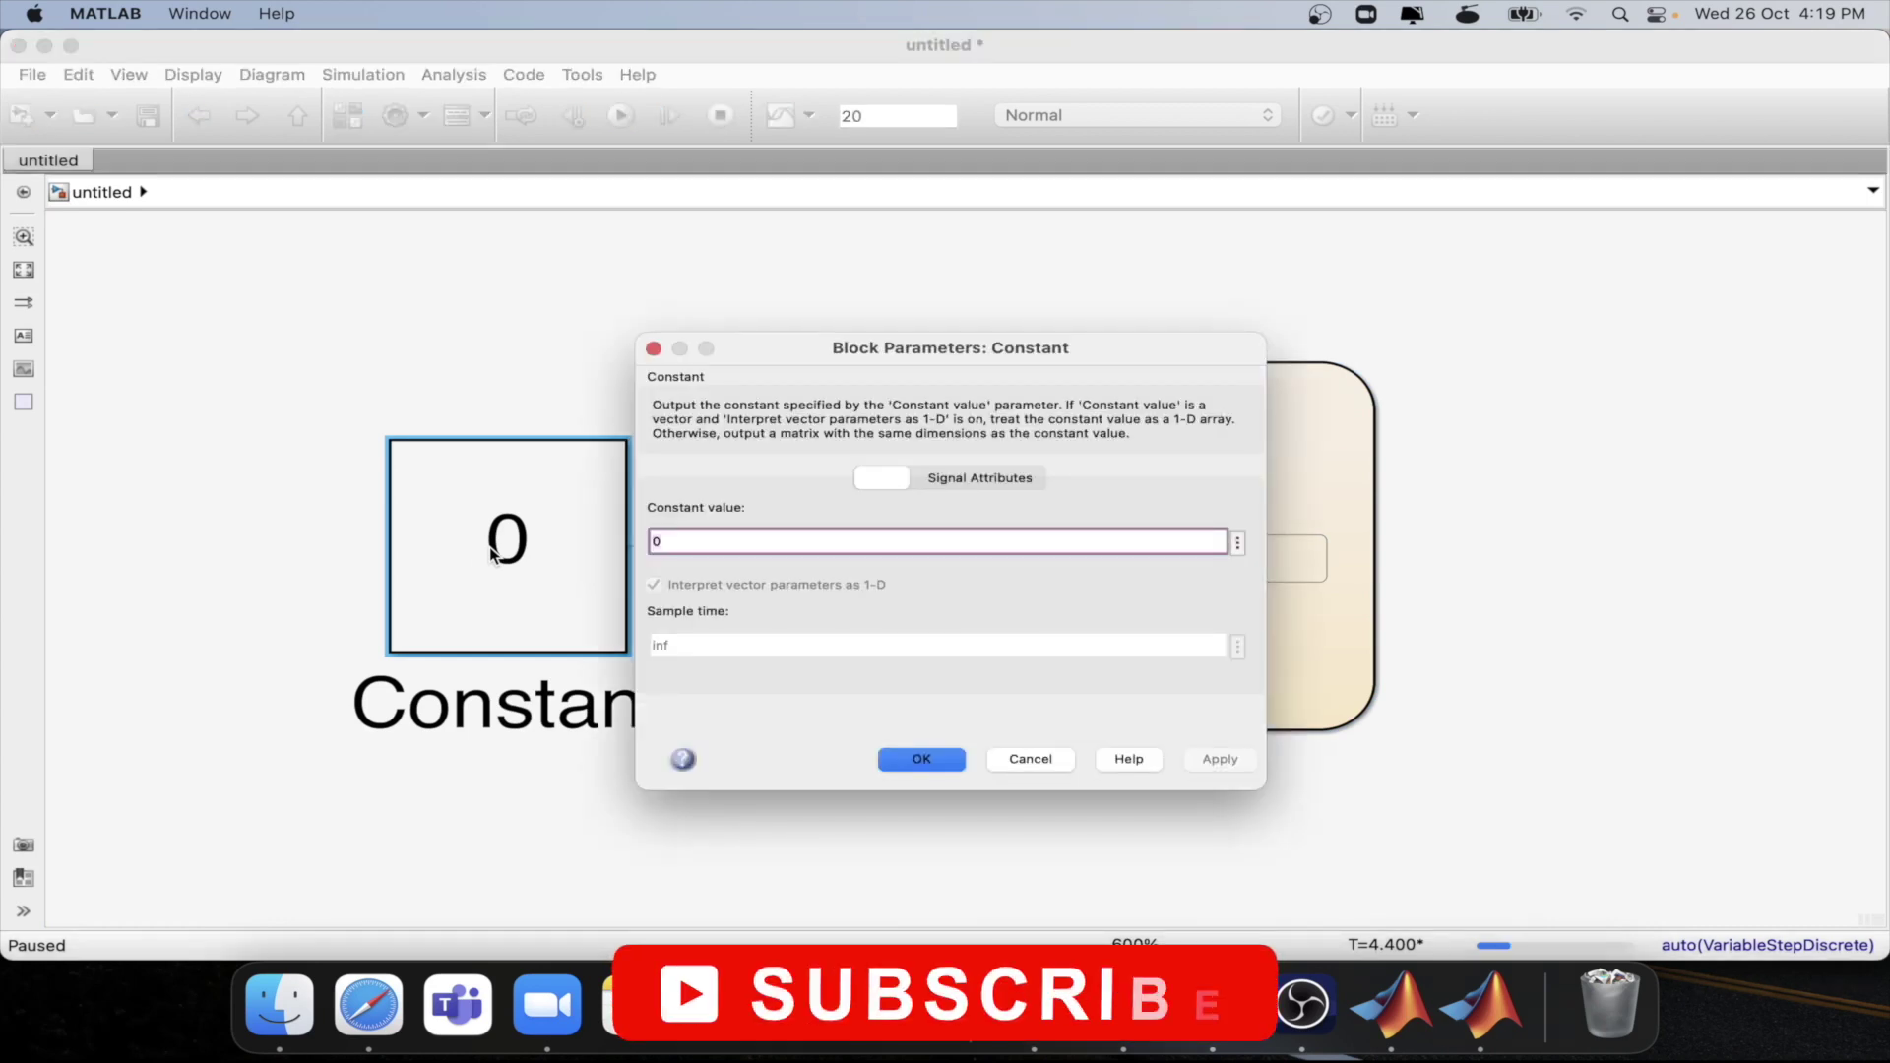
text(1)
click(932, 760)
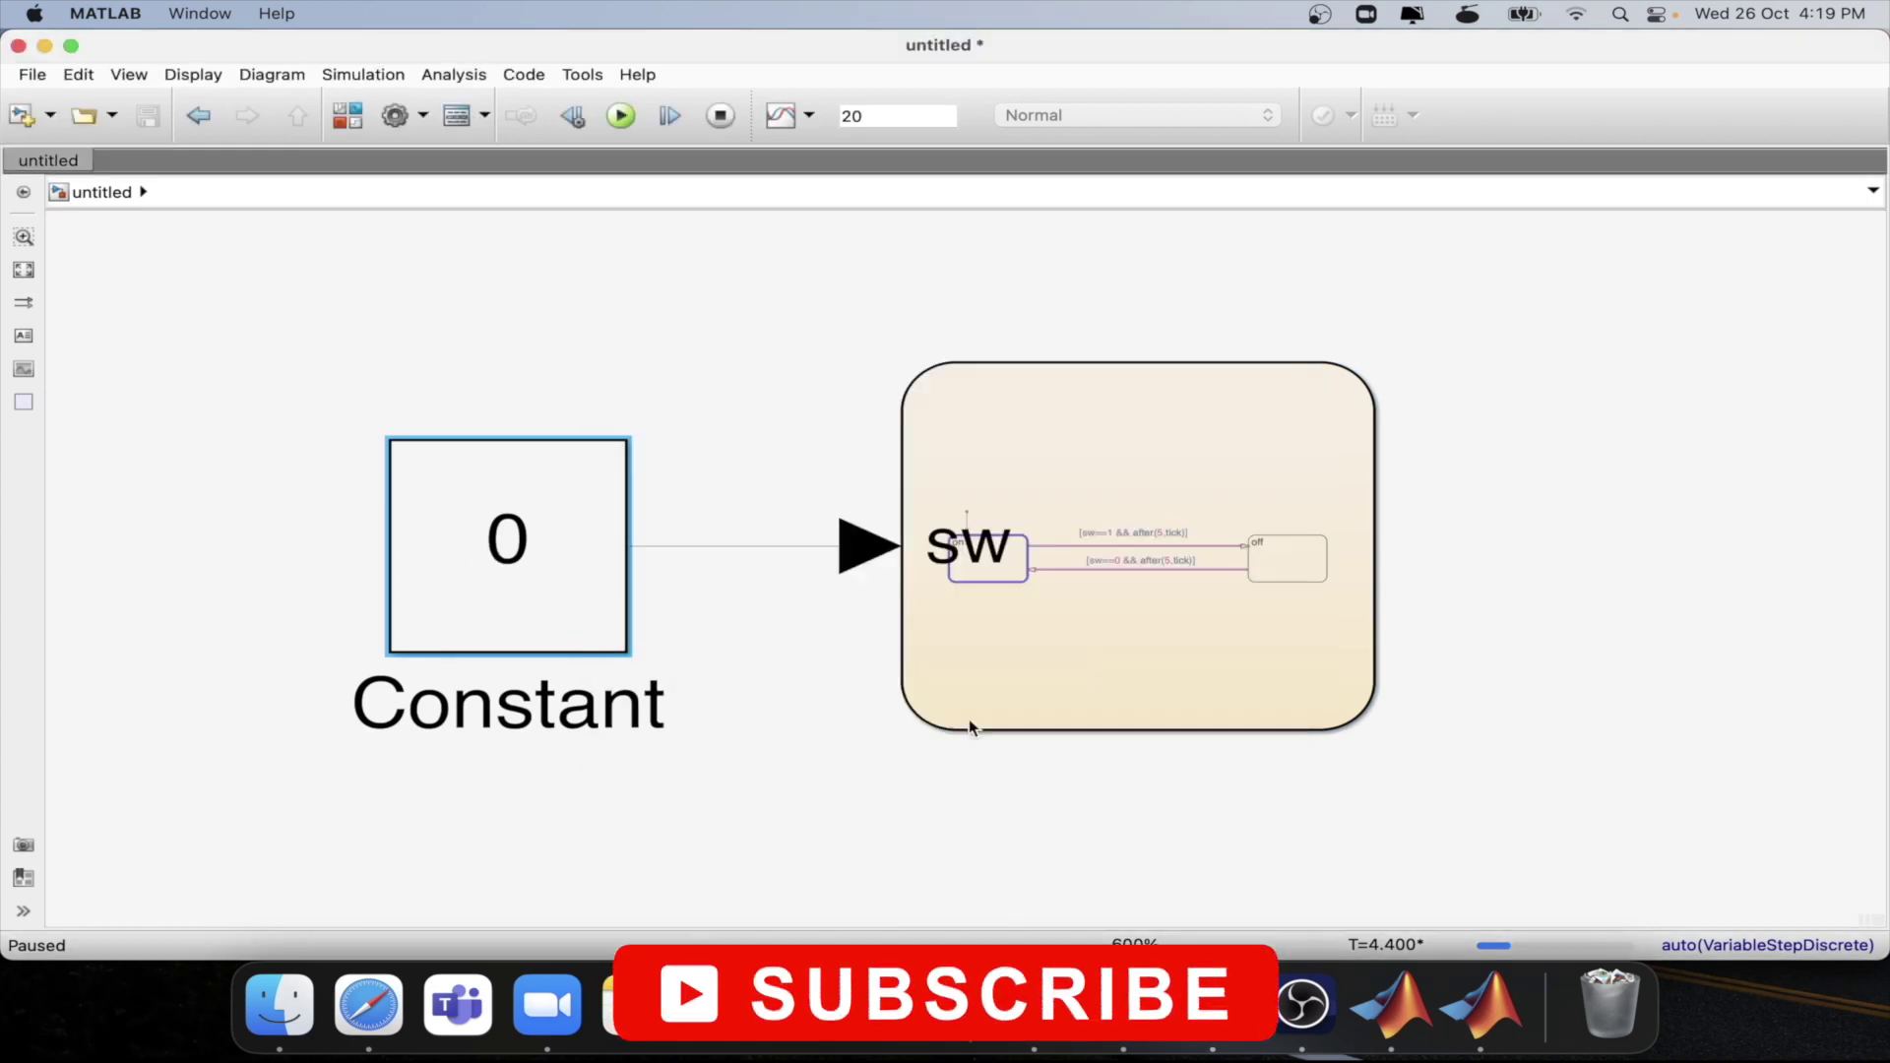
double_click(1110, 472)
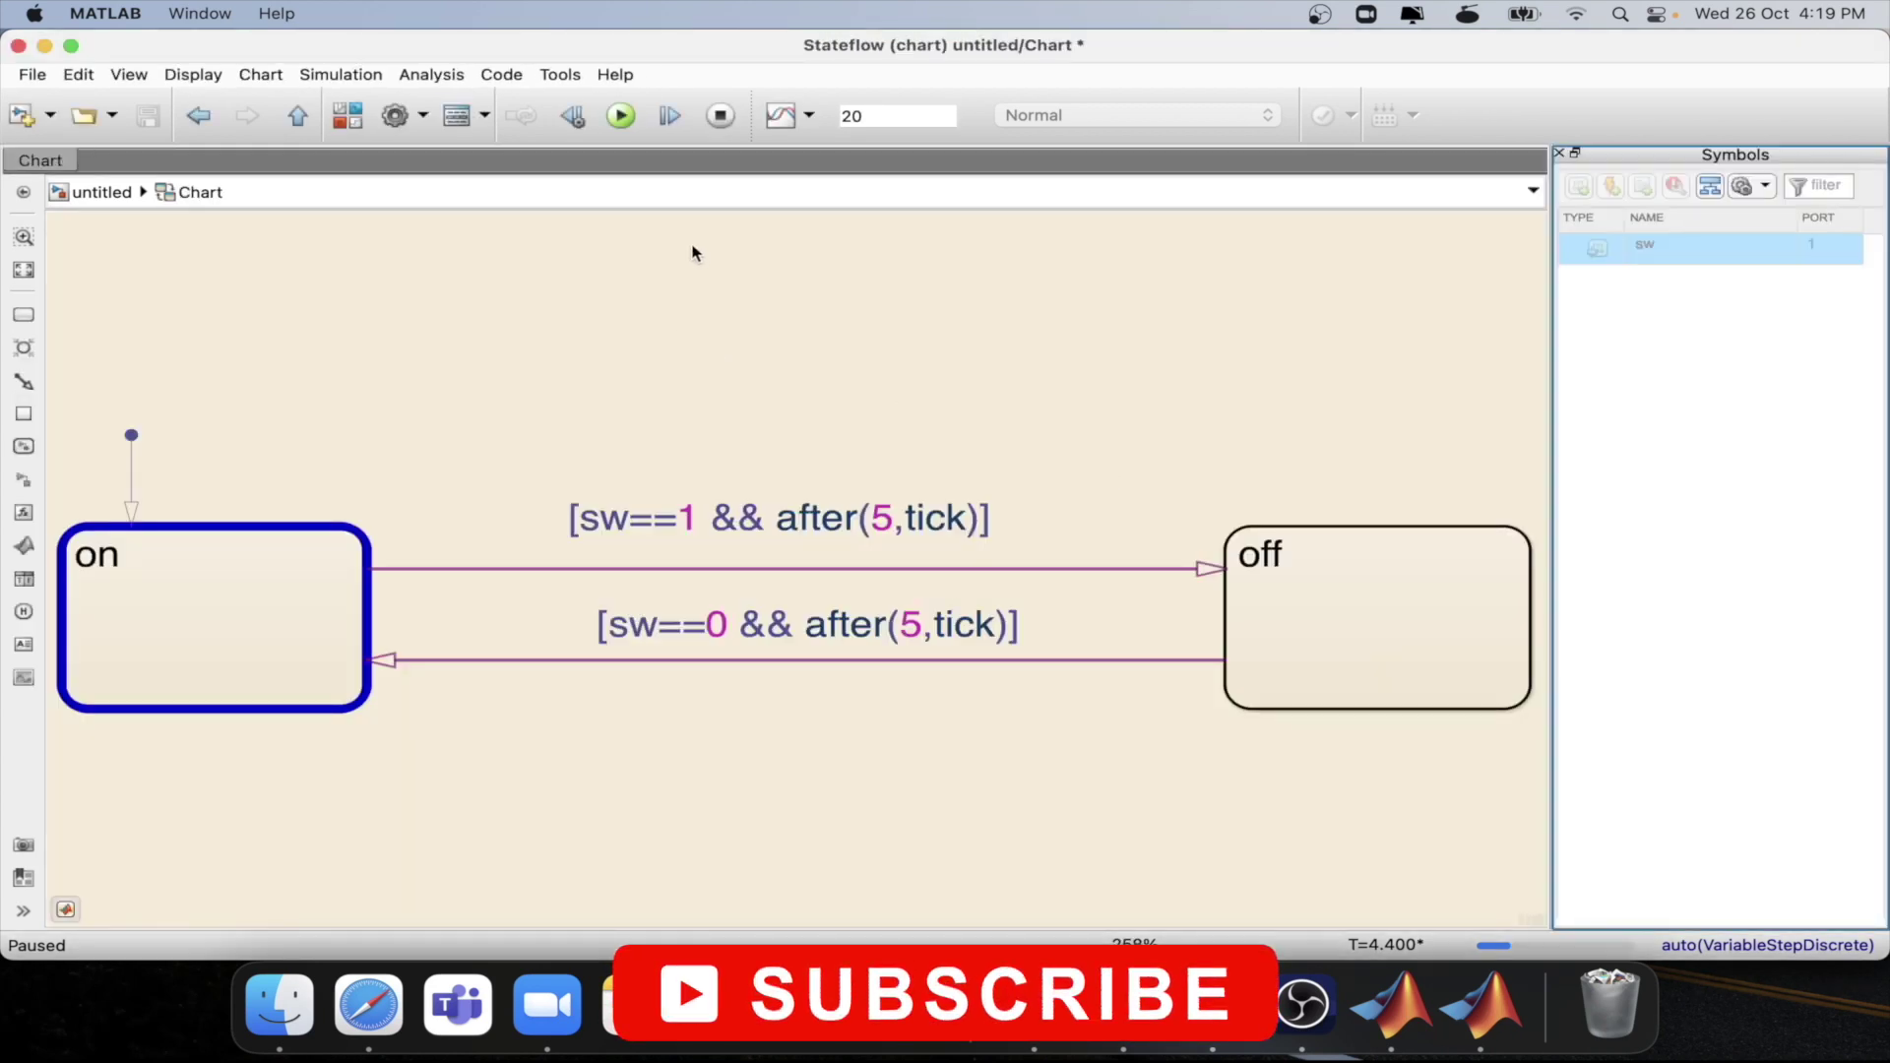
click(671, 118)
click(670, 118)
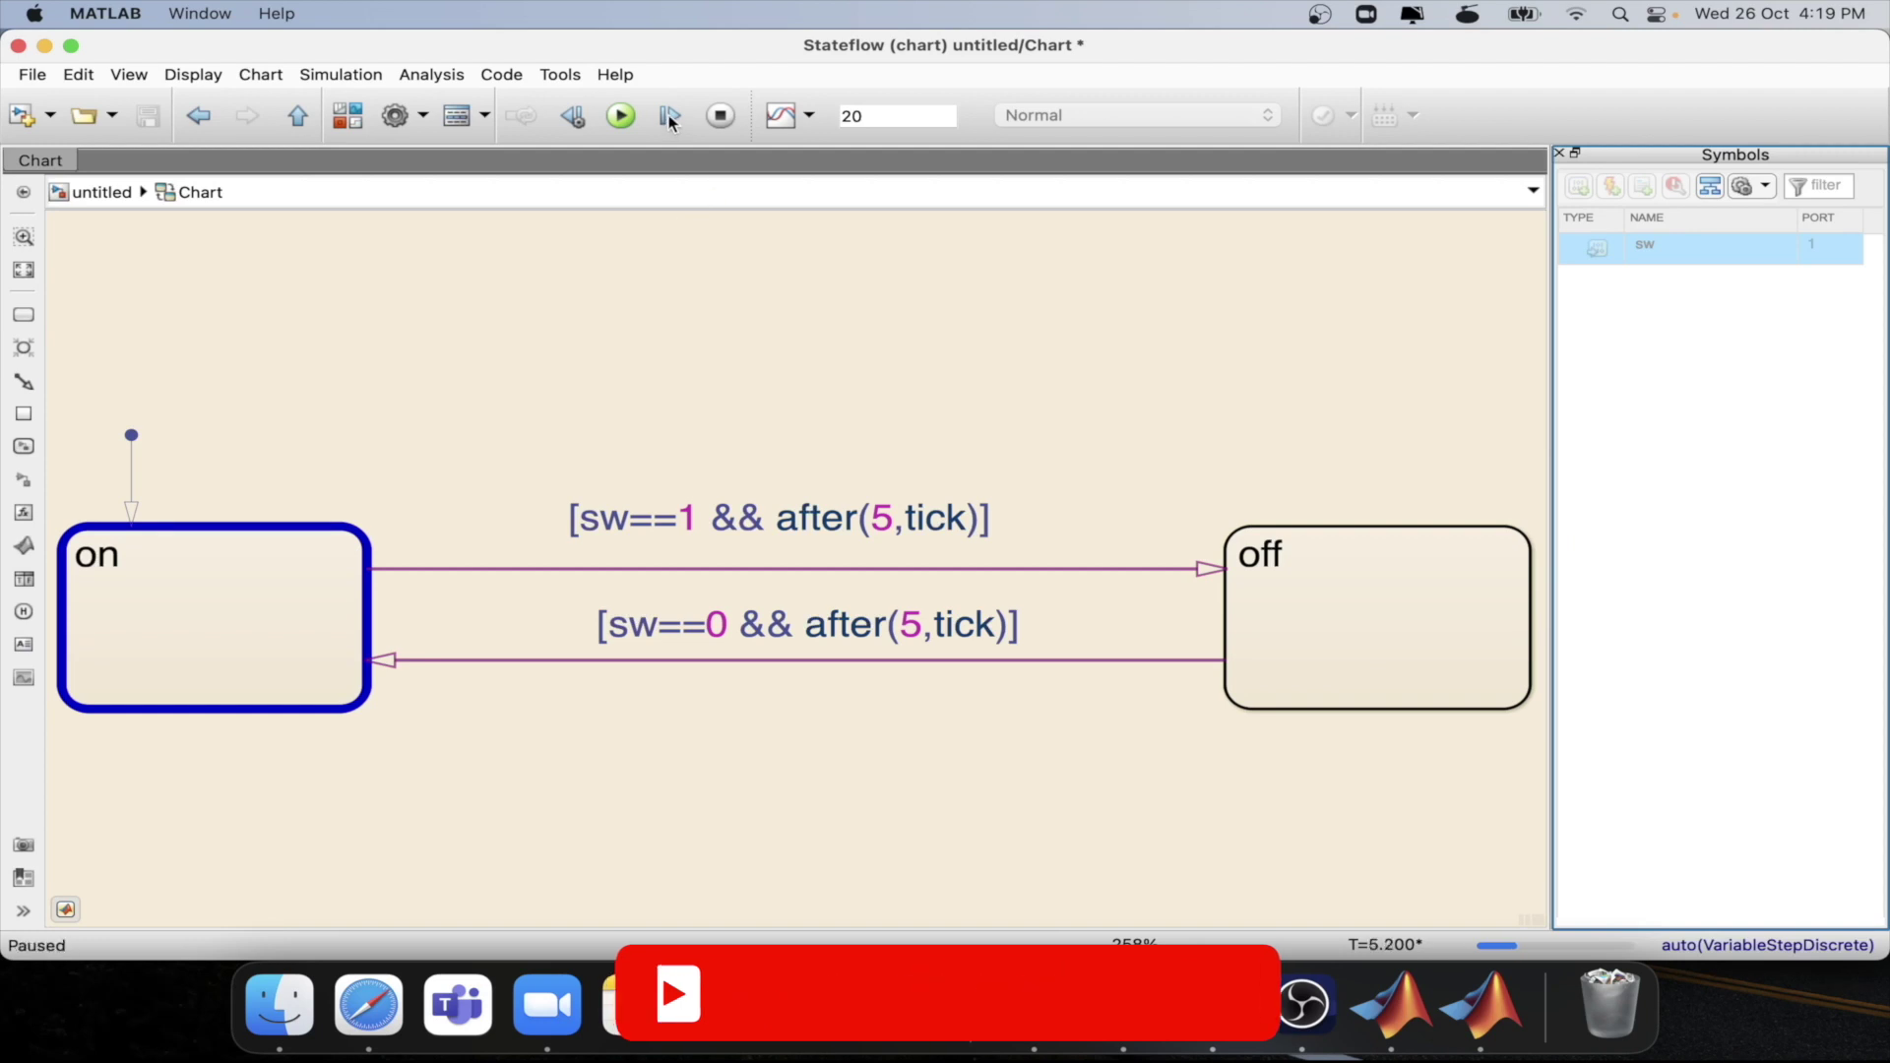
click(671, 118)
click(670, 118)
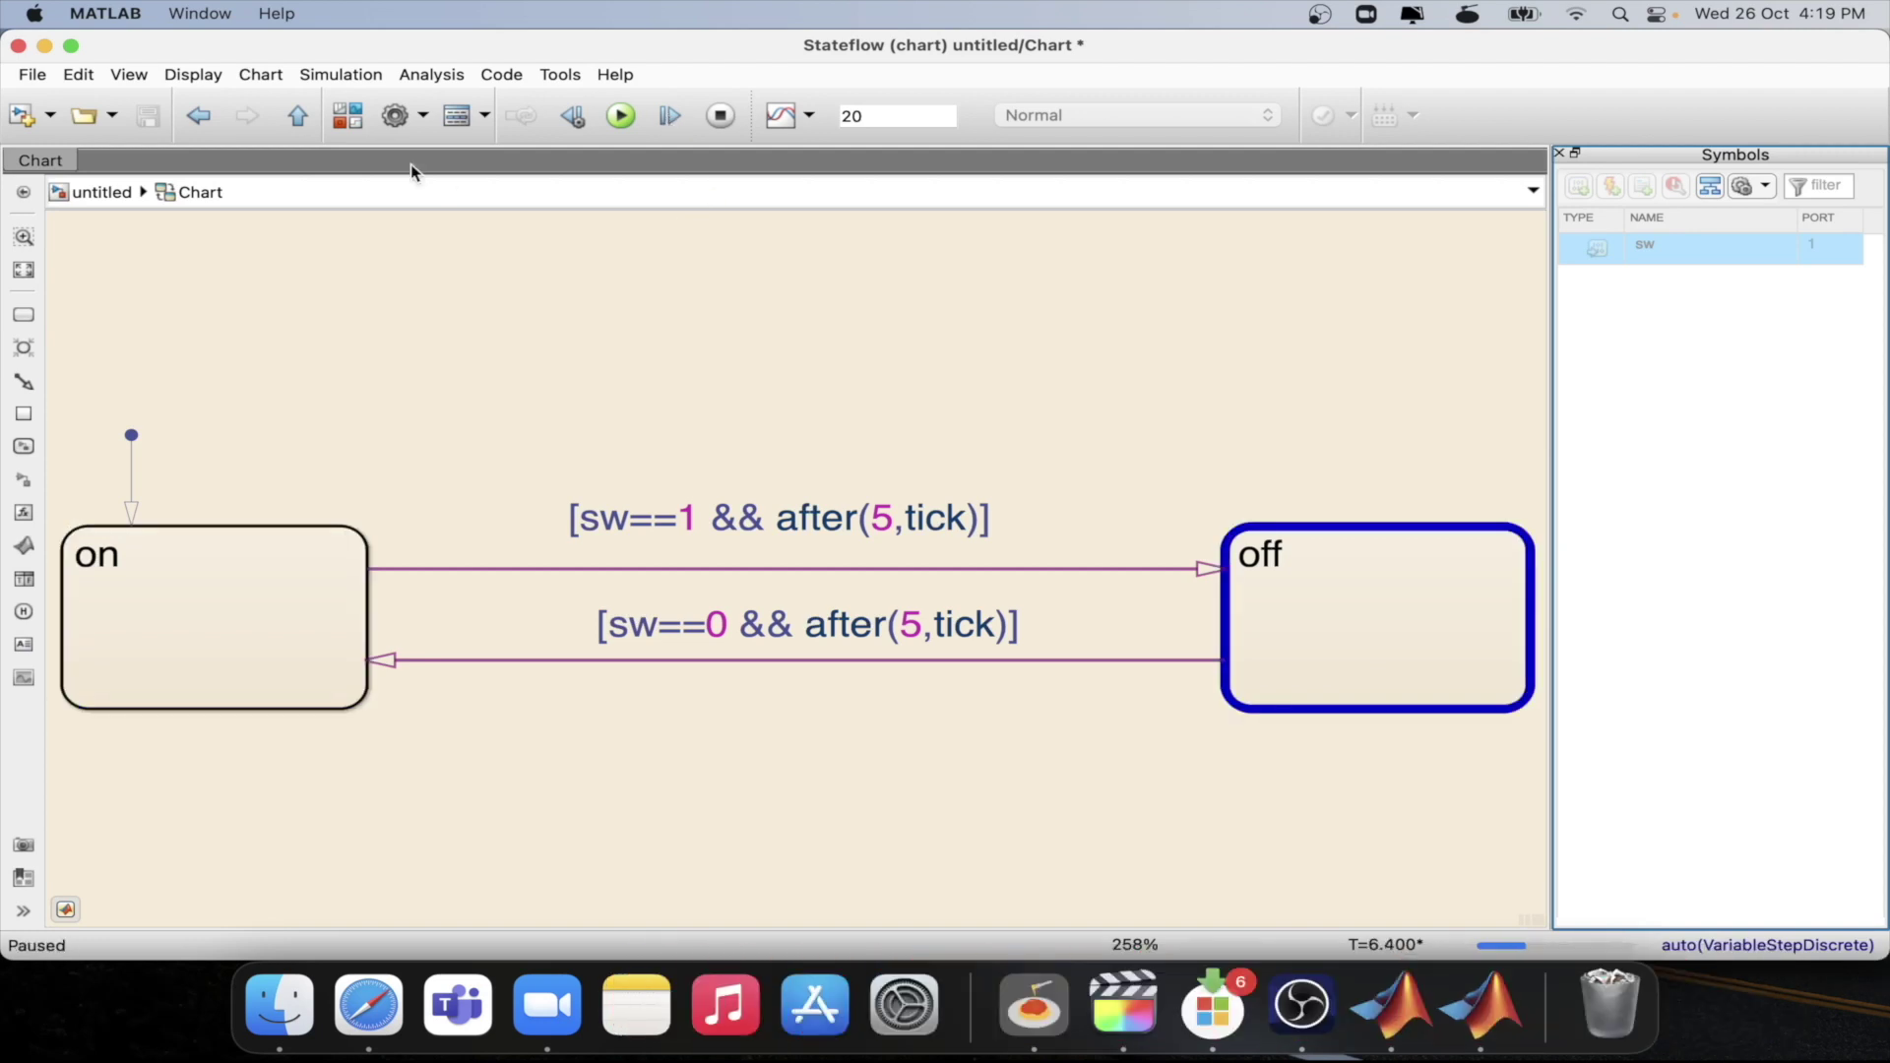
- Set the Constant back to 0, step until on is active at T=8.400, then stop
click(298, 117)
double_click(540, 570)
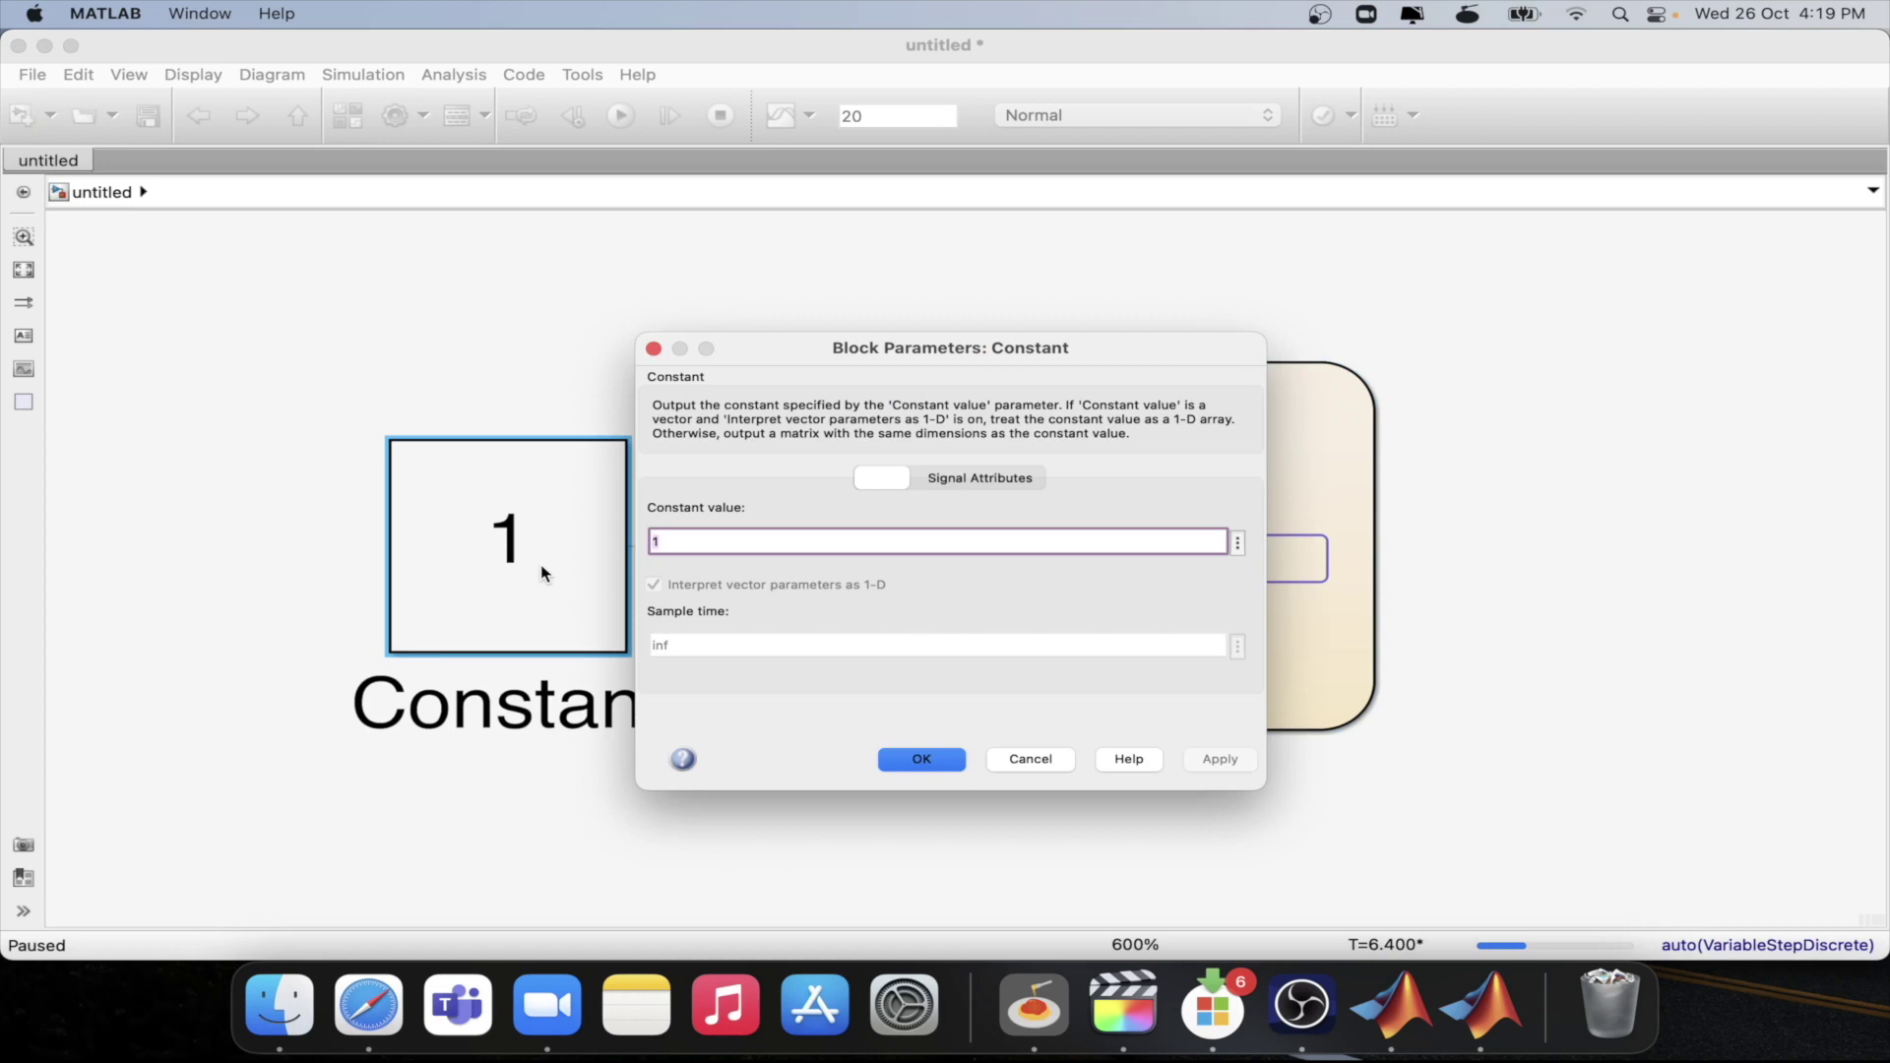
text(0)
key(Return)
double_click(1083, 598)
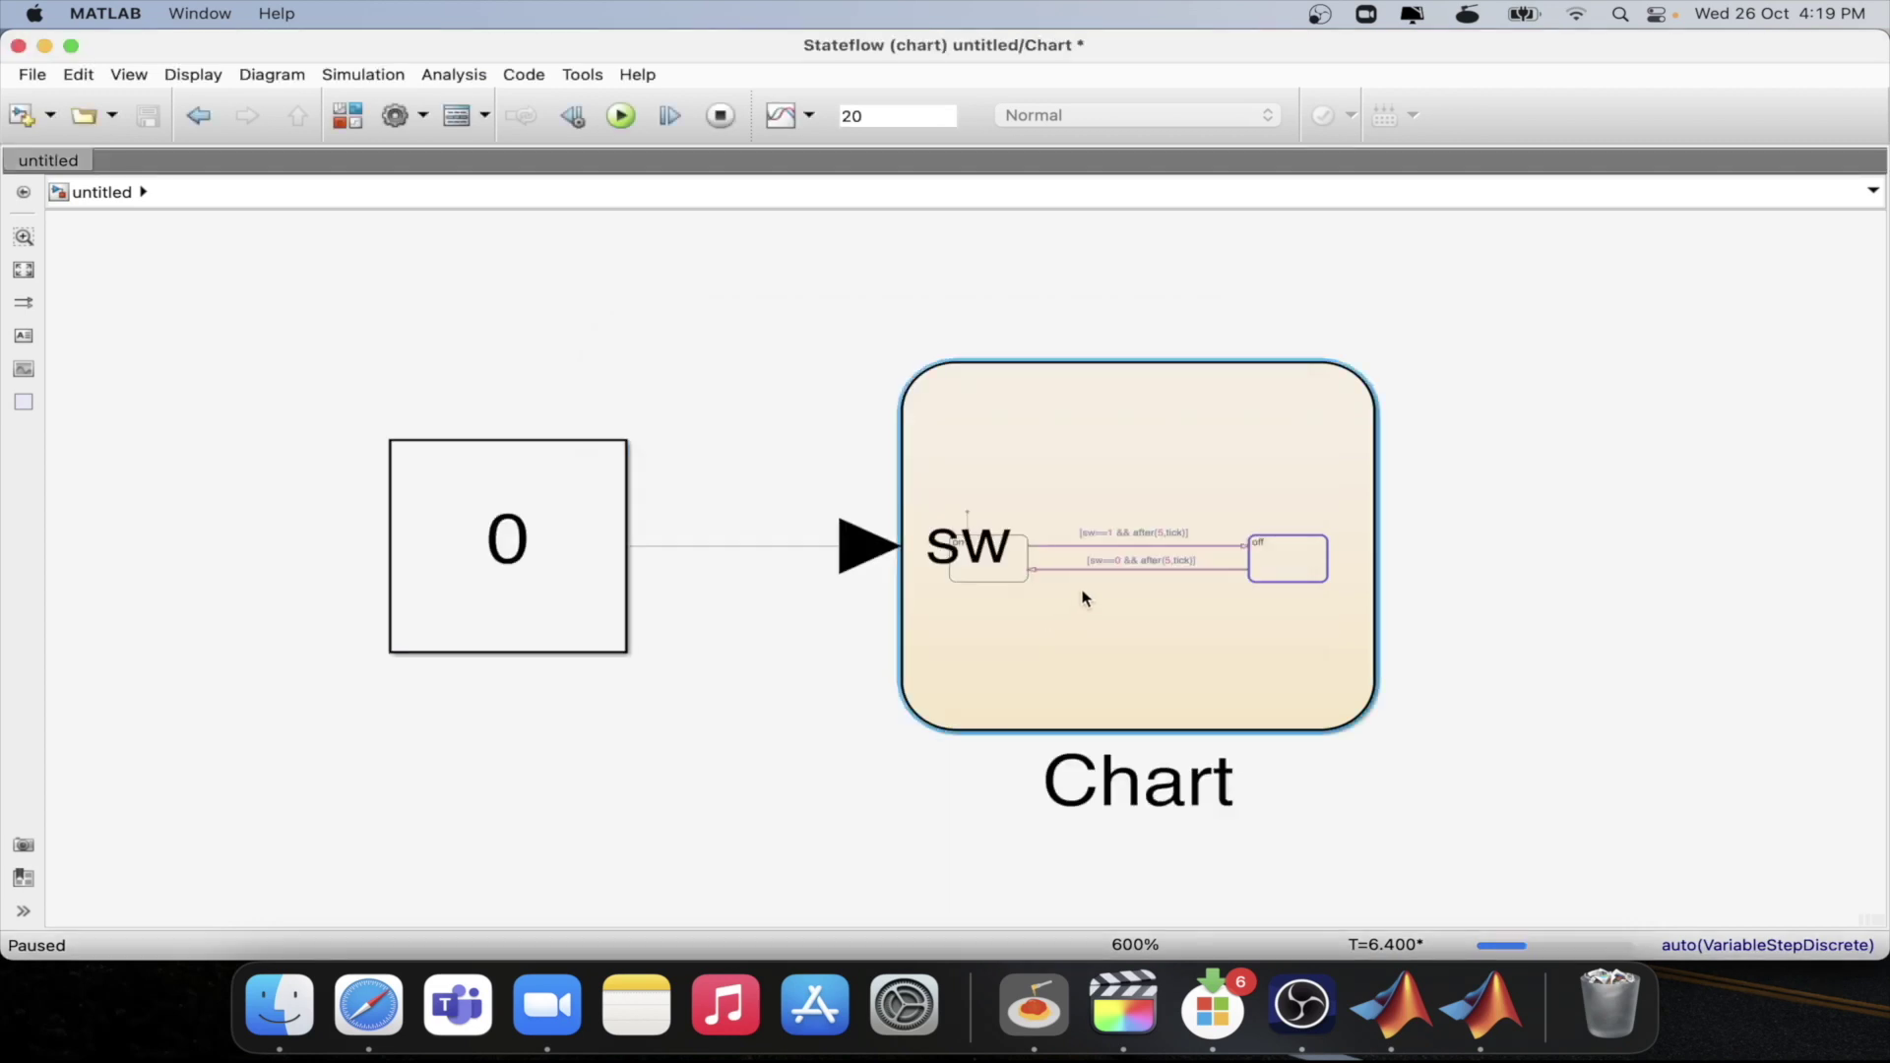
click(671, 118)
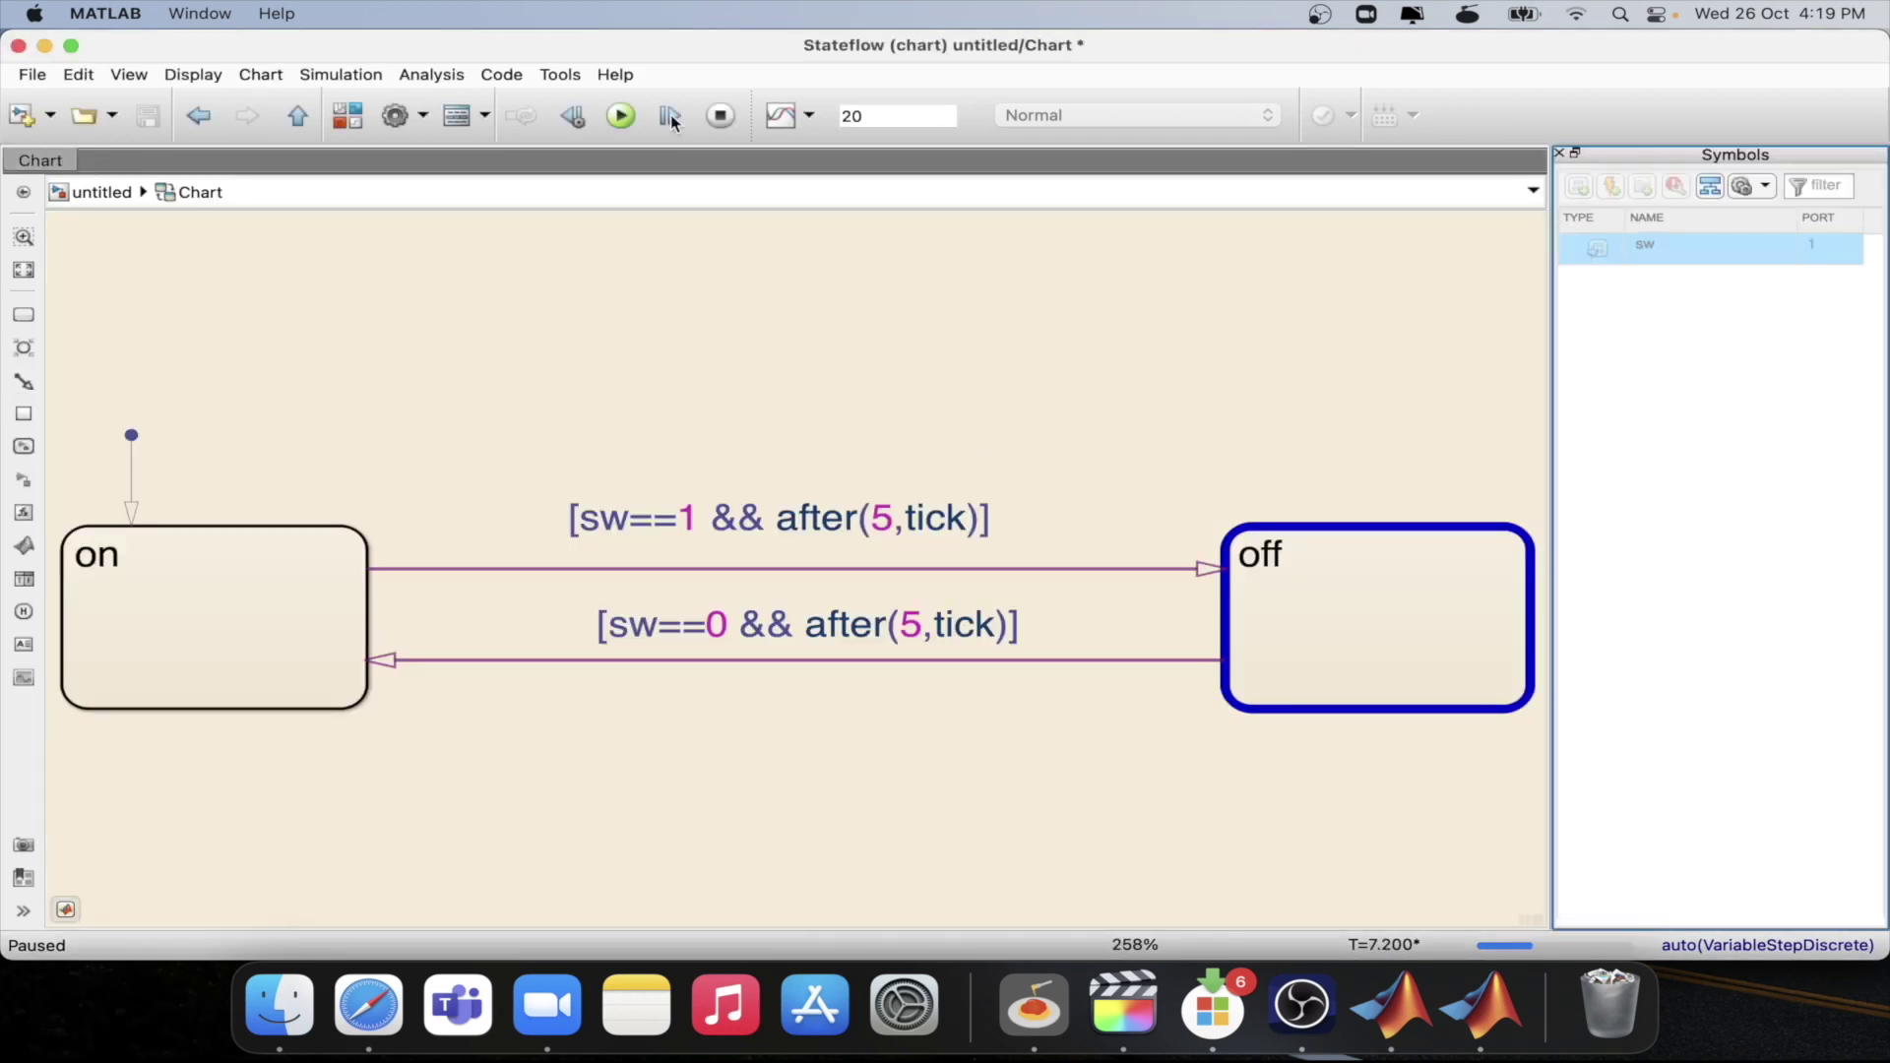
click(670, 117)
click(671, 117)
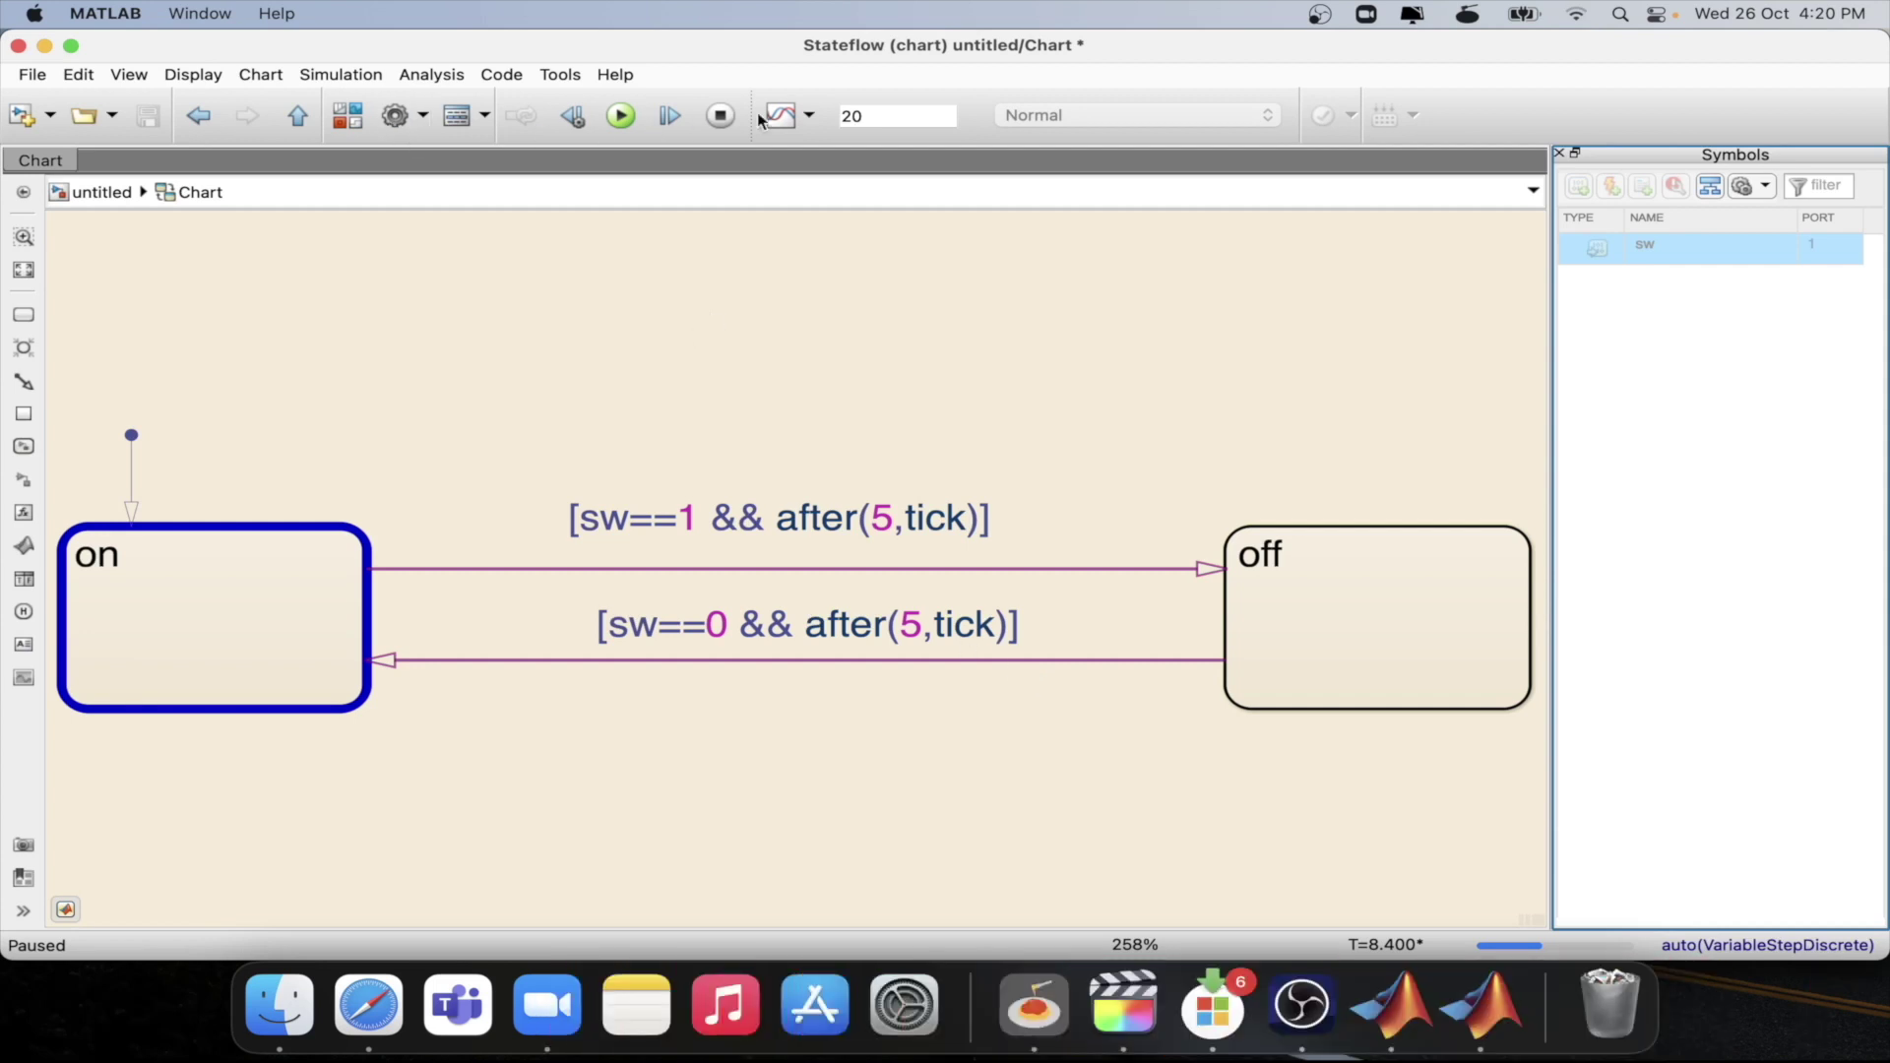
click(720, 115)
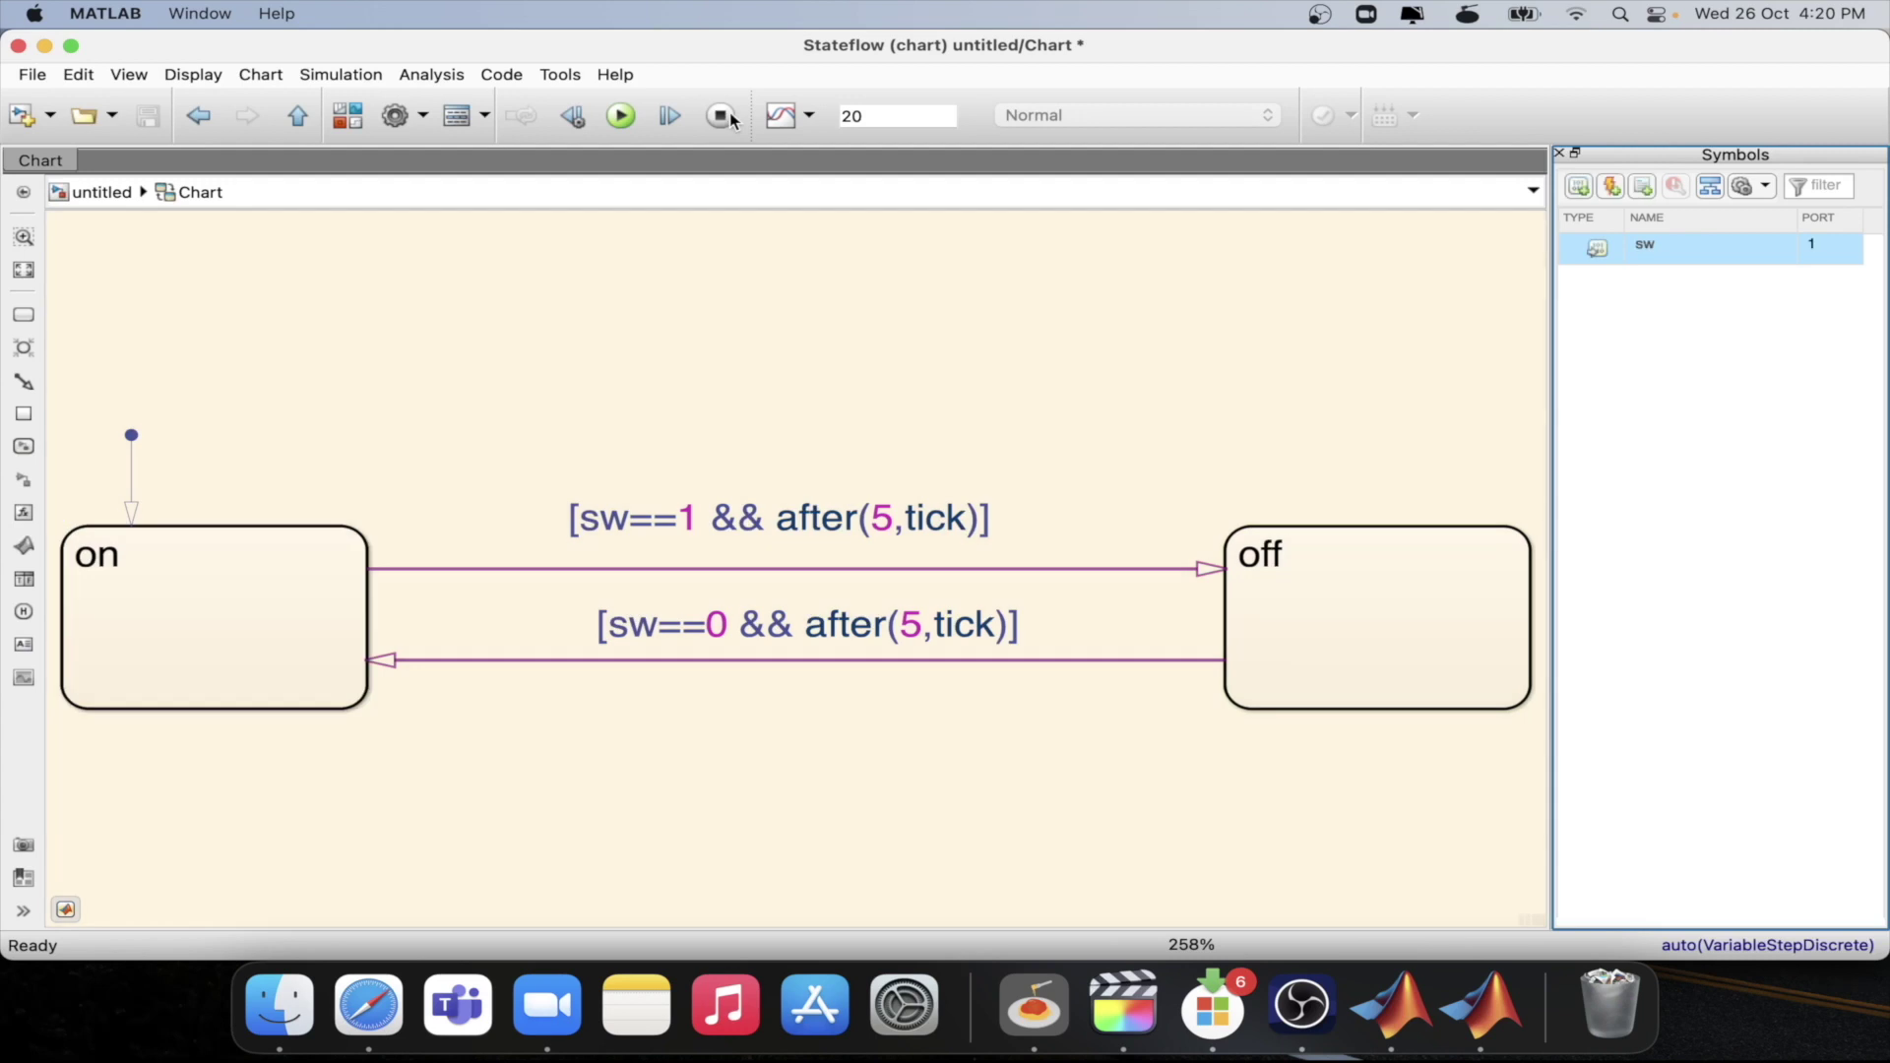
- In Configuration Parameters, choose a Fixed-step solver with a 0.2 fixed-step size
click(397, 116)
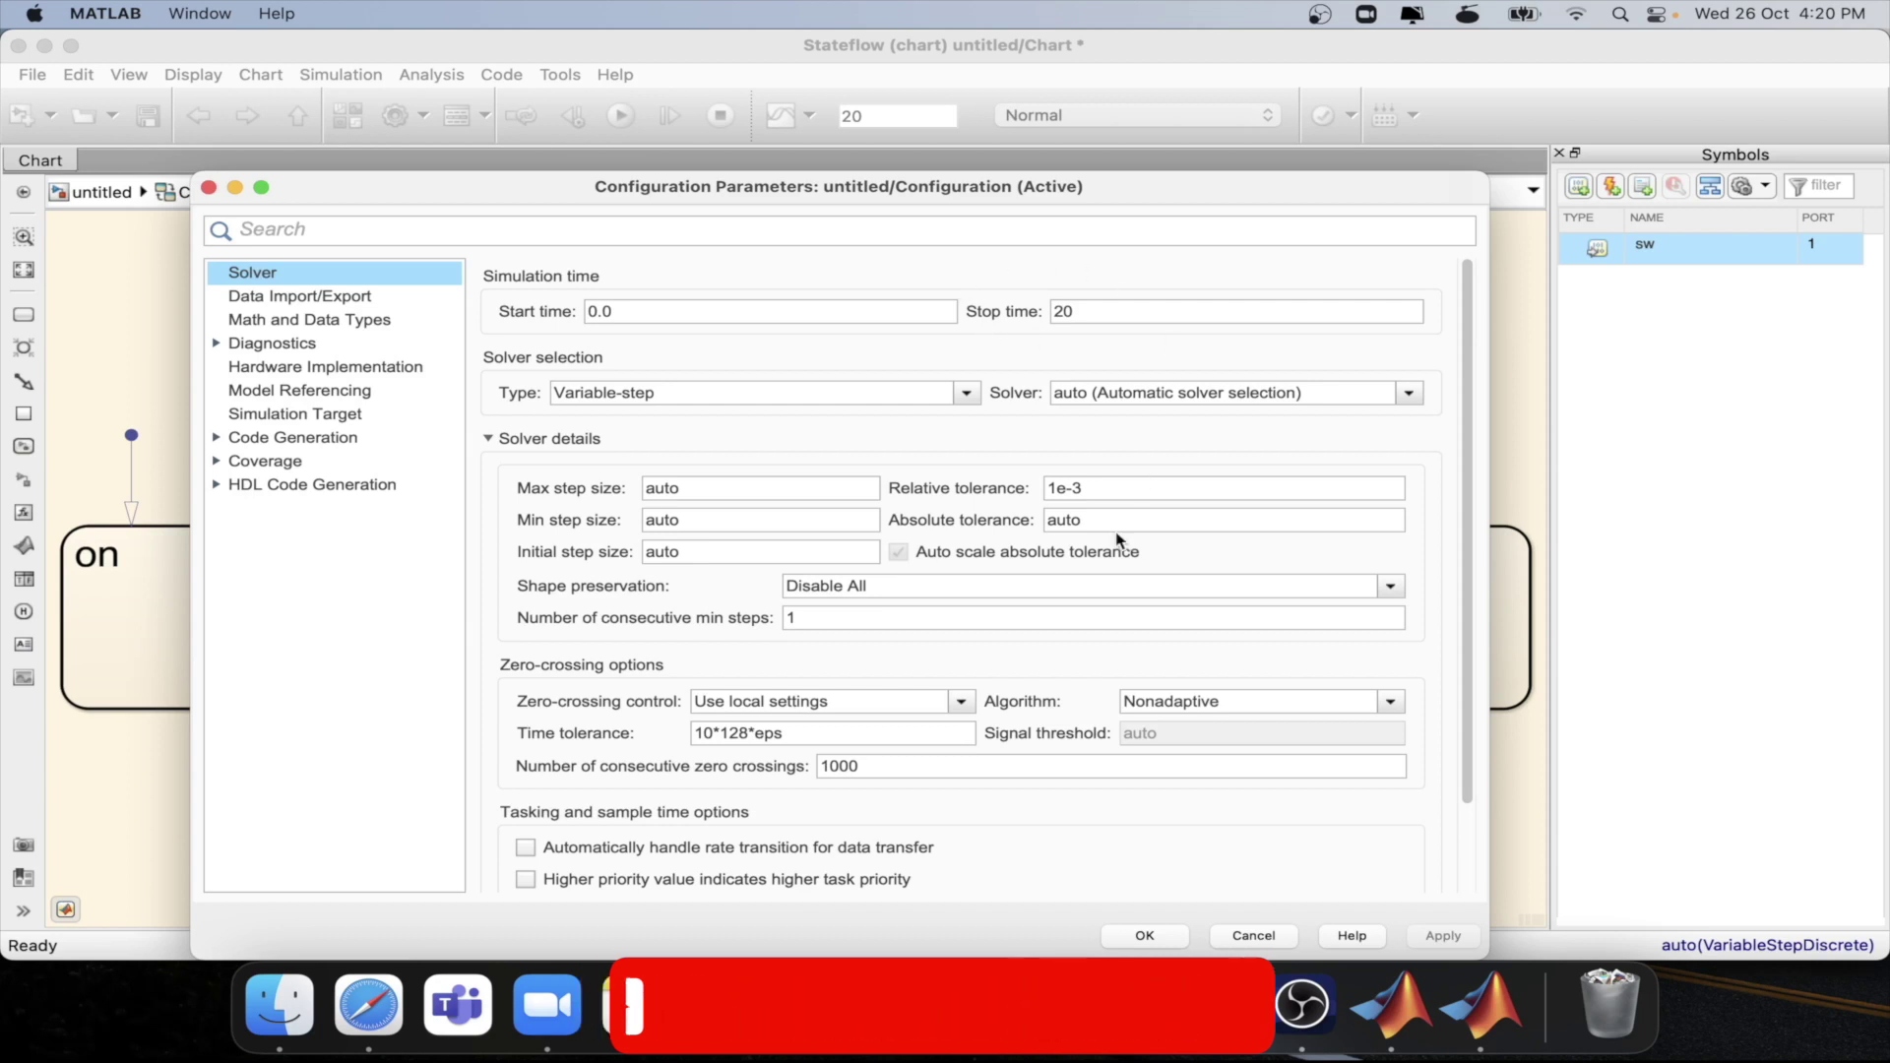
mouse_move(847, 612)
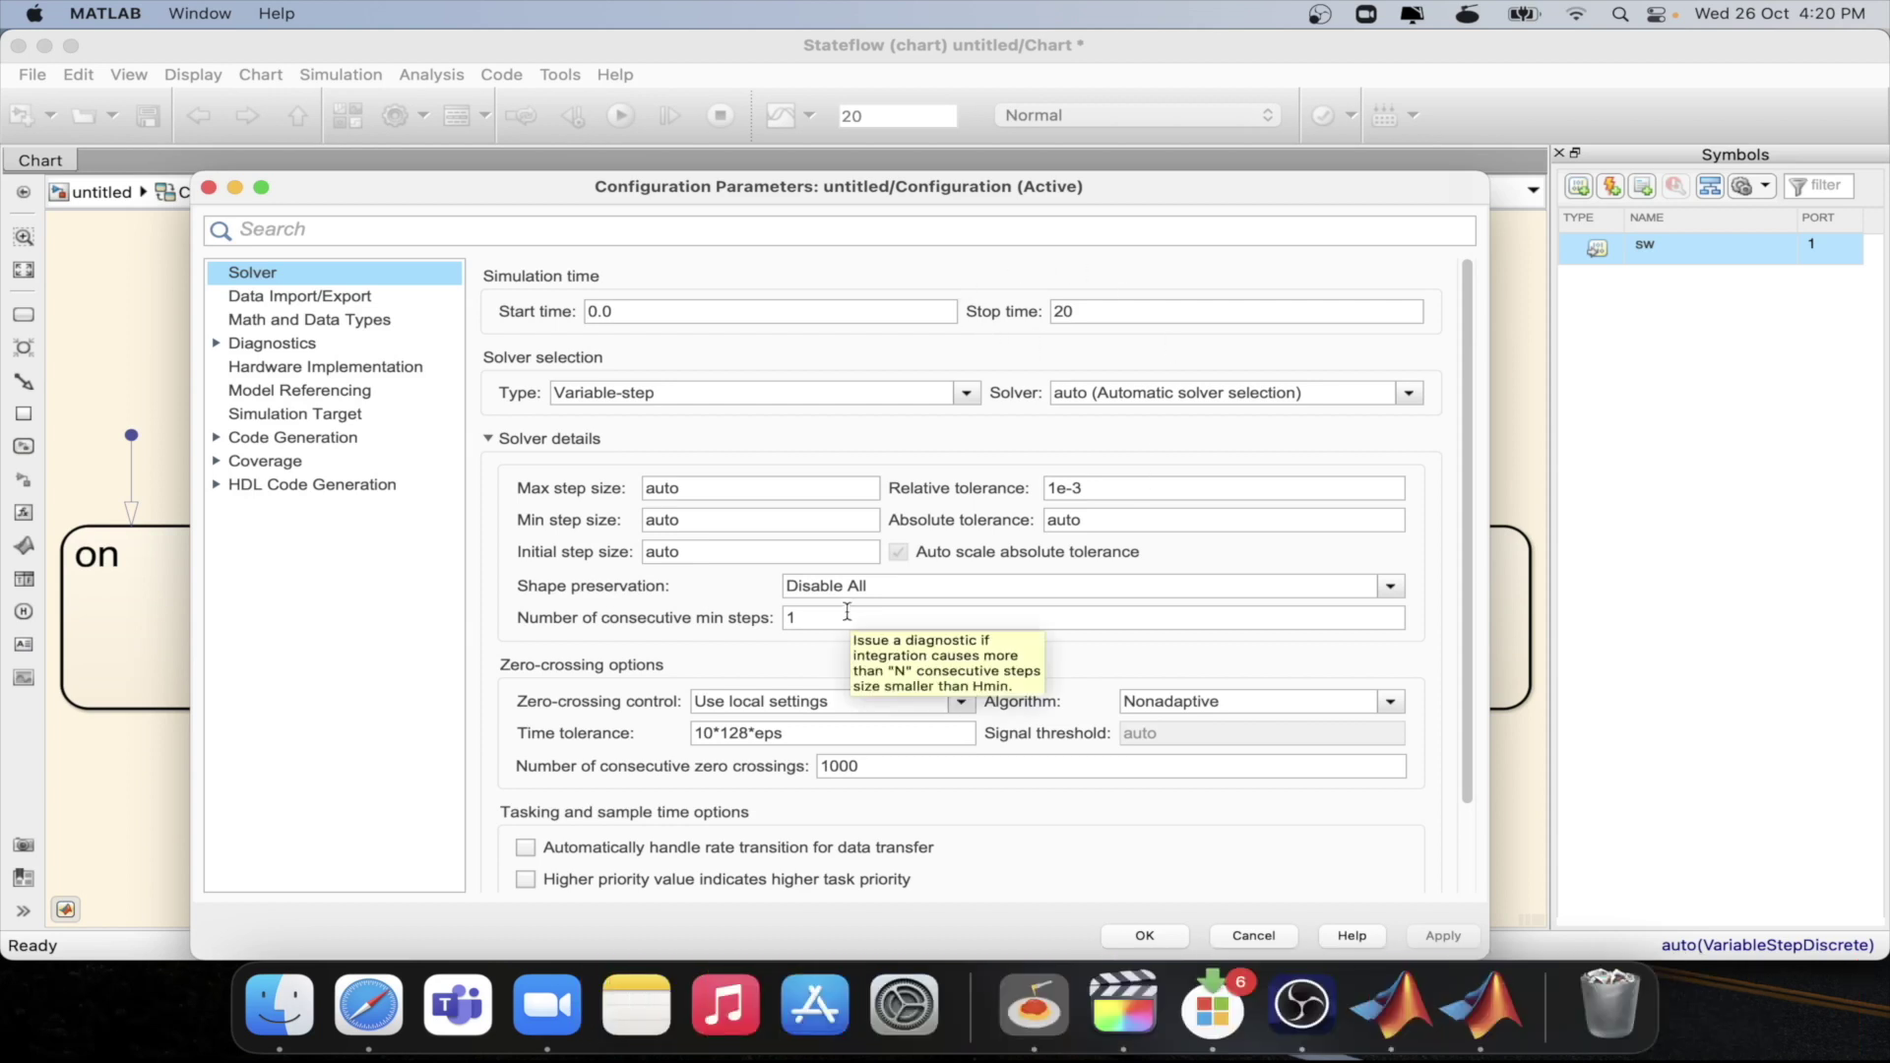
click(967, 394)
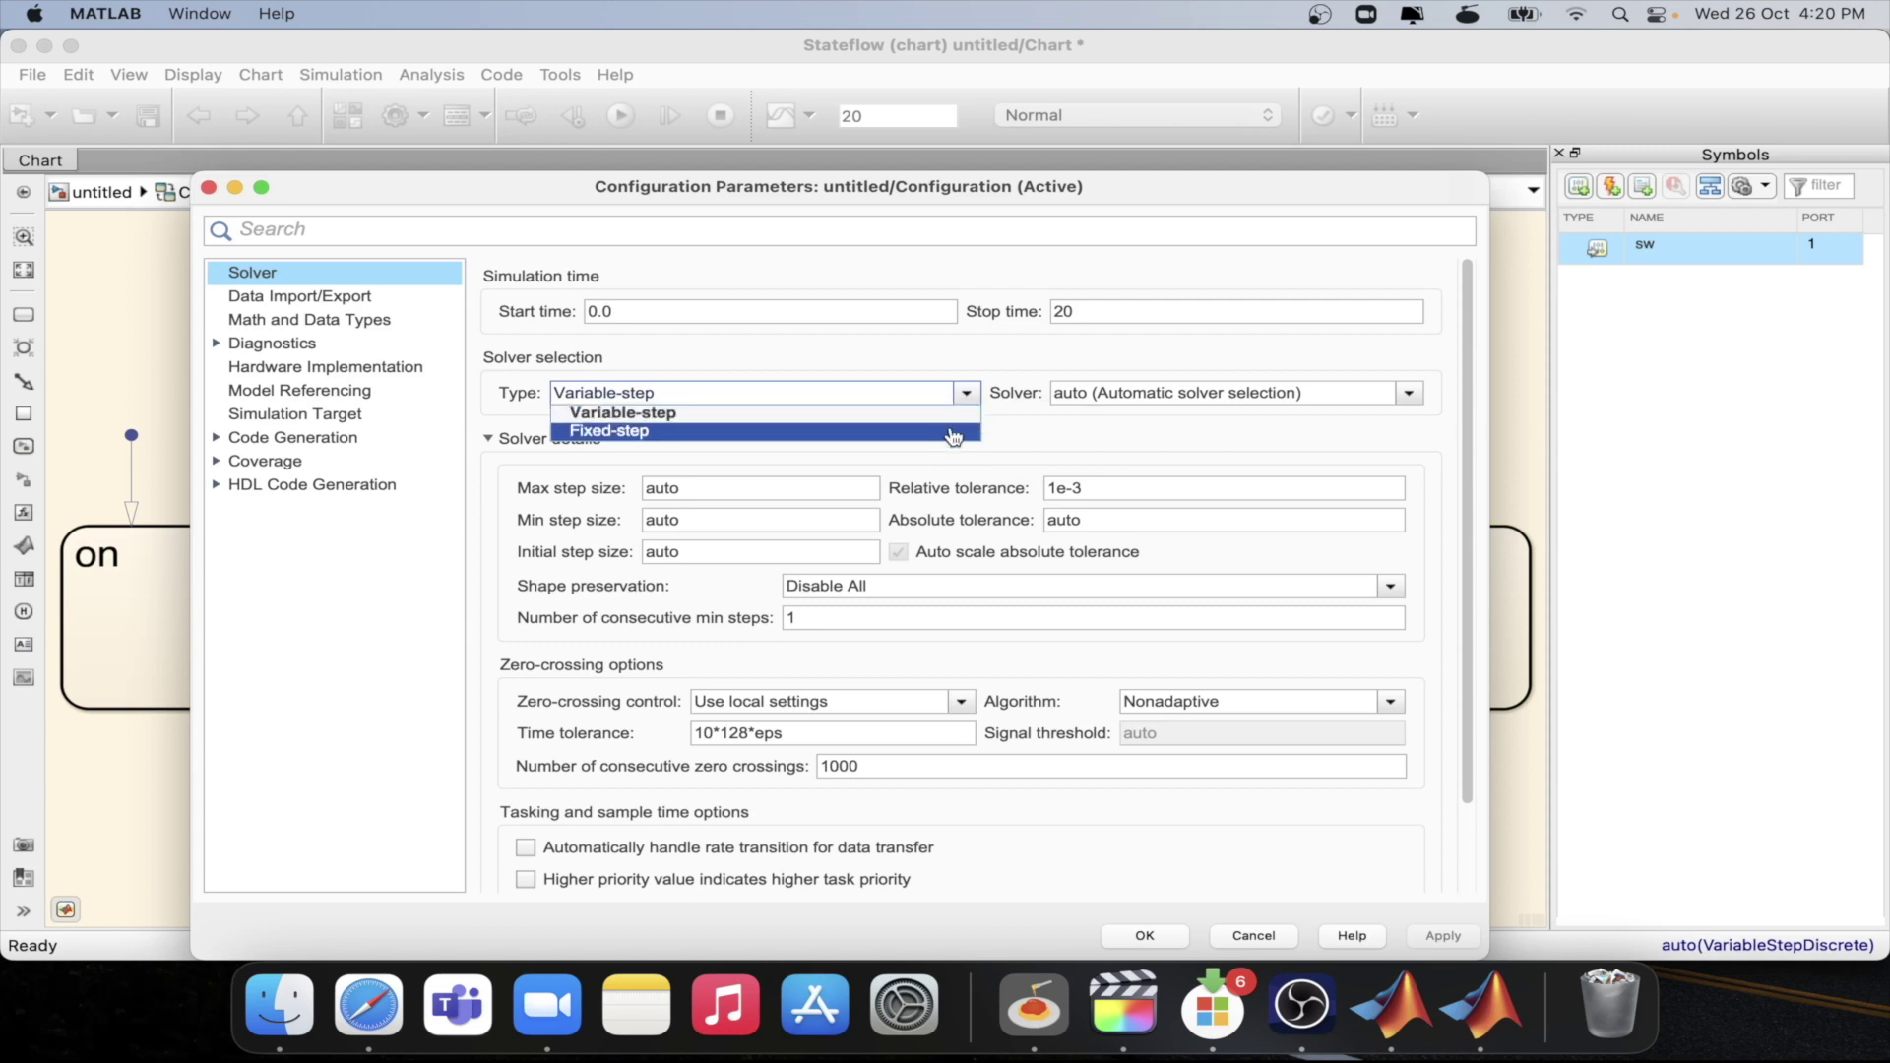
click(953, 432)
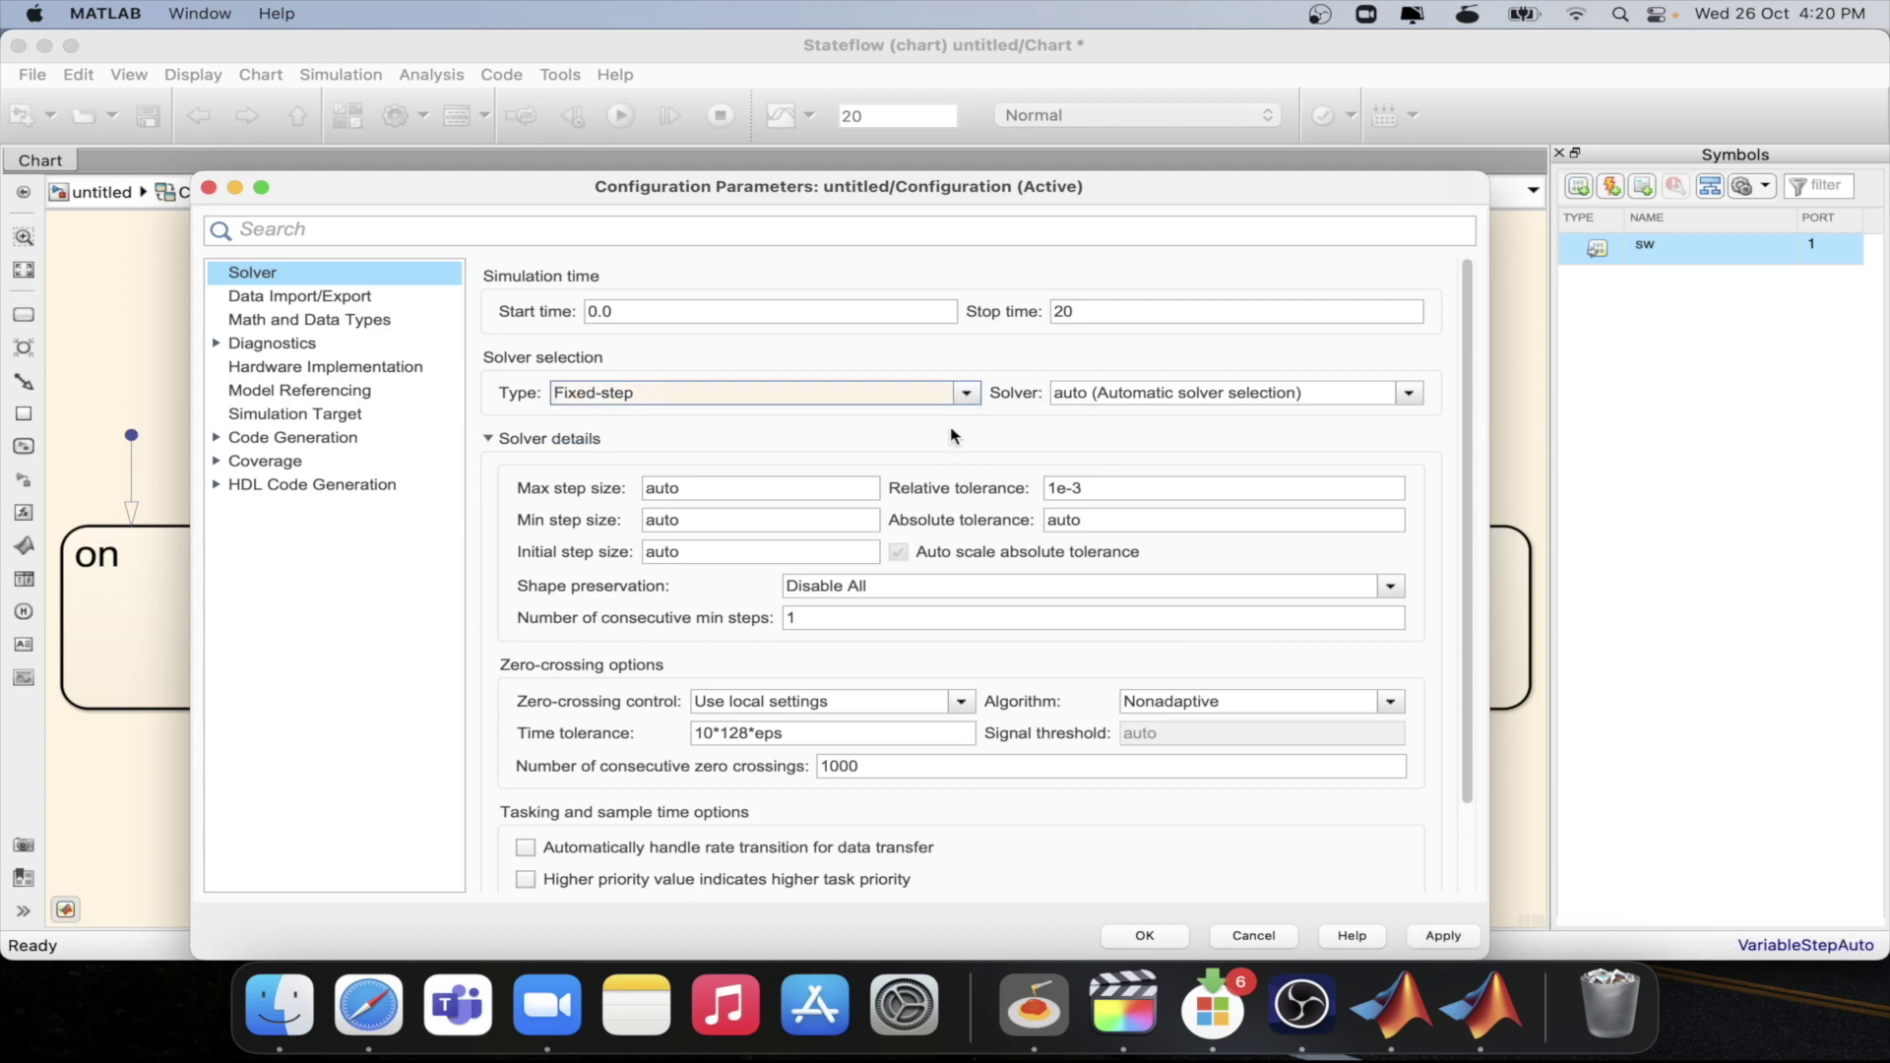
double_click(916, 486)
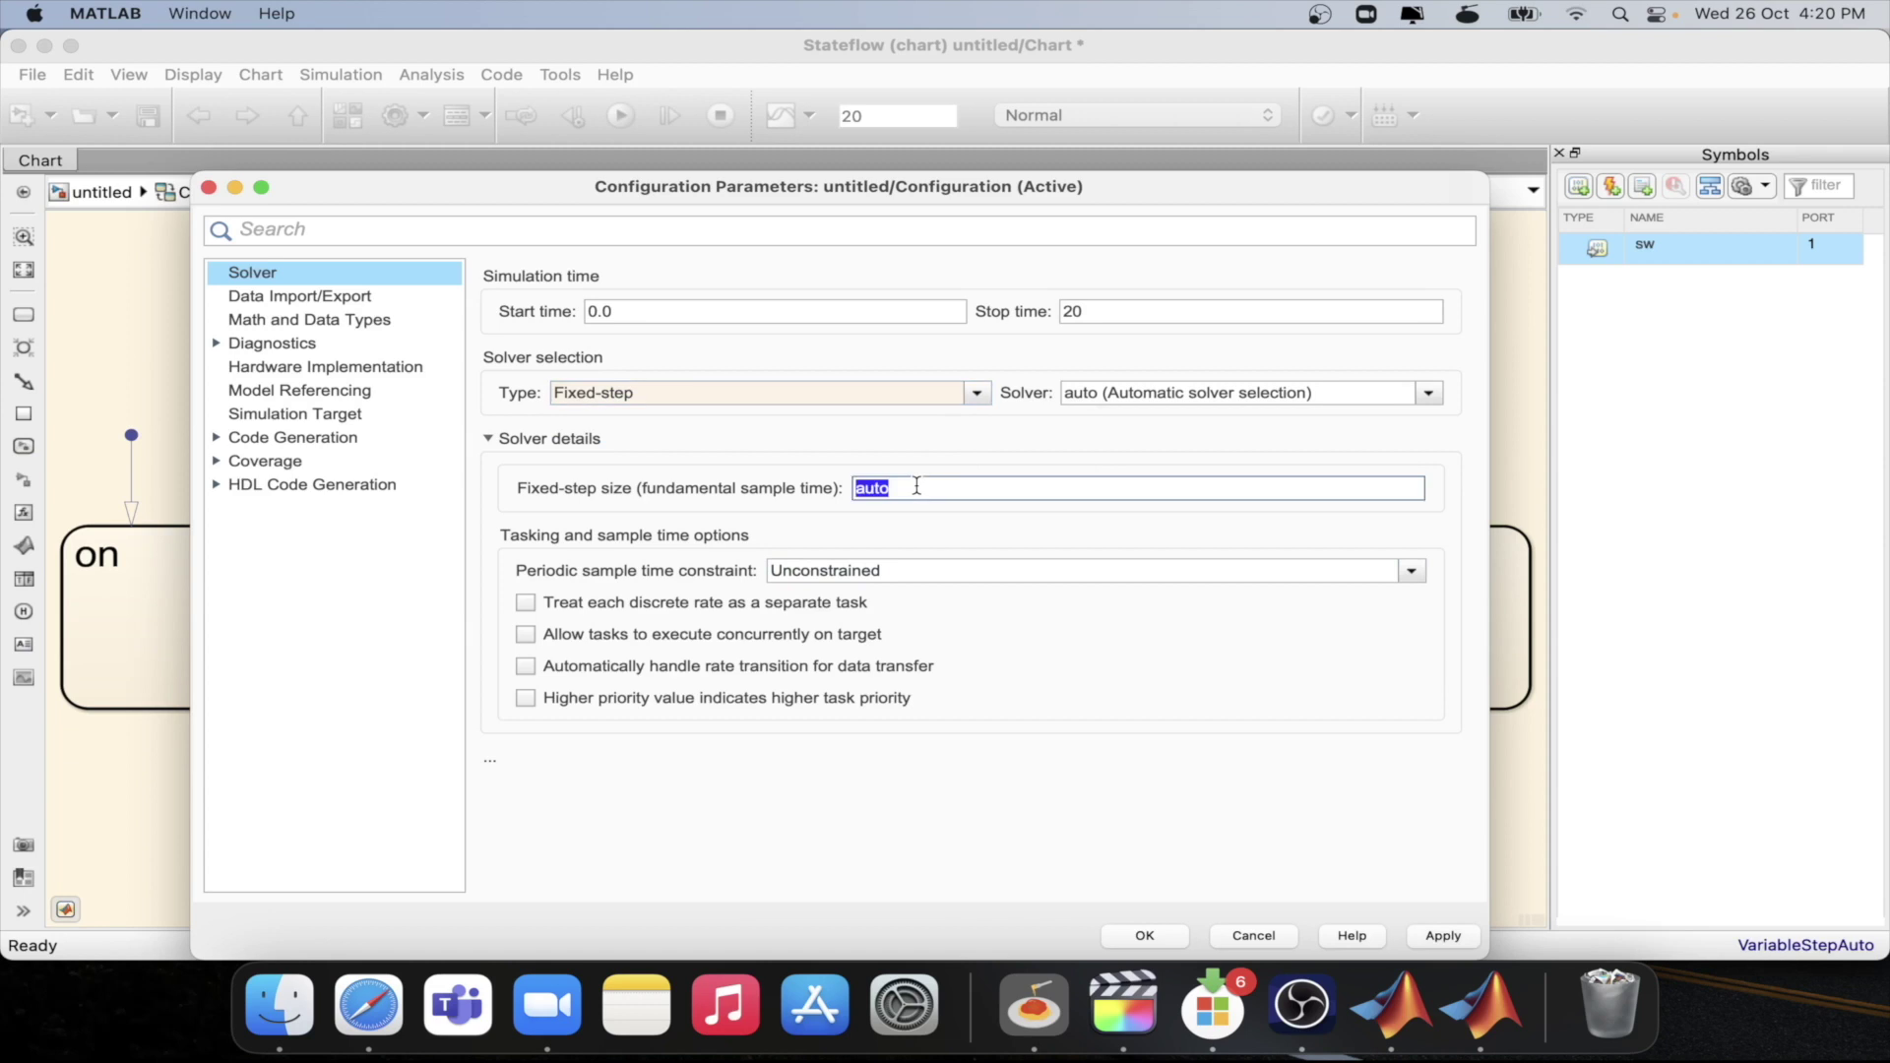
text(0)
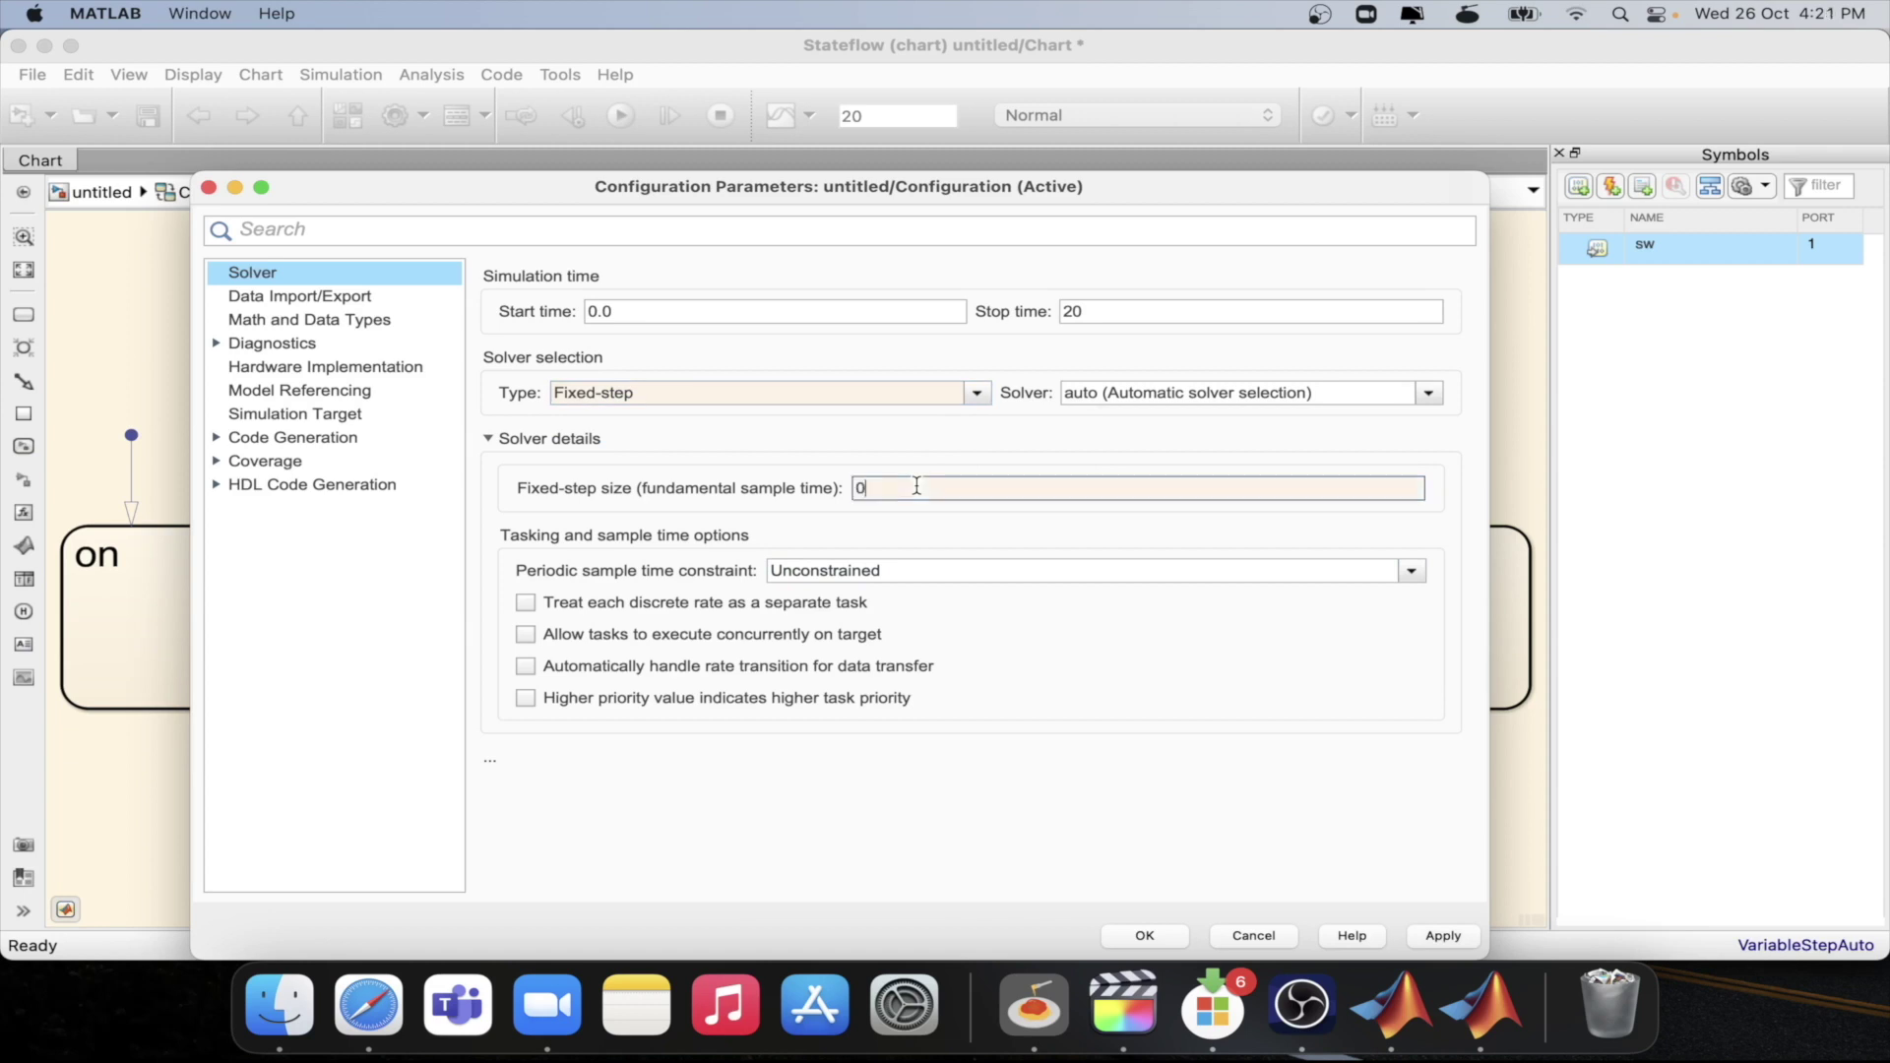
text(.2)
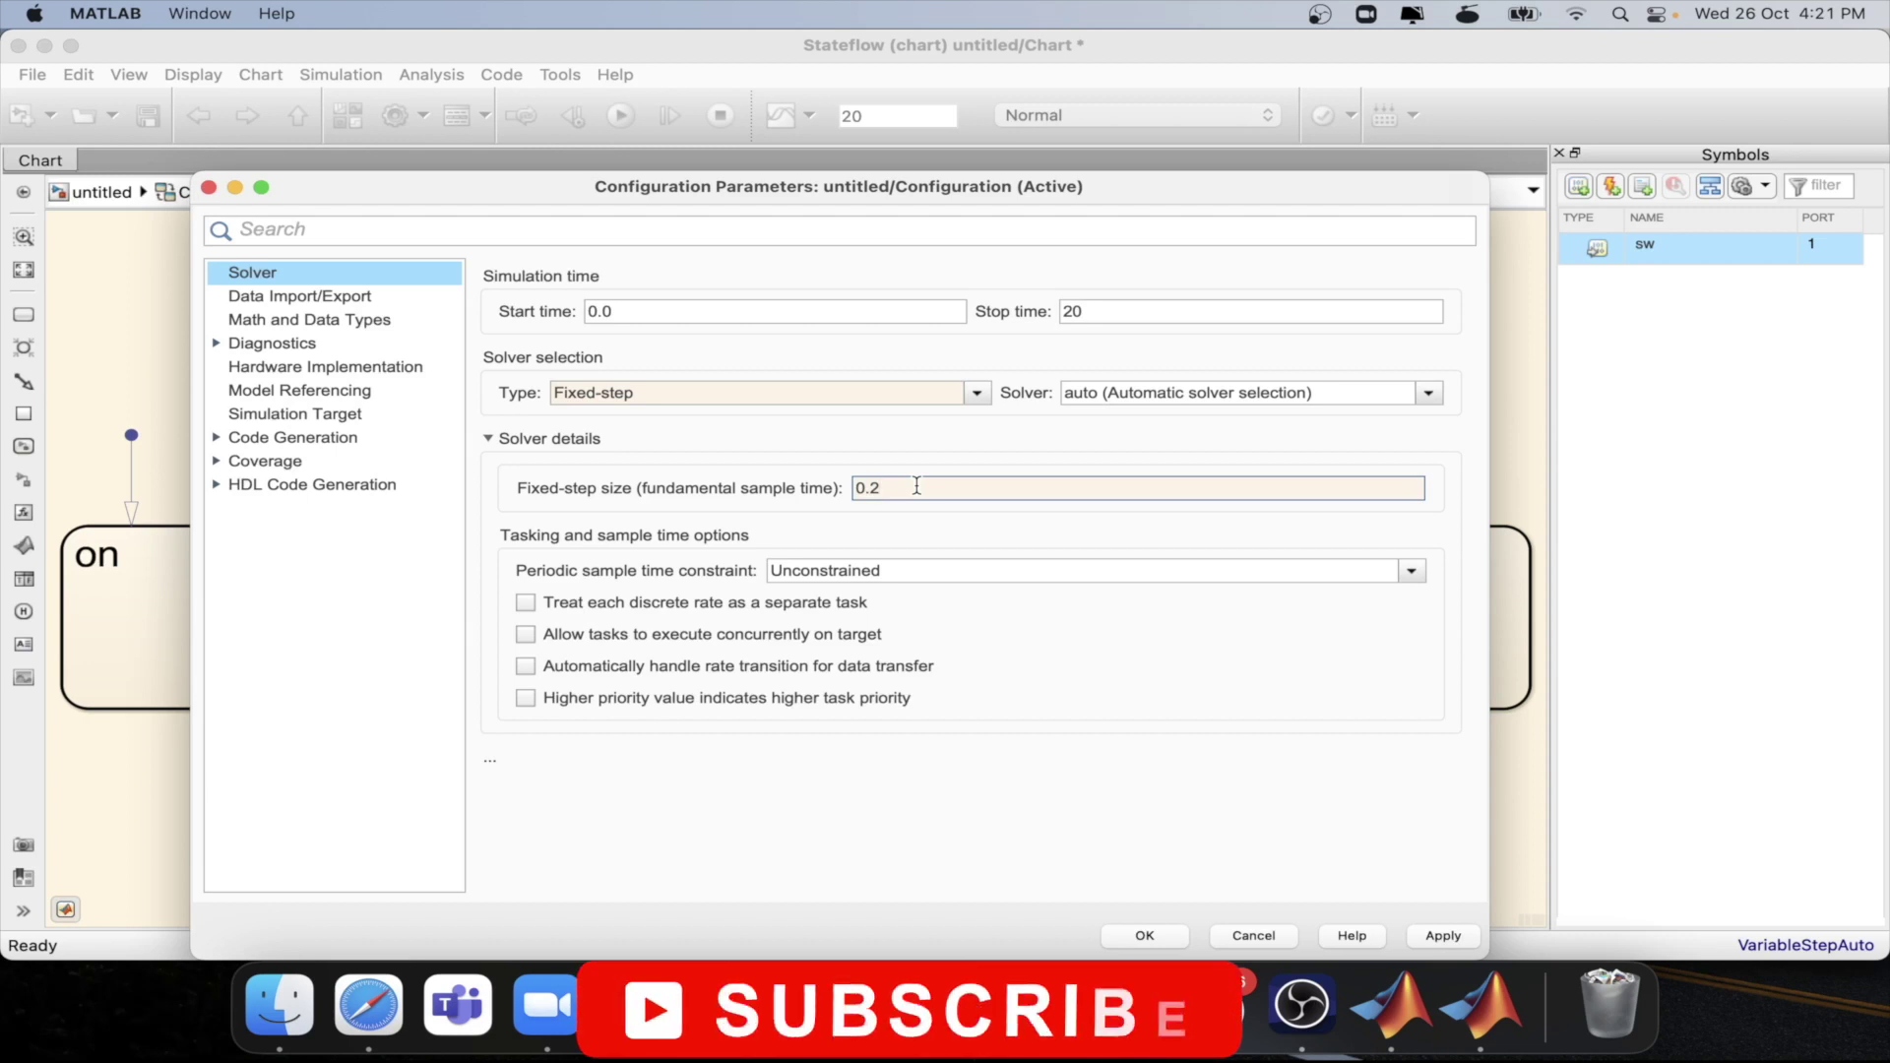
click(1139, 937)
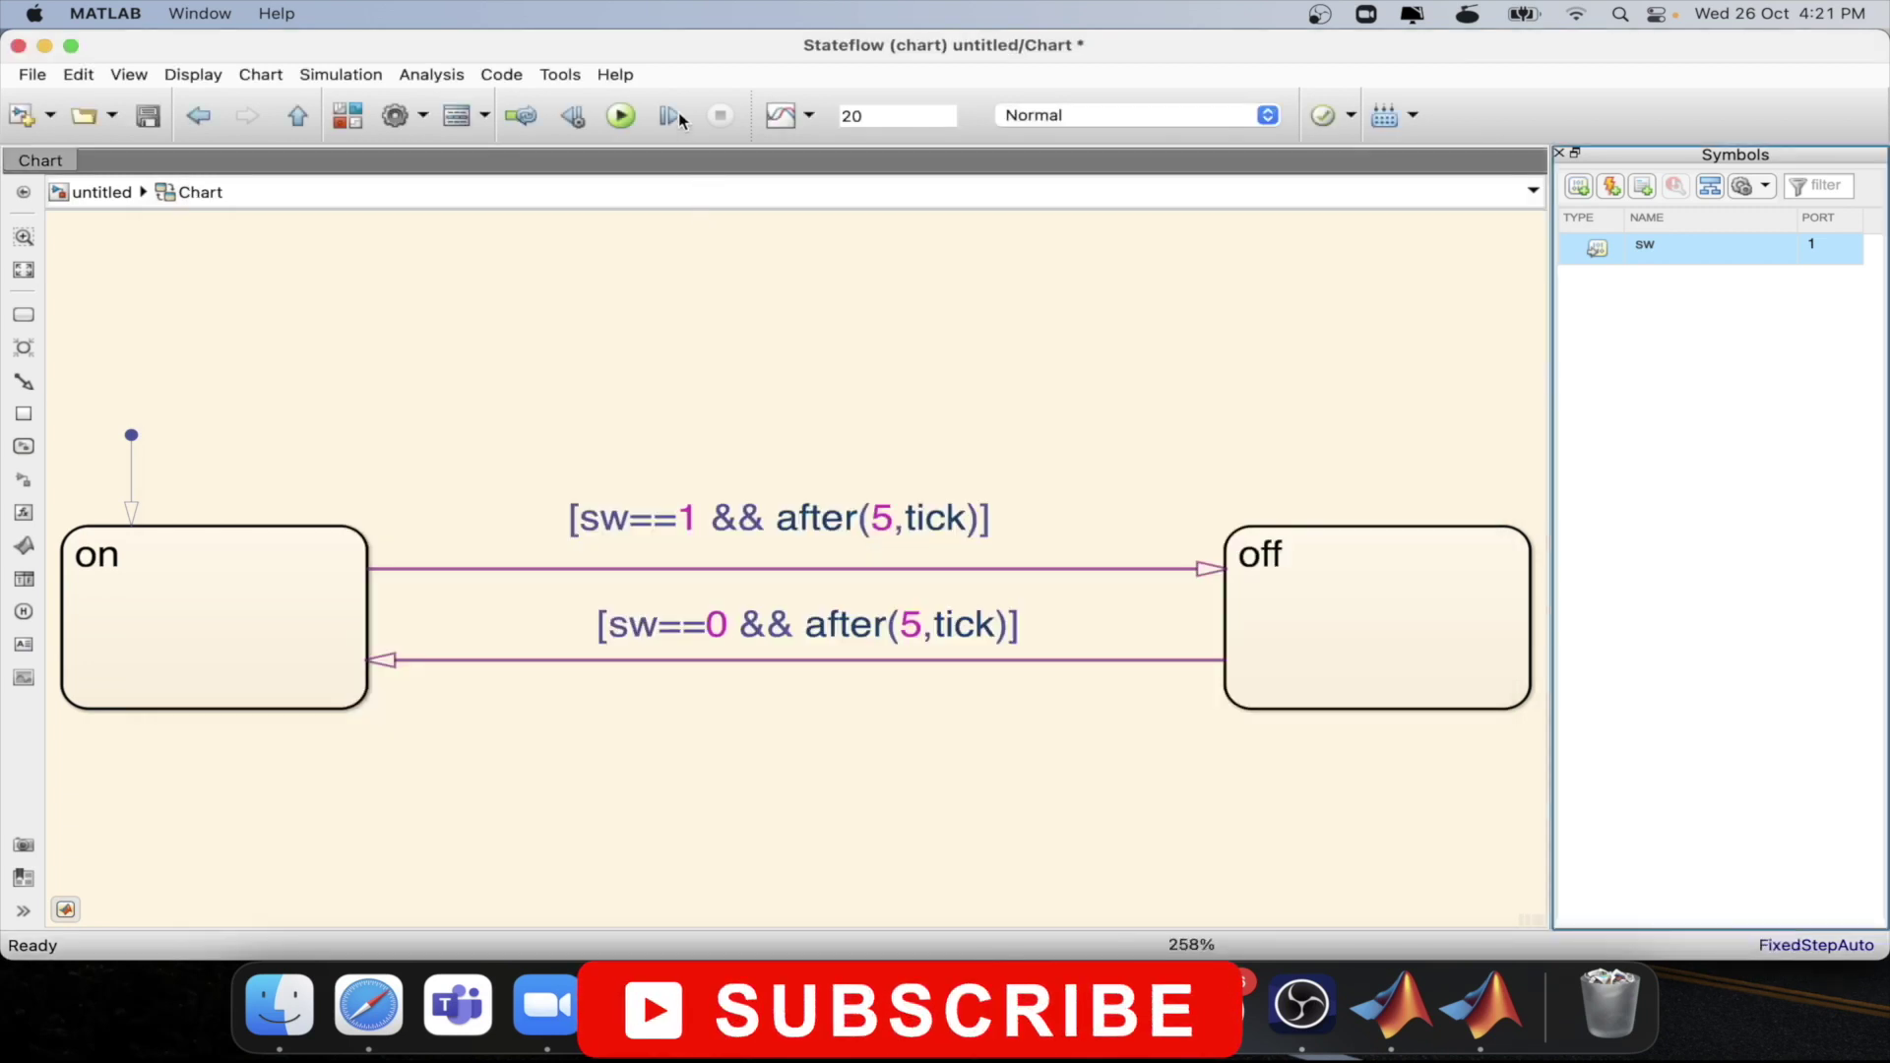
- Start the simulation and step to T=0.400 in 0.2 increments
click(671, 116)
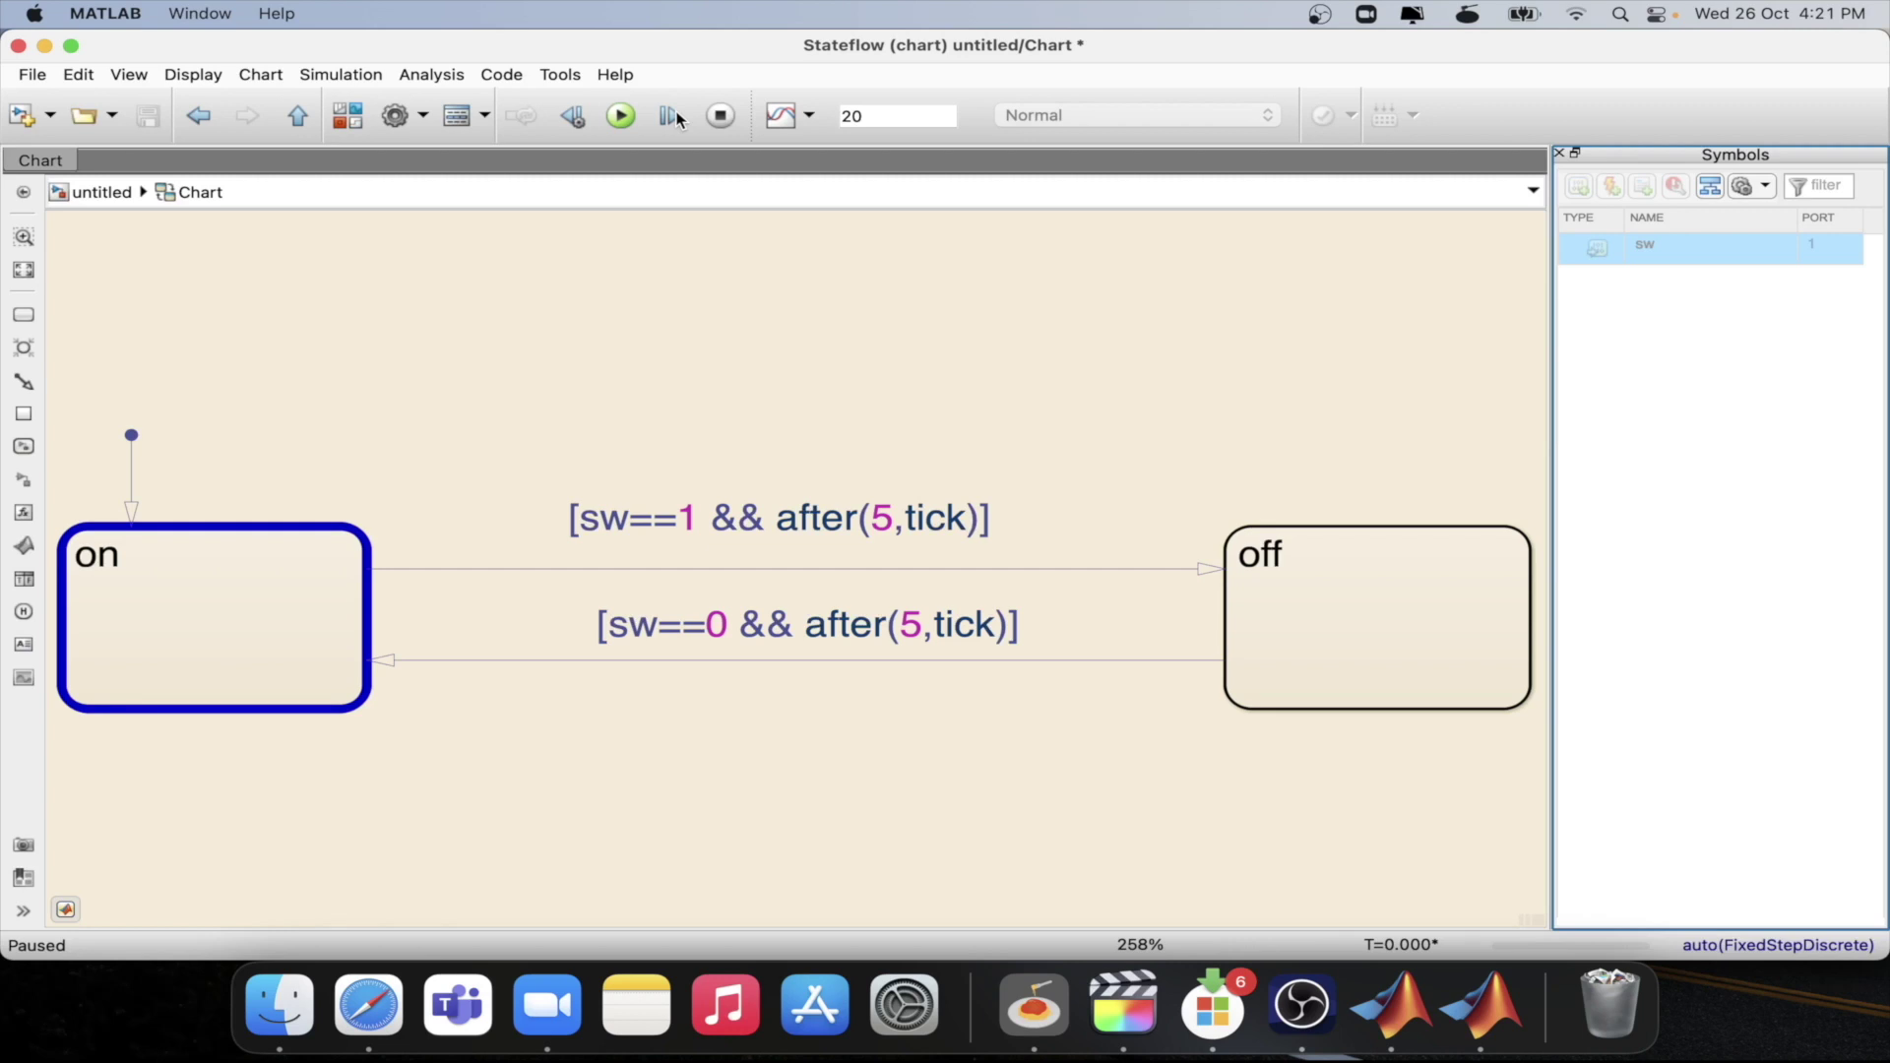
click(676, 116)
click(676, 117)
- Set the Constant to 1, reopen the on/off chart and restart paused at T=0
click(297, 116)
click(525, 539)
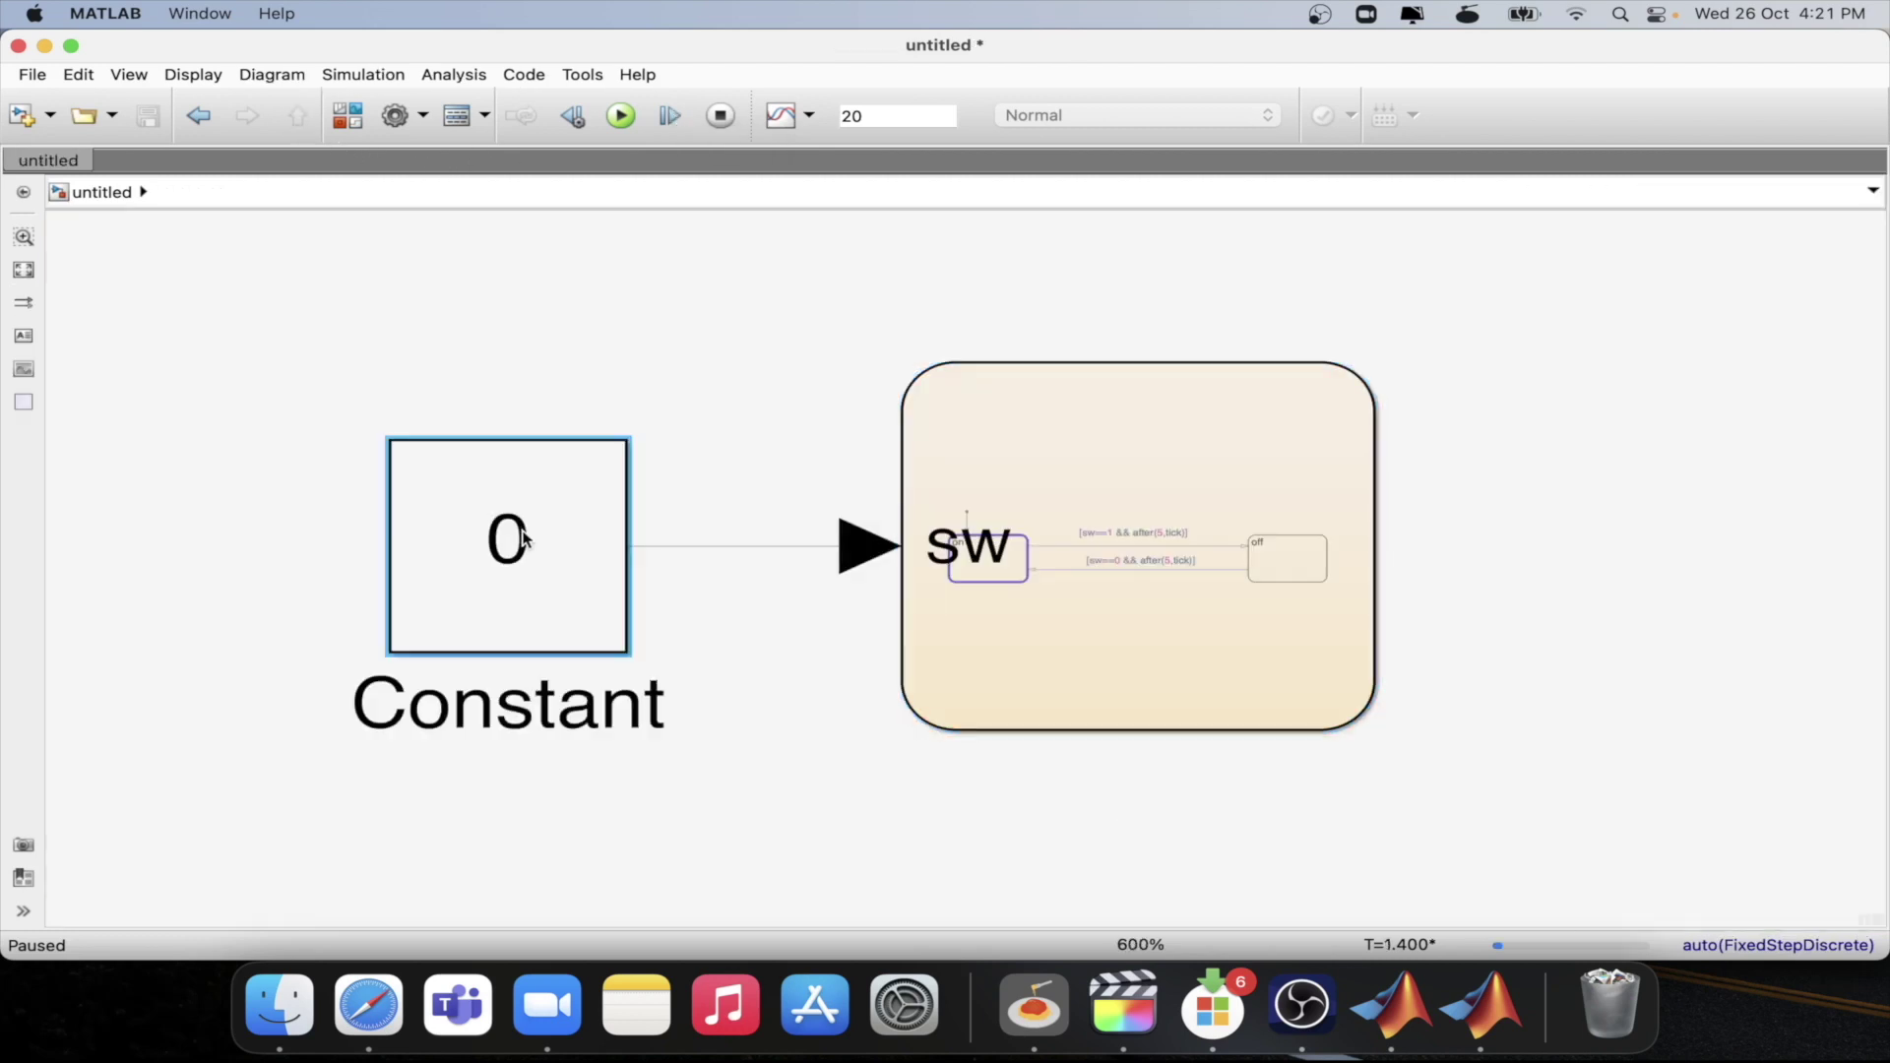
double_click(525, 539)
text(1)
key(Return)
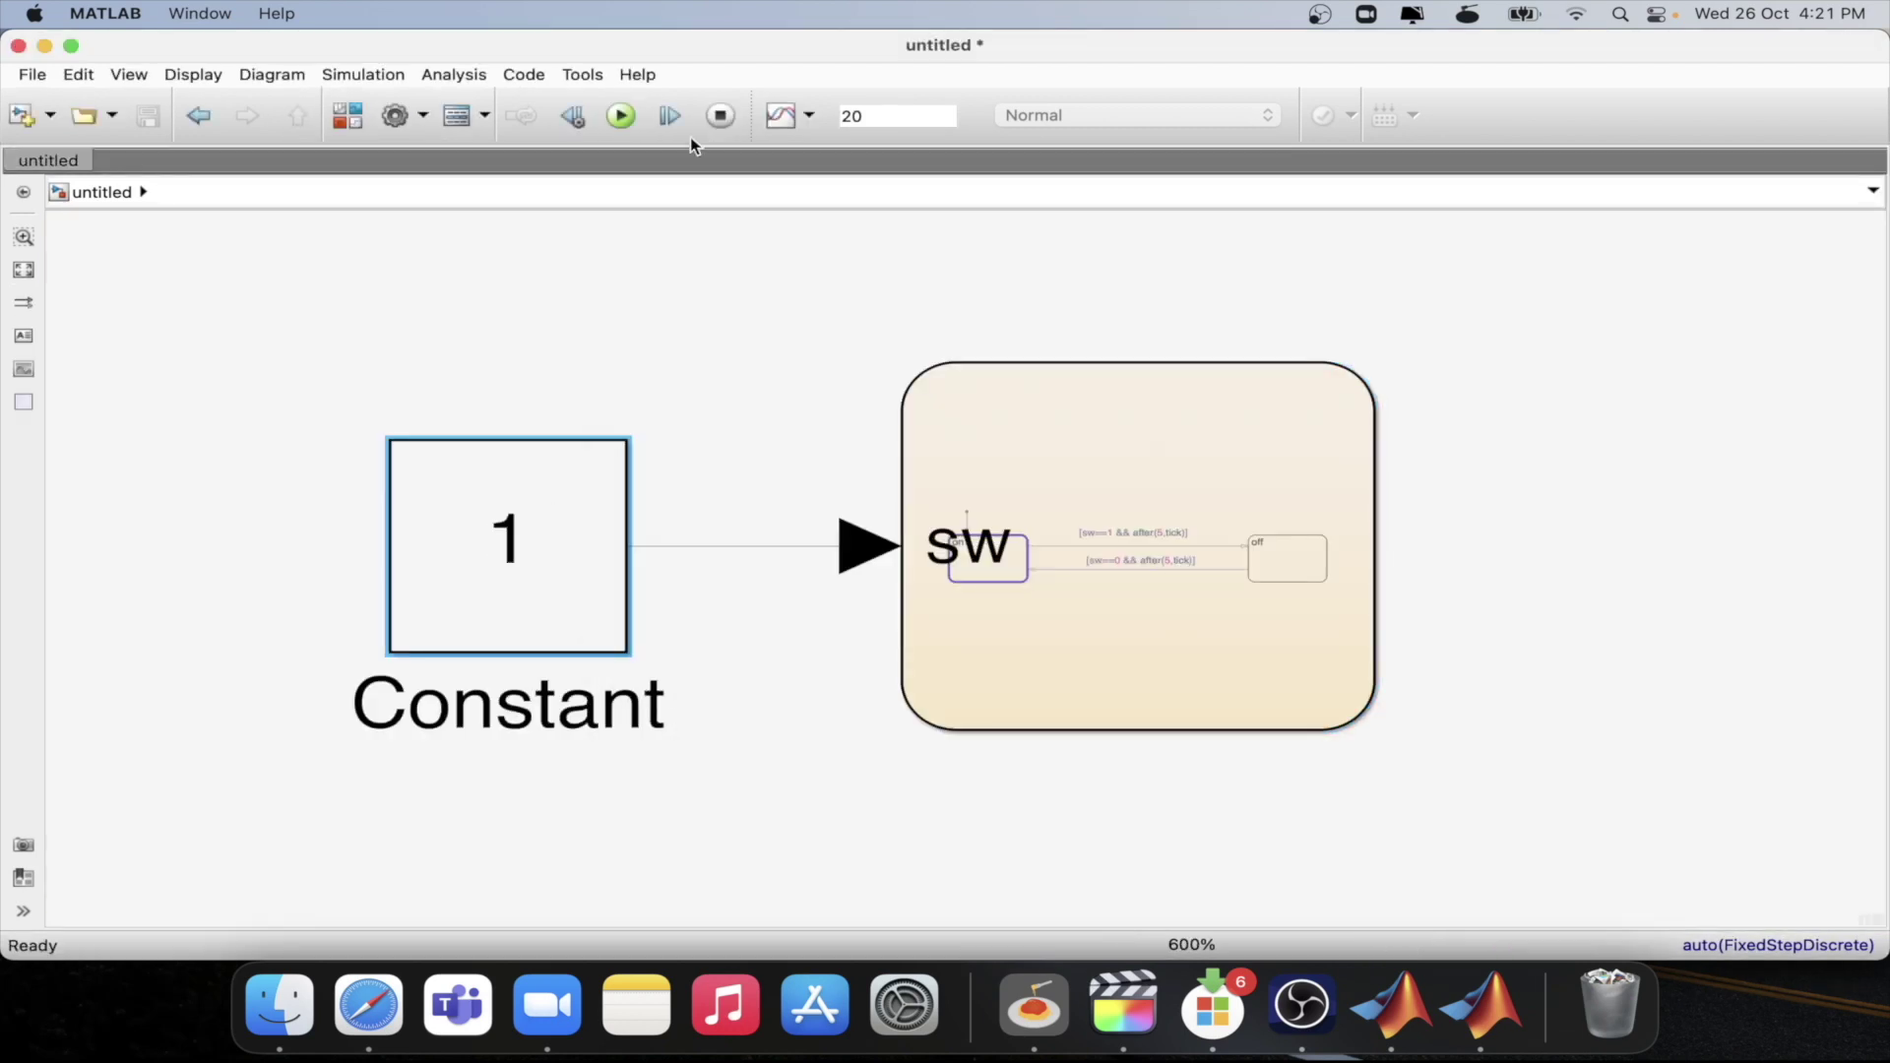
click(1047, 515)
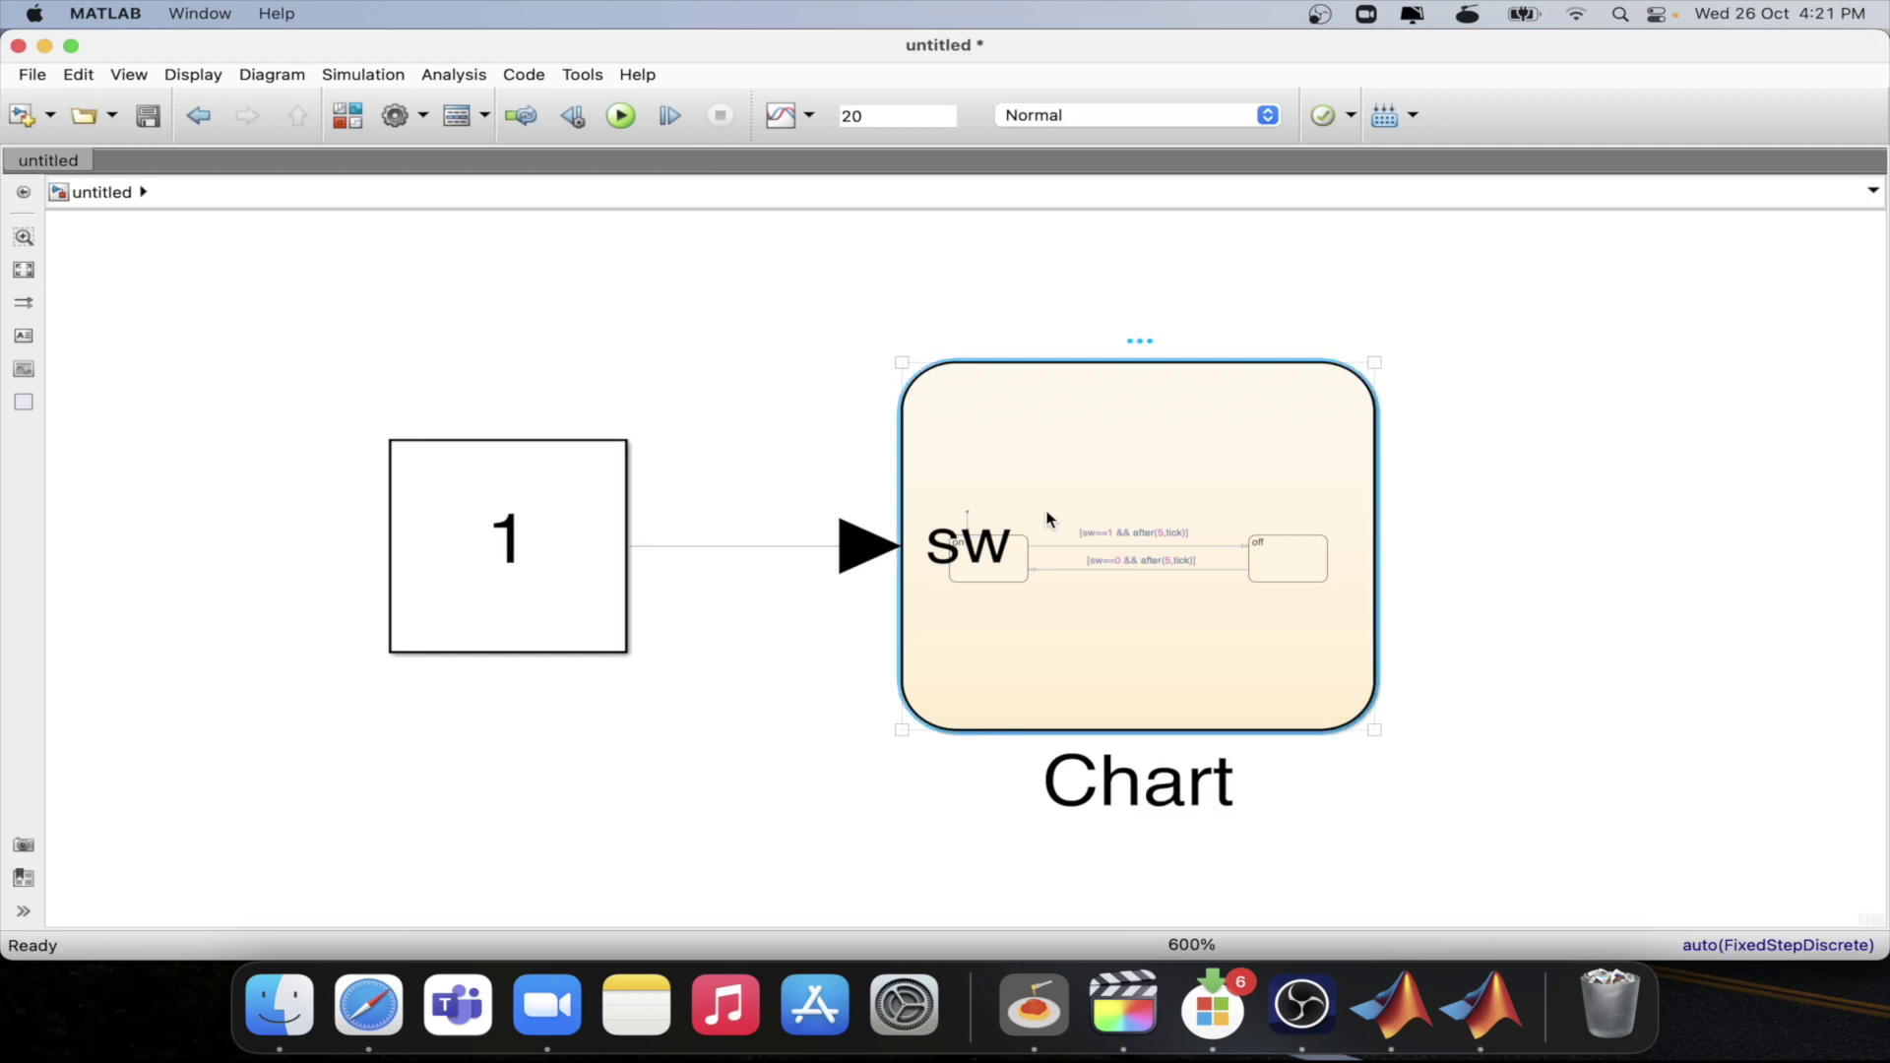
double_click(1020, 407)
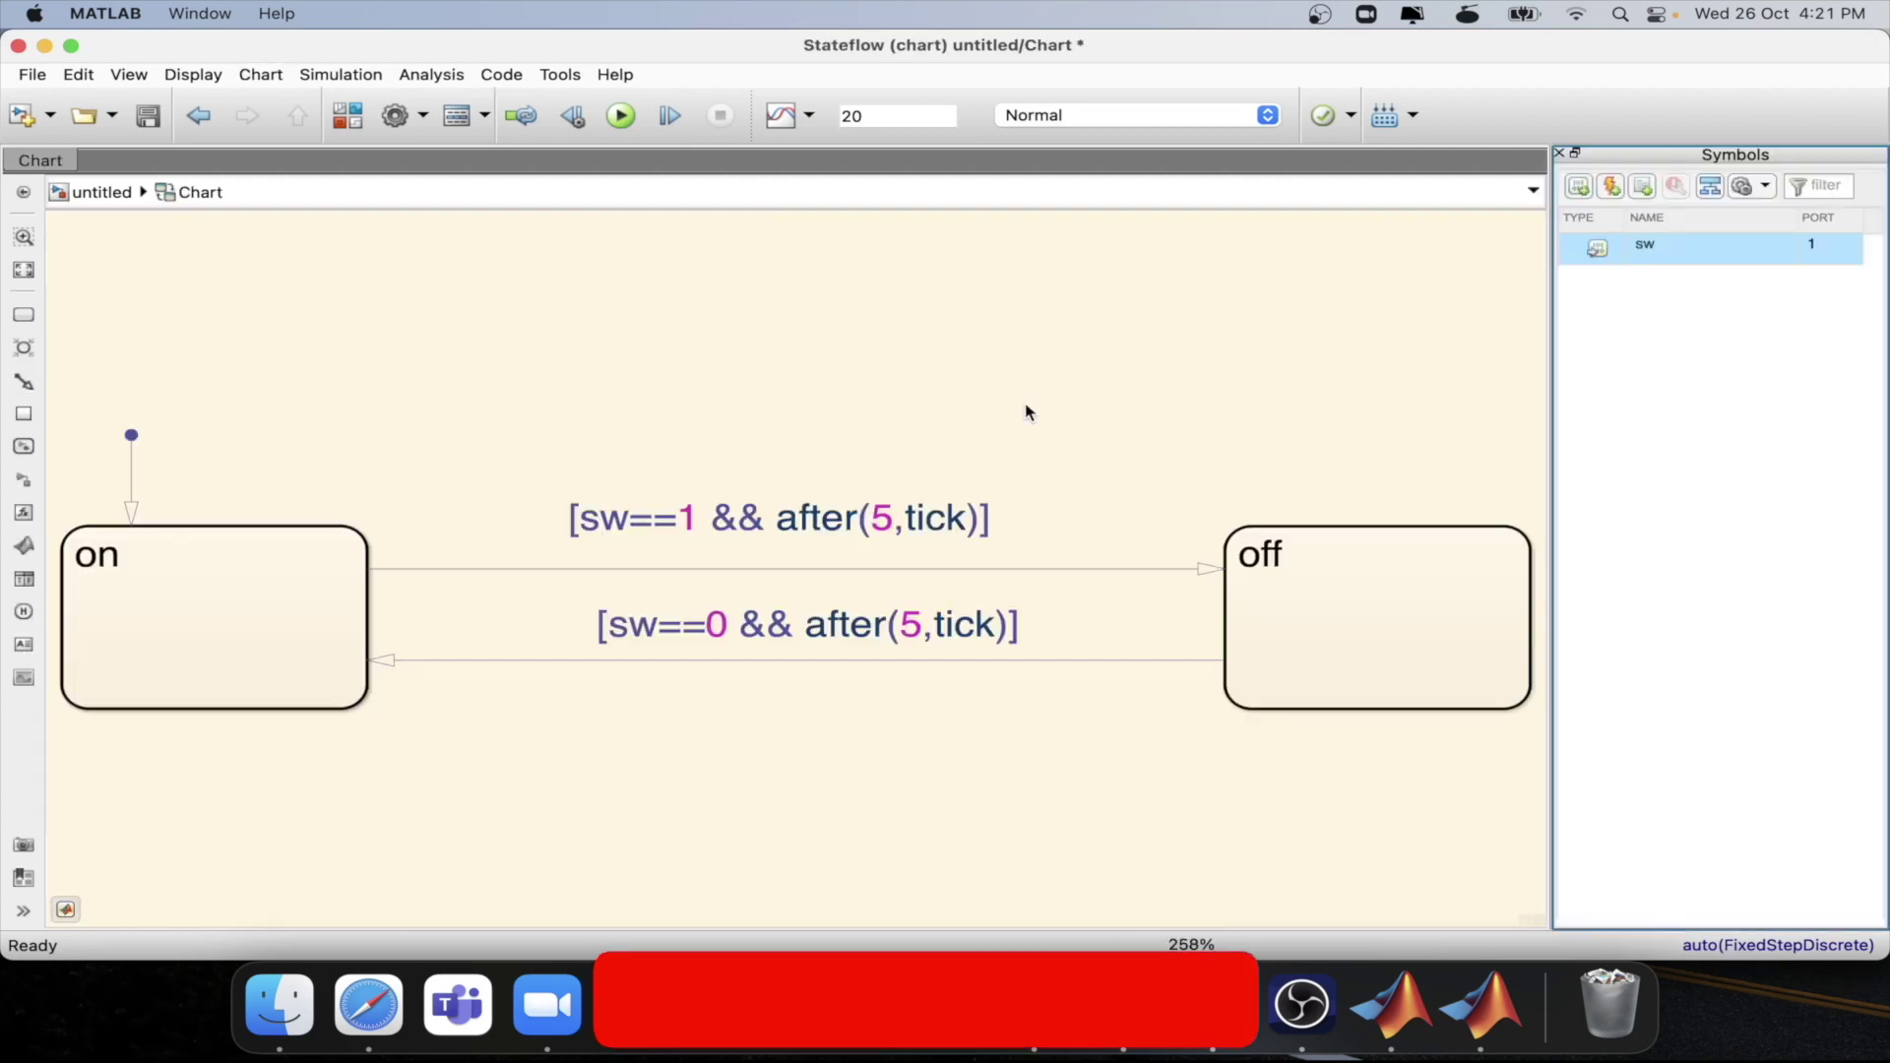
click(668, 117)
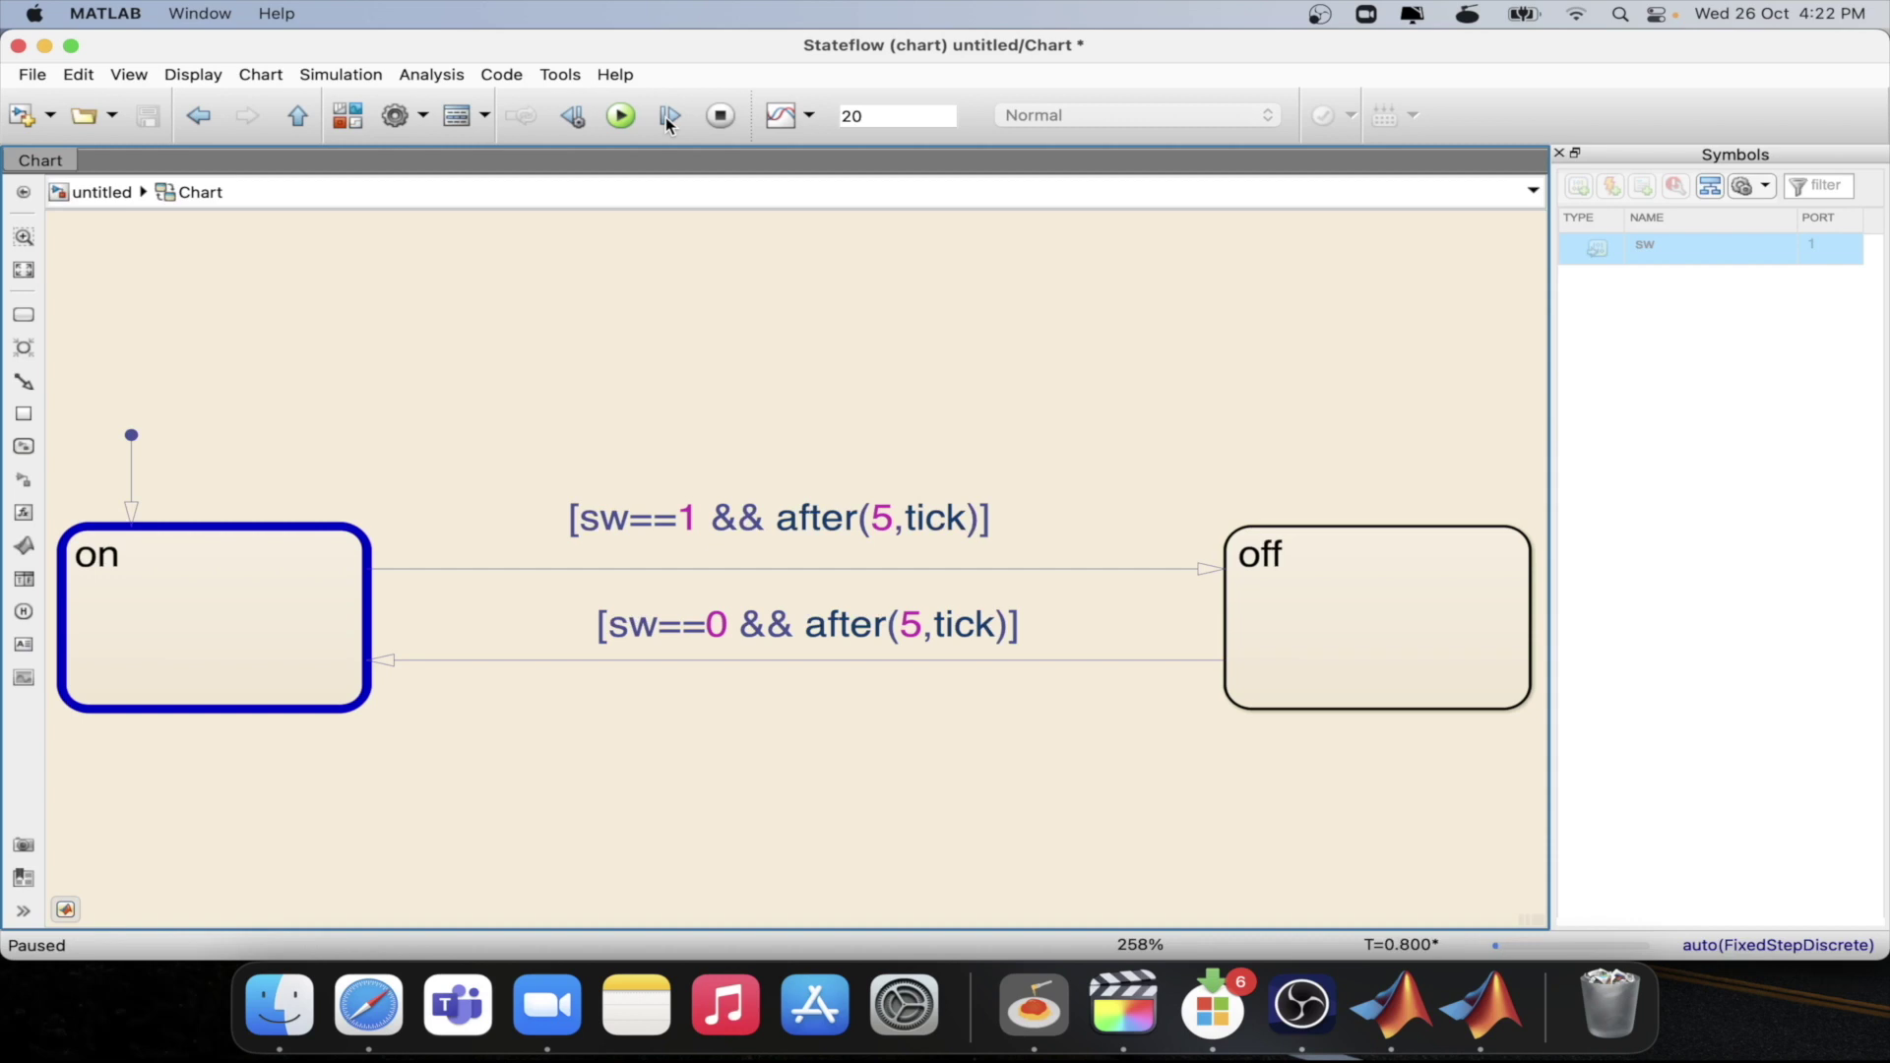
- Step until off becomes active at T=1.000, then review the Fixed-step 0.2 configuration
click(666, 116)
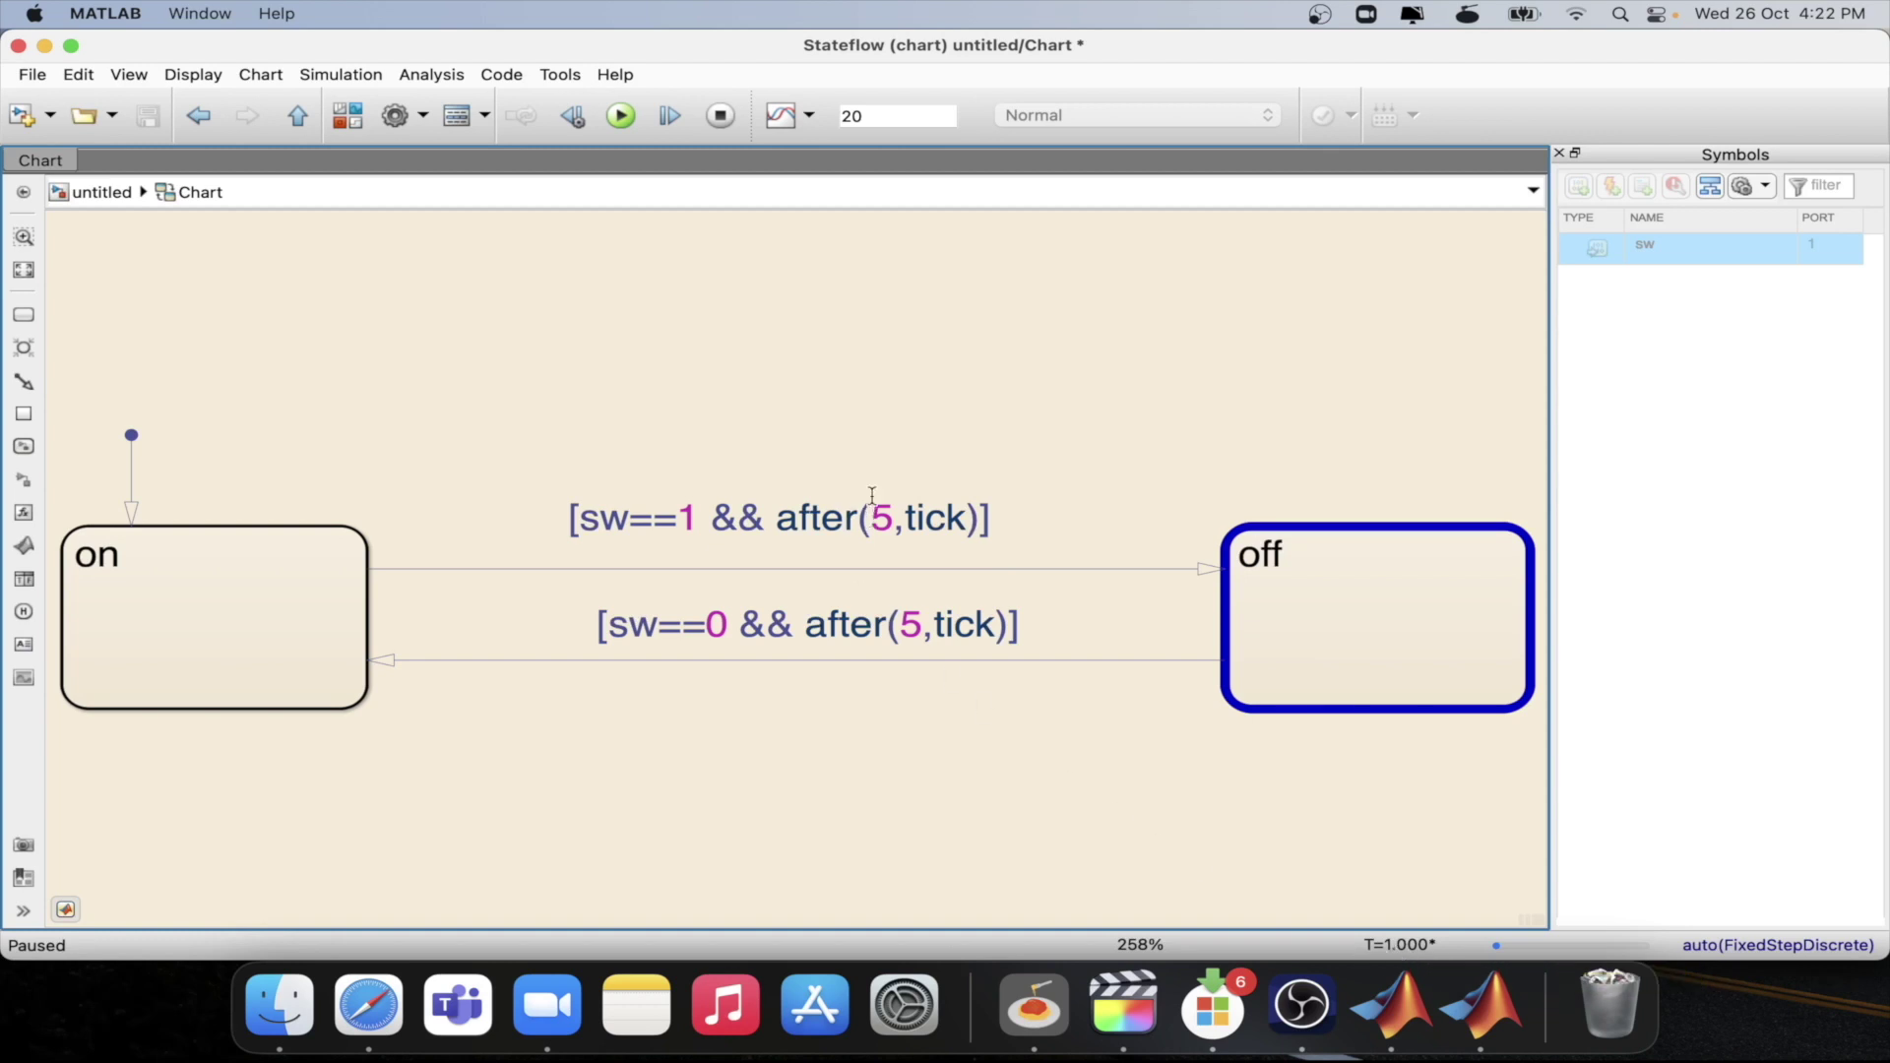
click(395, 115)
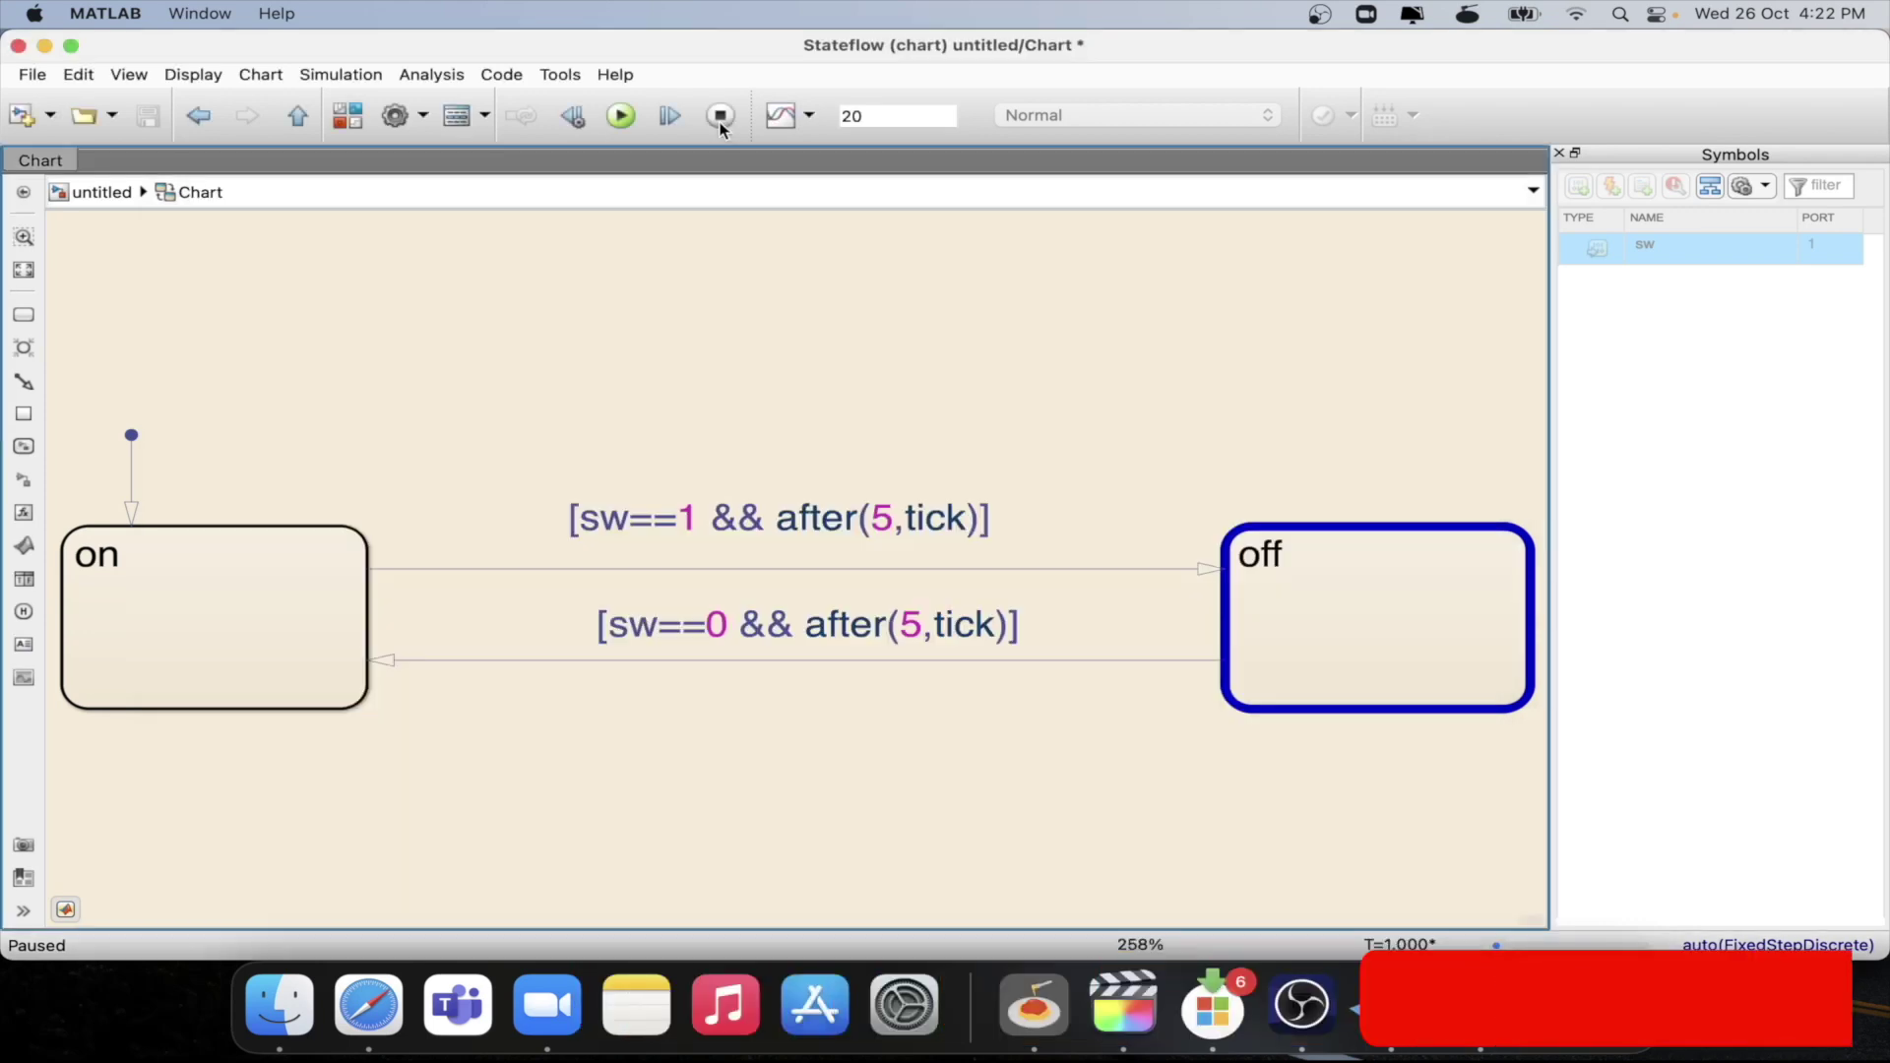
- Stop the simulation and change the Fixed-step size from 0.2 to 0.4
click(721, 118)
click(392, 115)
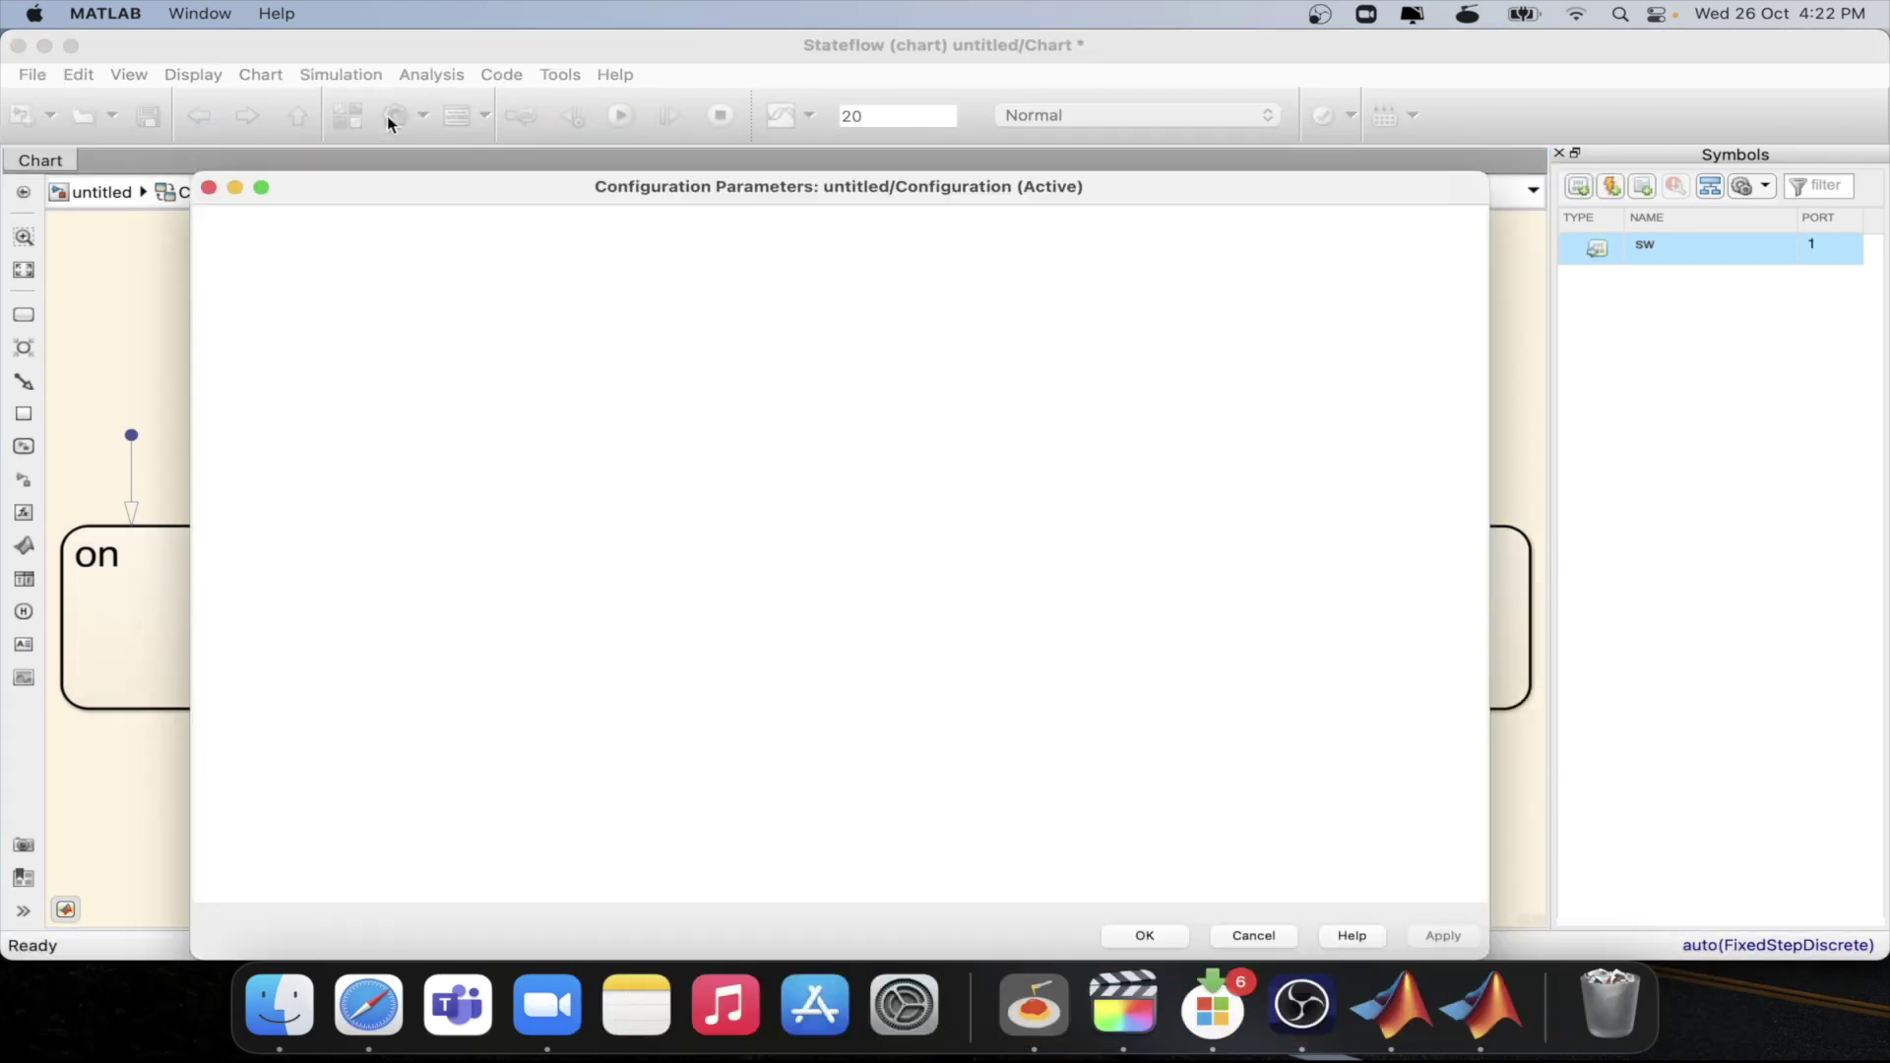
double_click(912, 489)
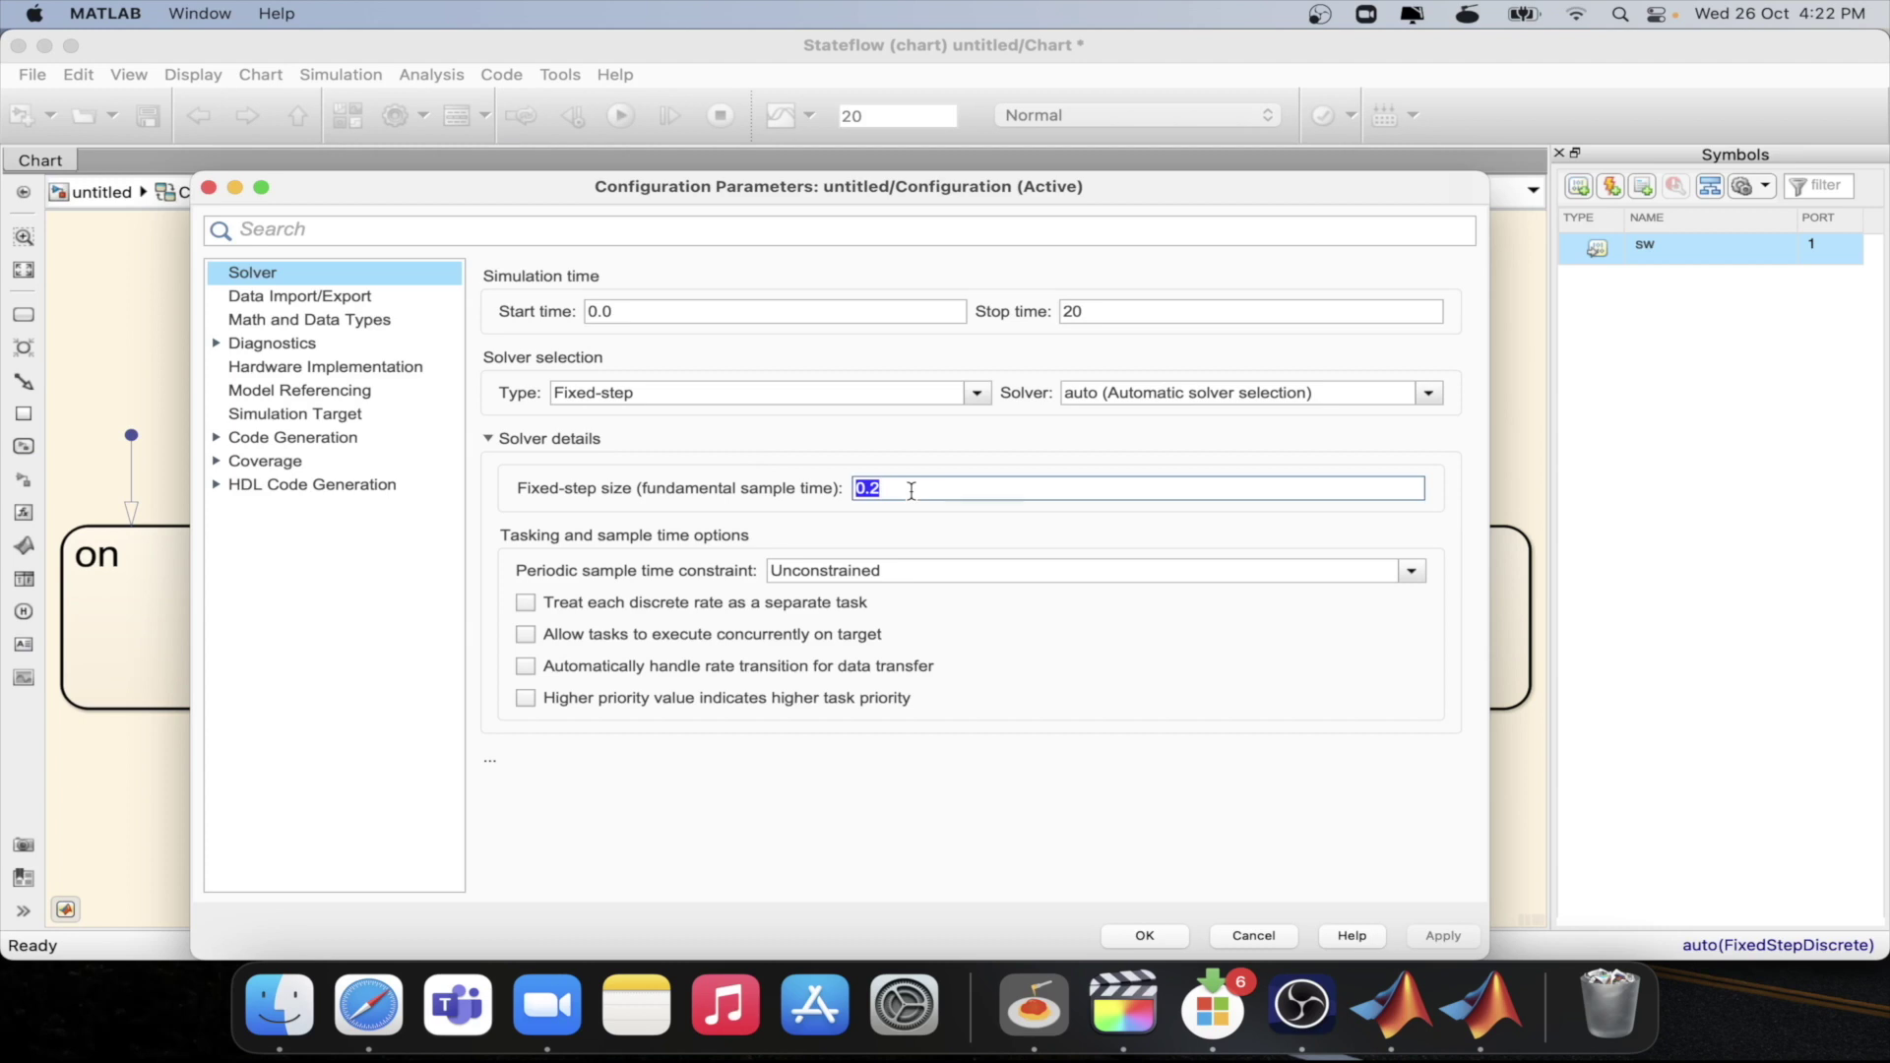
text(0)
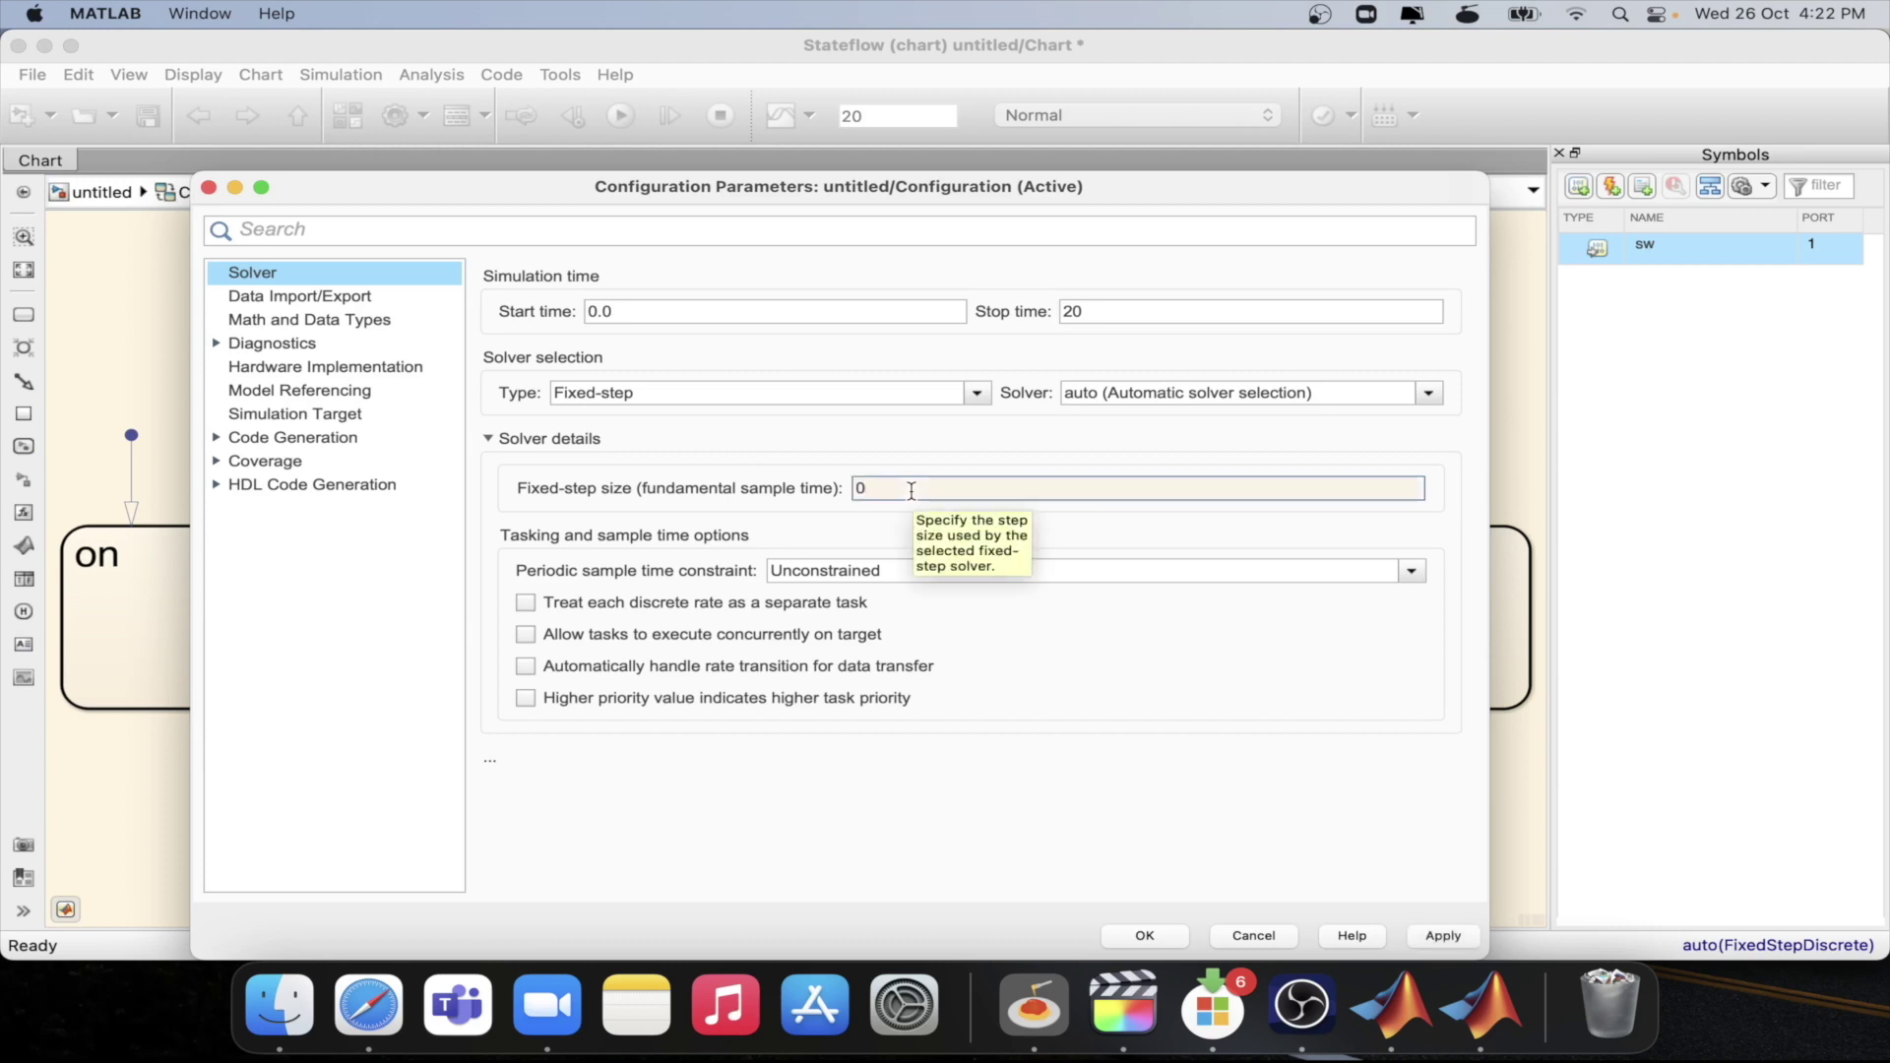
text(.4)
key(Return)
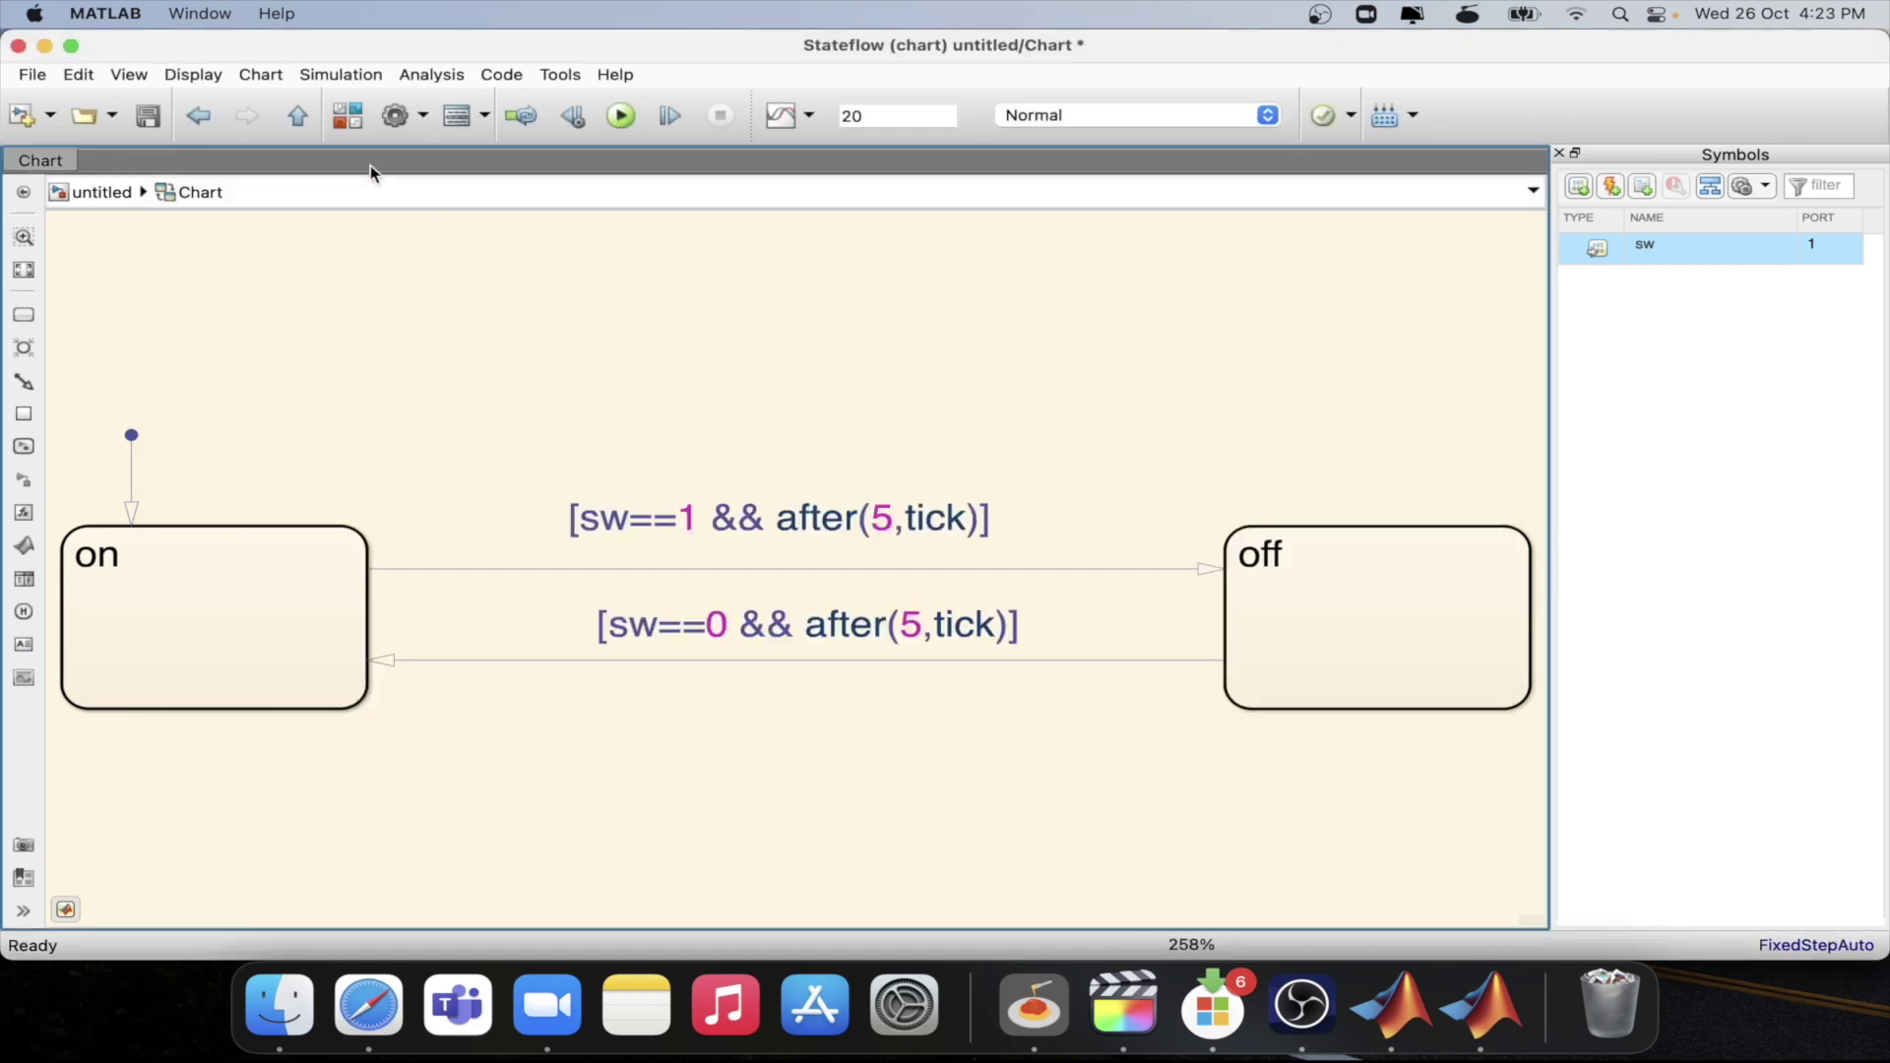
- Return to the top-level model and reopen the on/off Chart
click(299, 125)
click(567, 543)
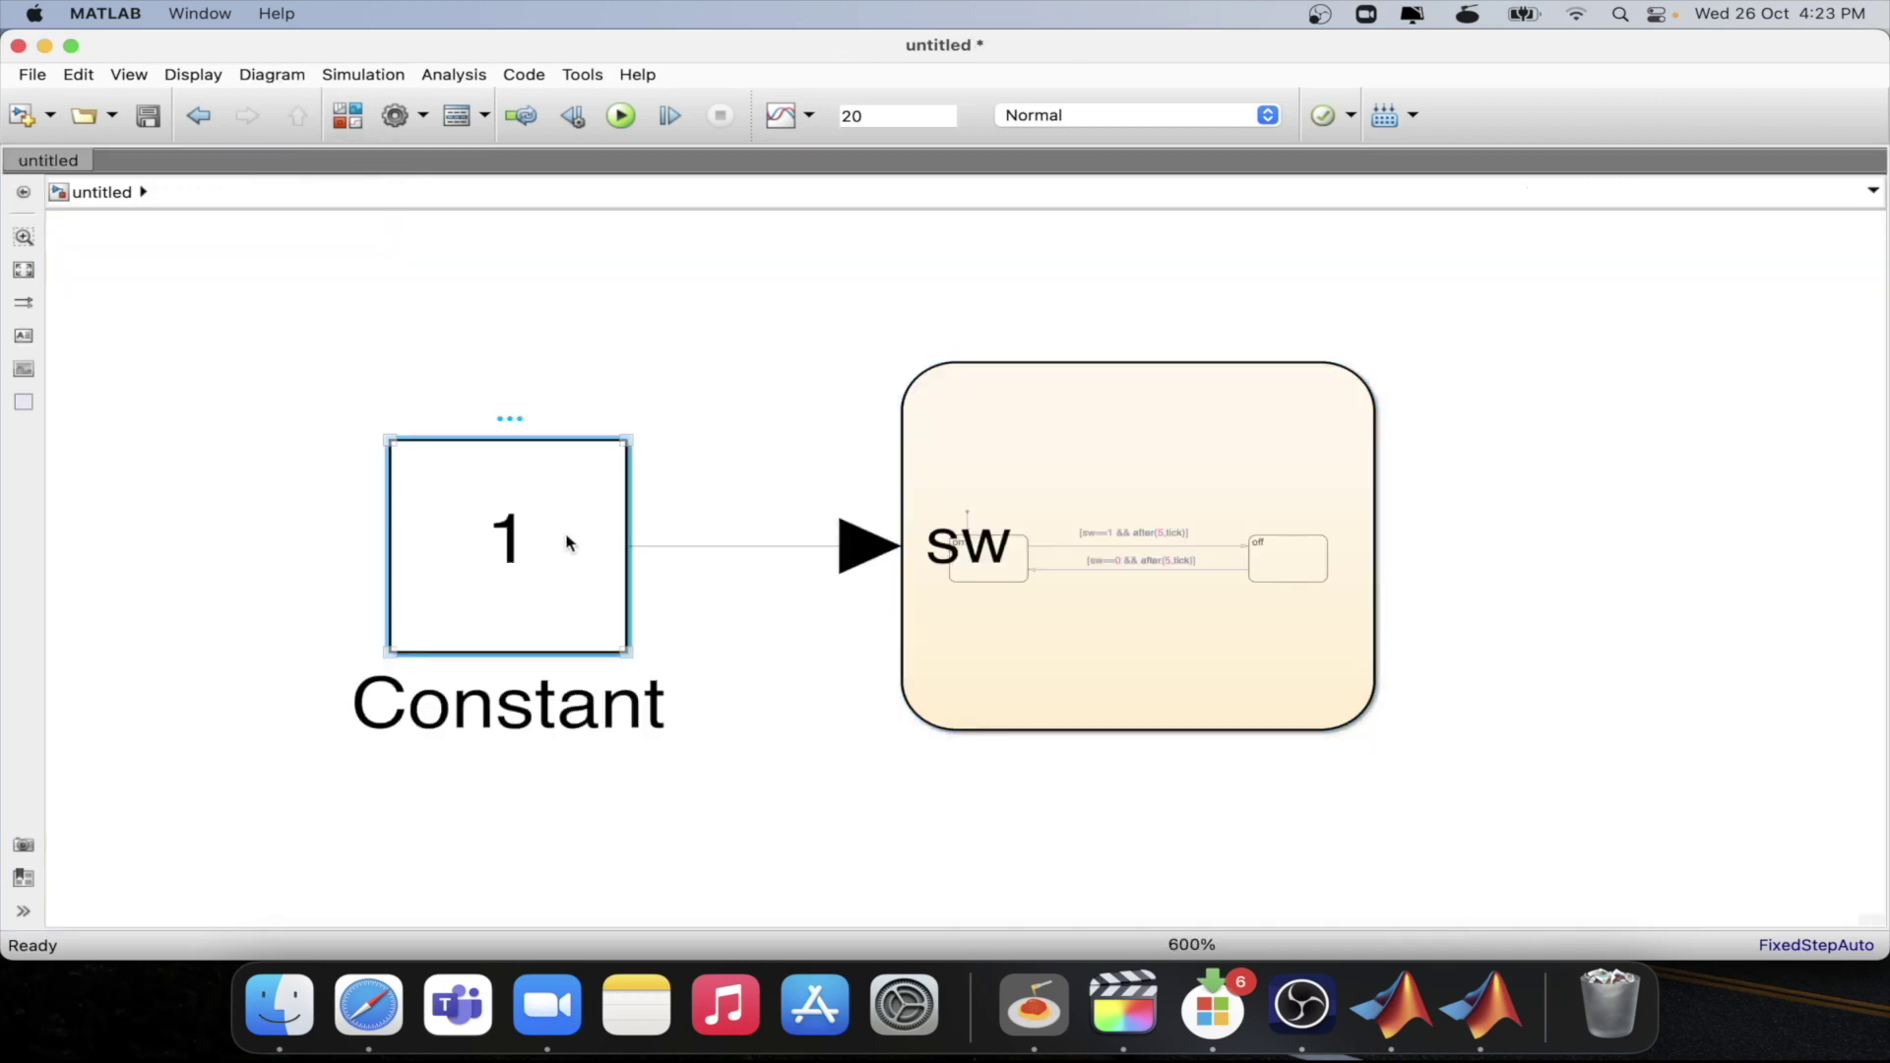
click(1148, 531)
double_click(1135, 503)
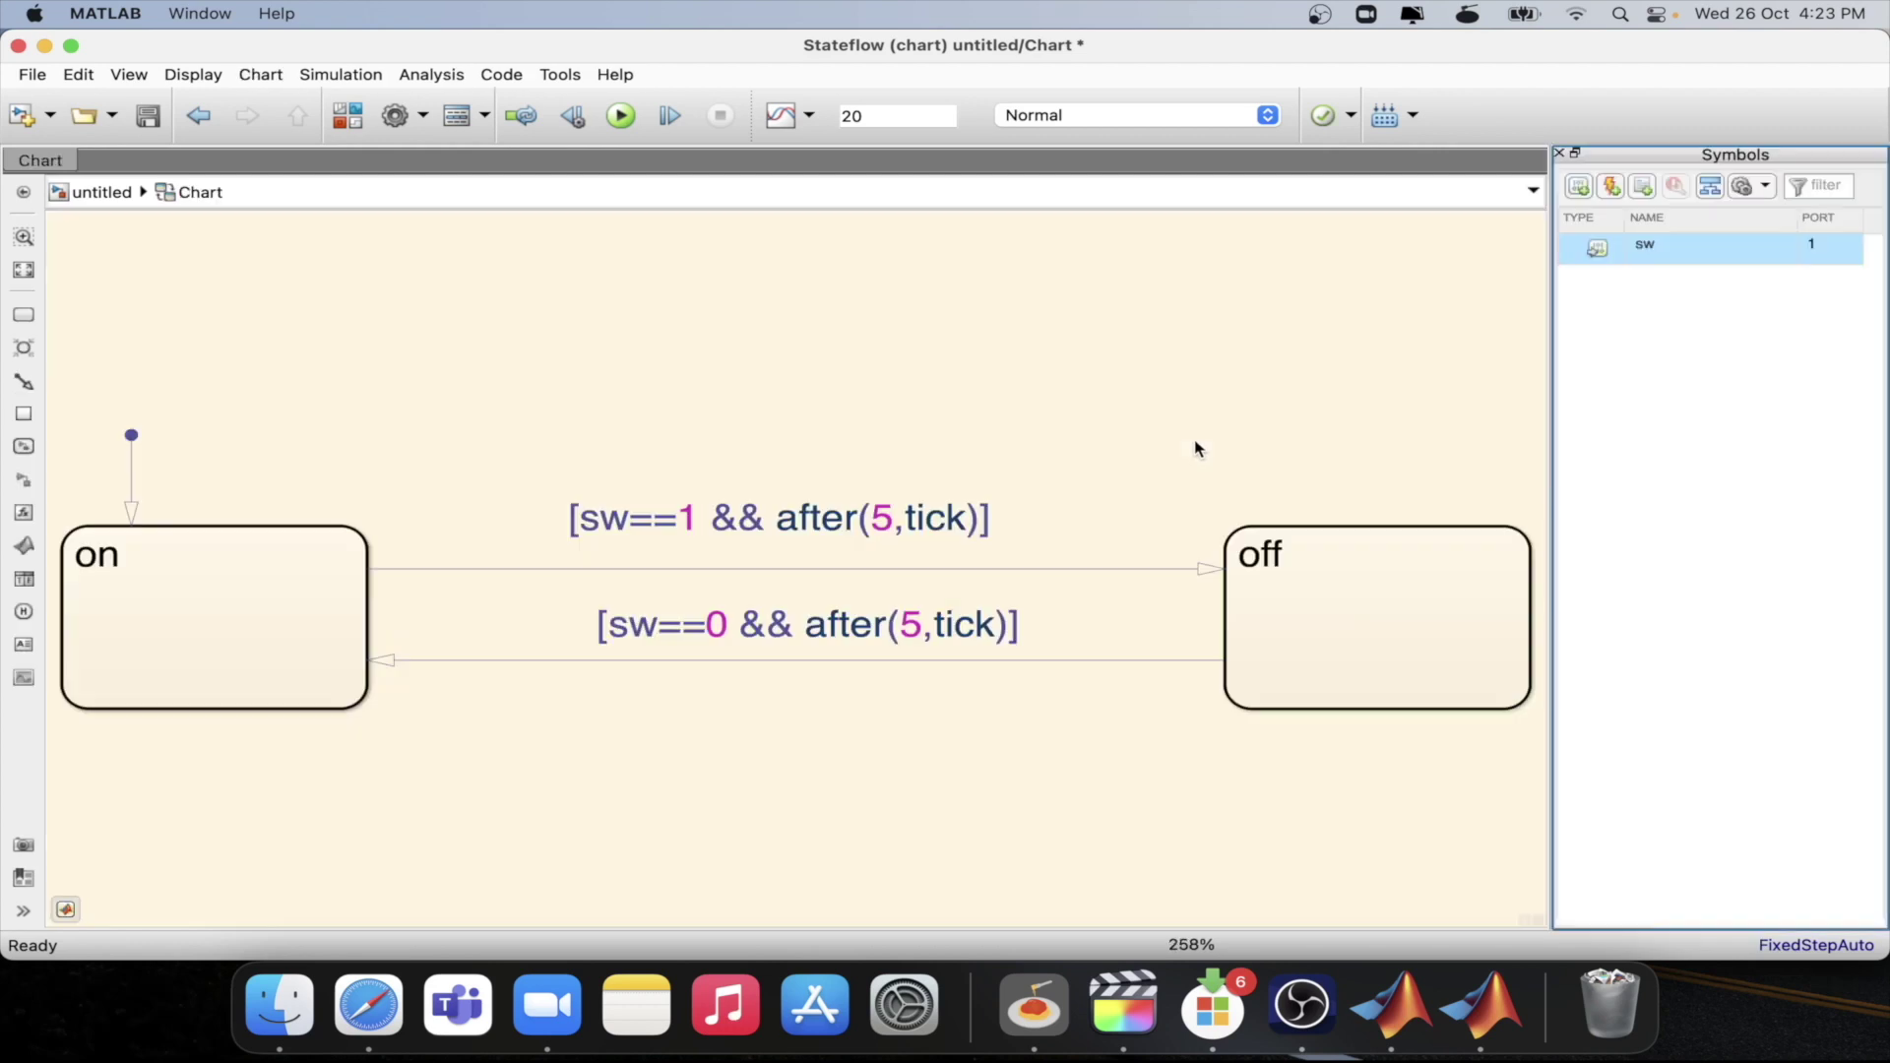
double_click(1196, 449)
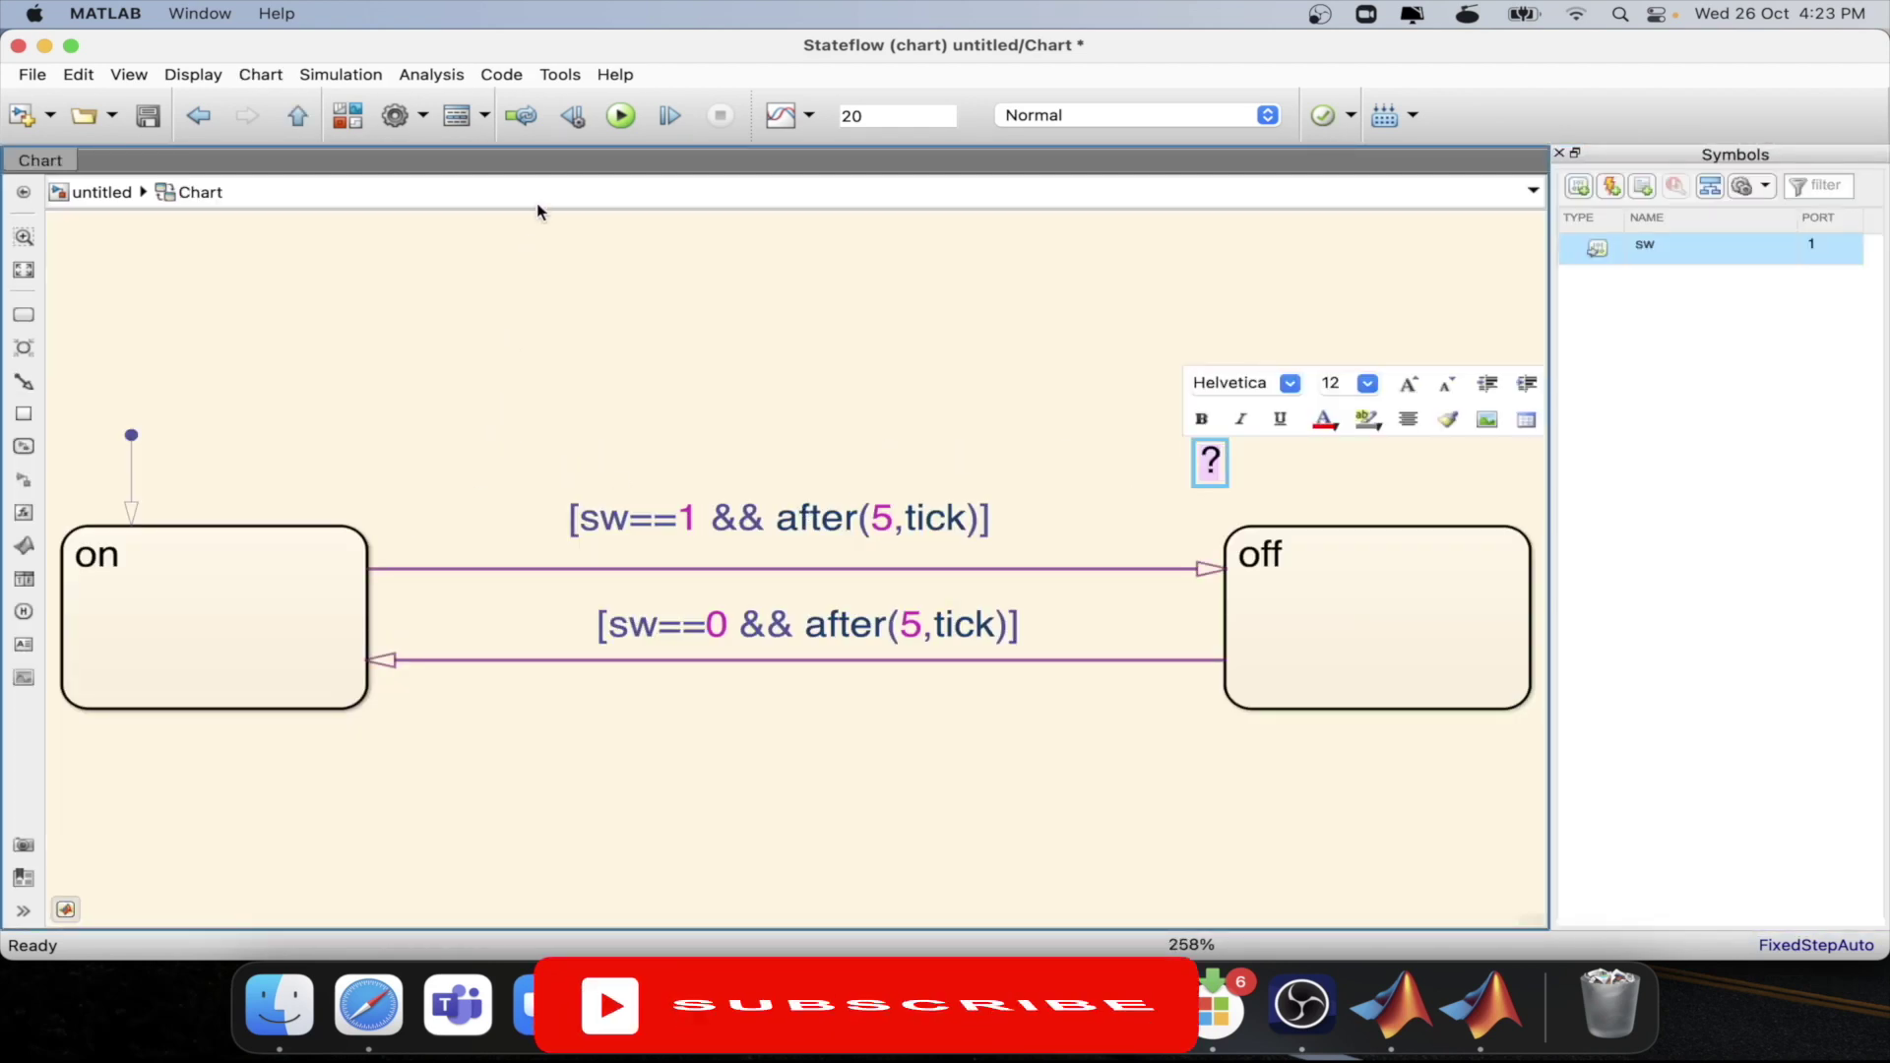
- Step the simulation through T=0.800, 1.200, 1.600 until off becomes active at T=2.000
click(670, 118)
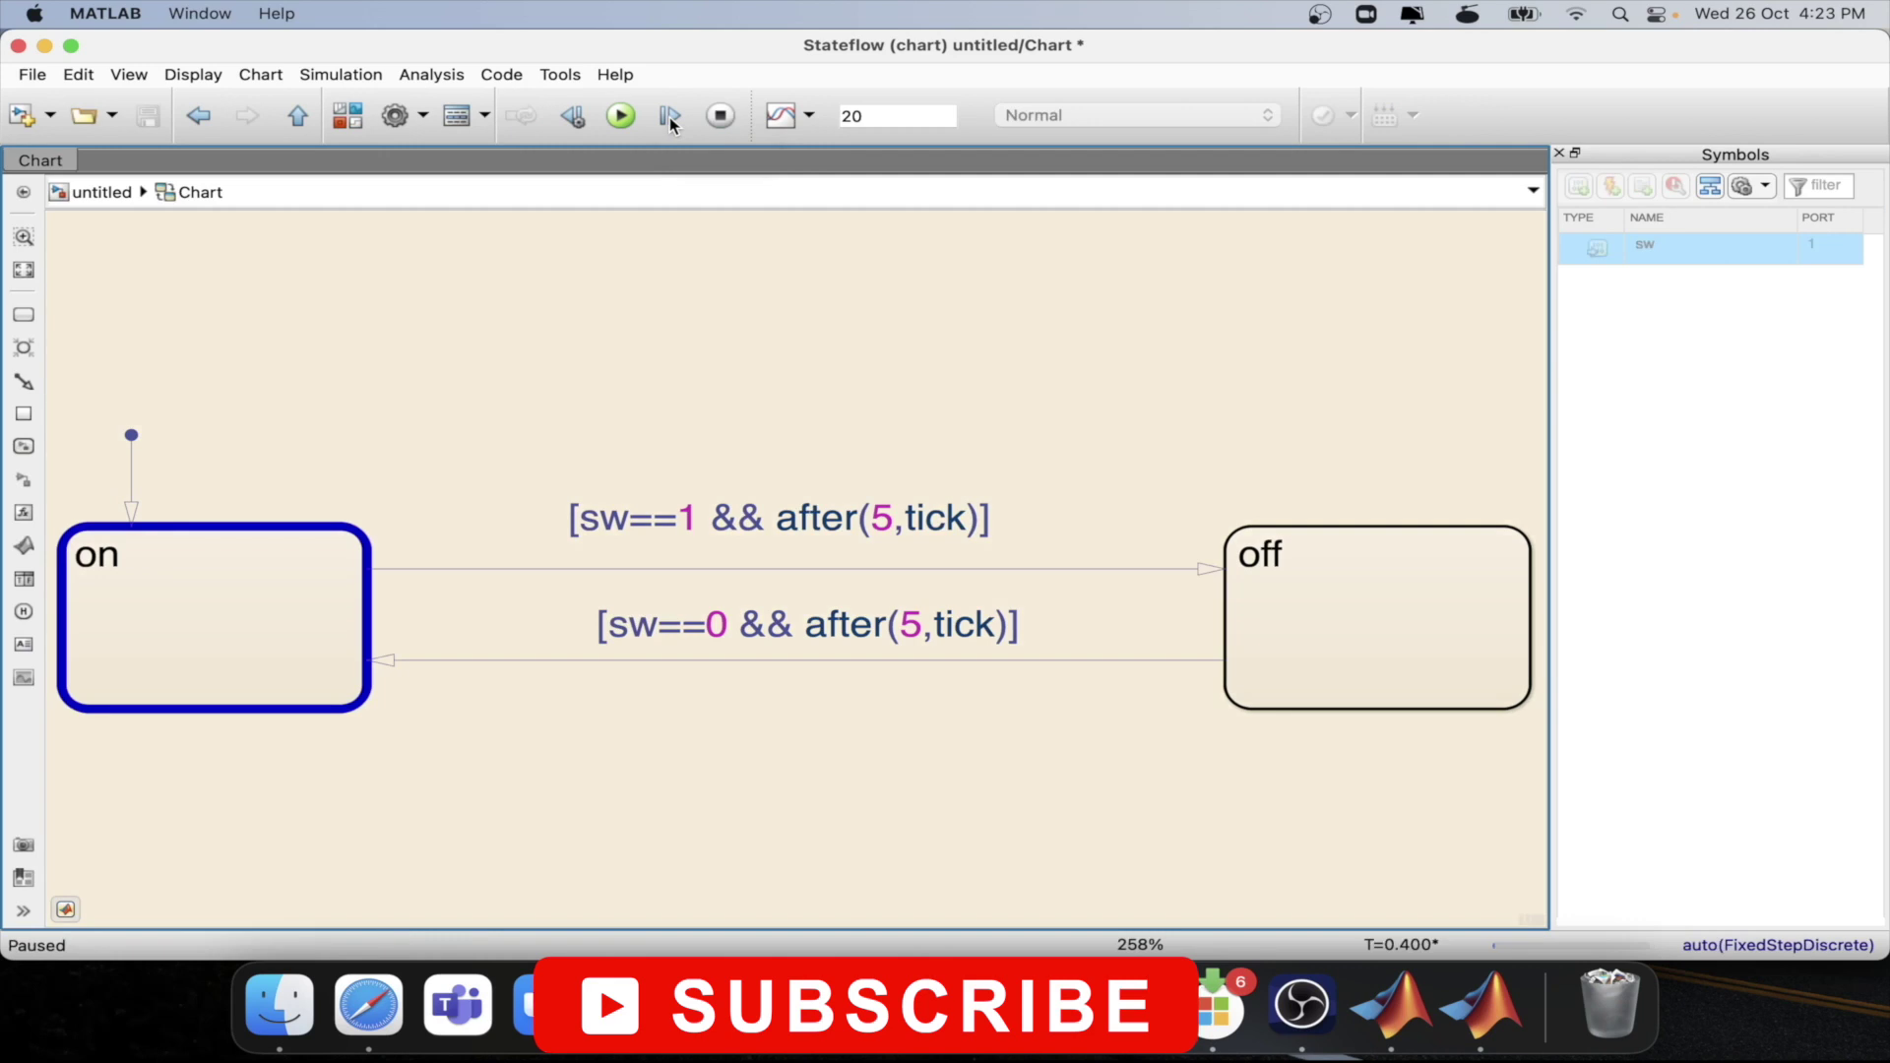
click(671, 118)
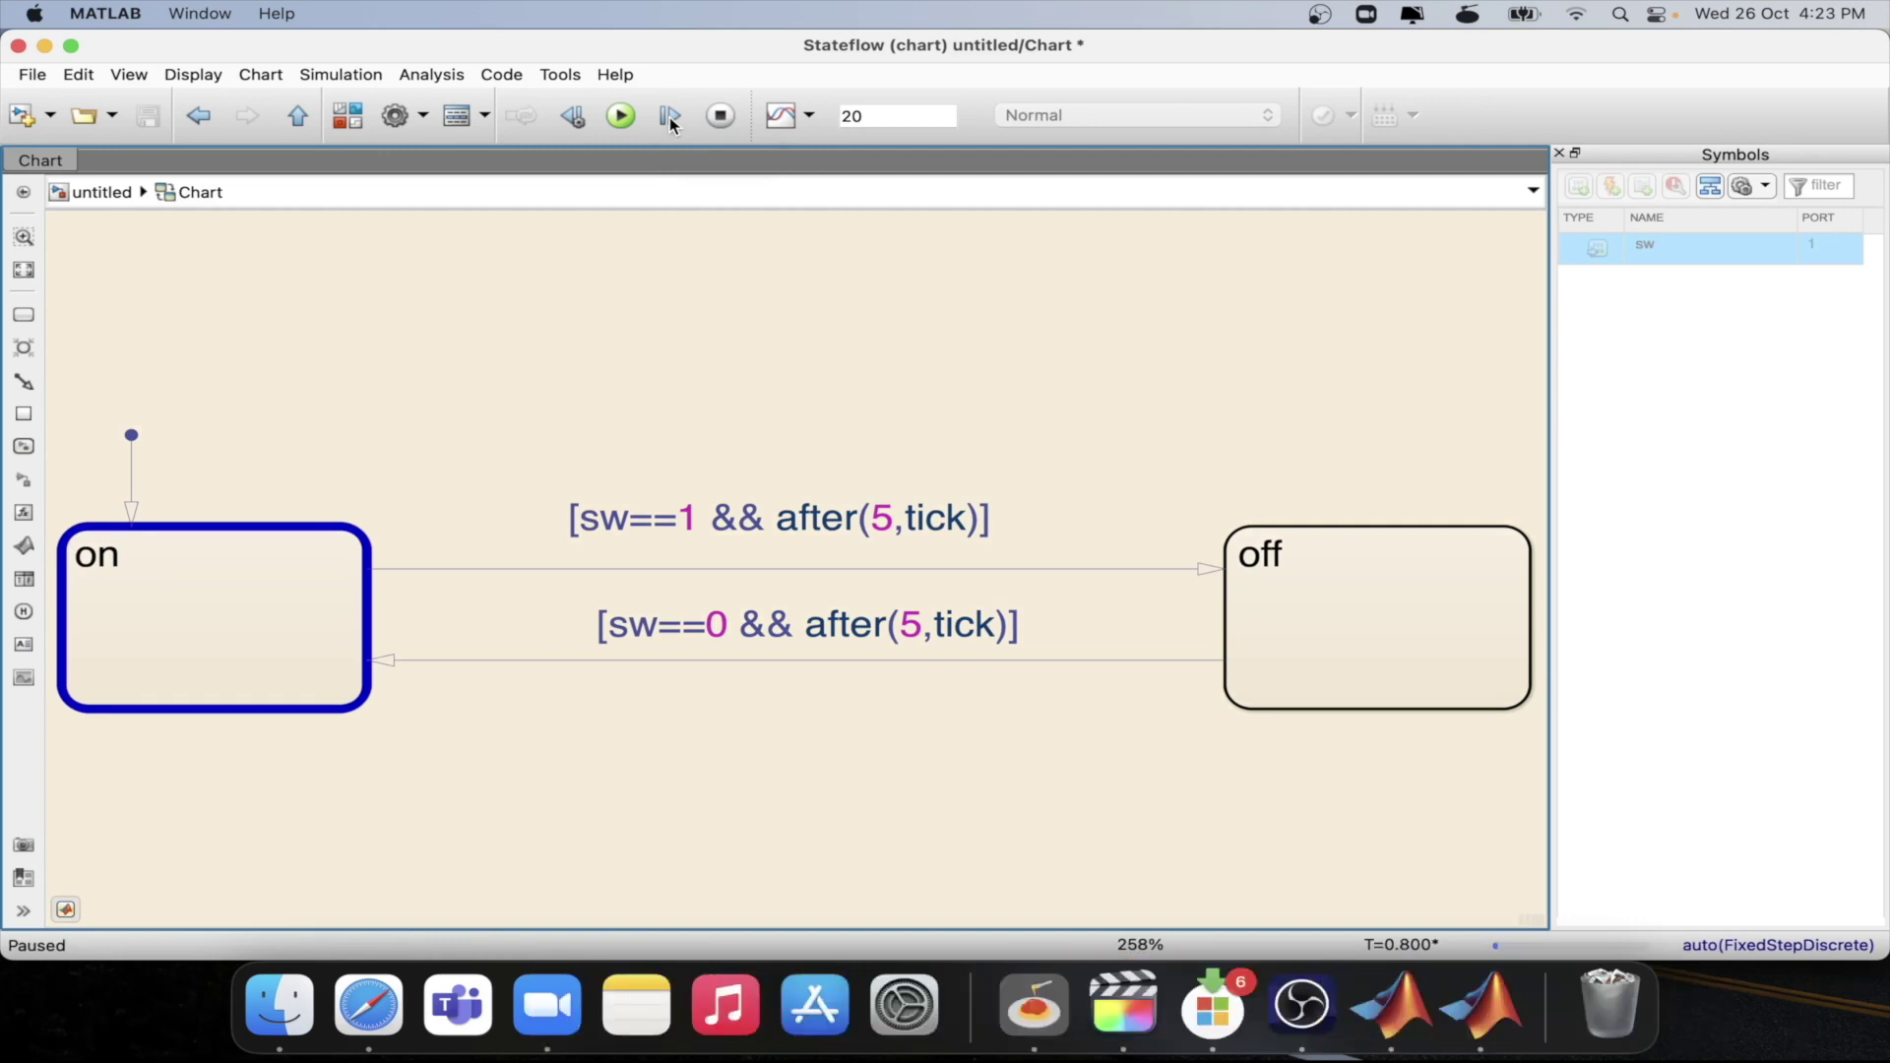
click(671, 117)
click(670, 117)
click(671, 117)
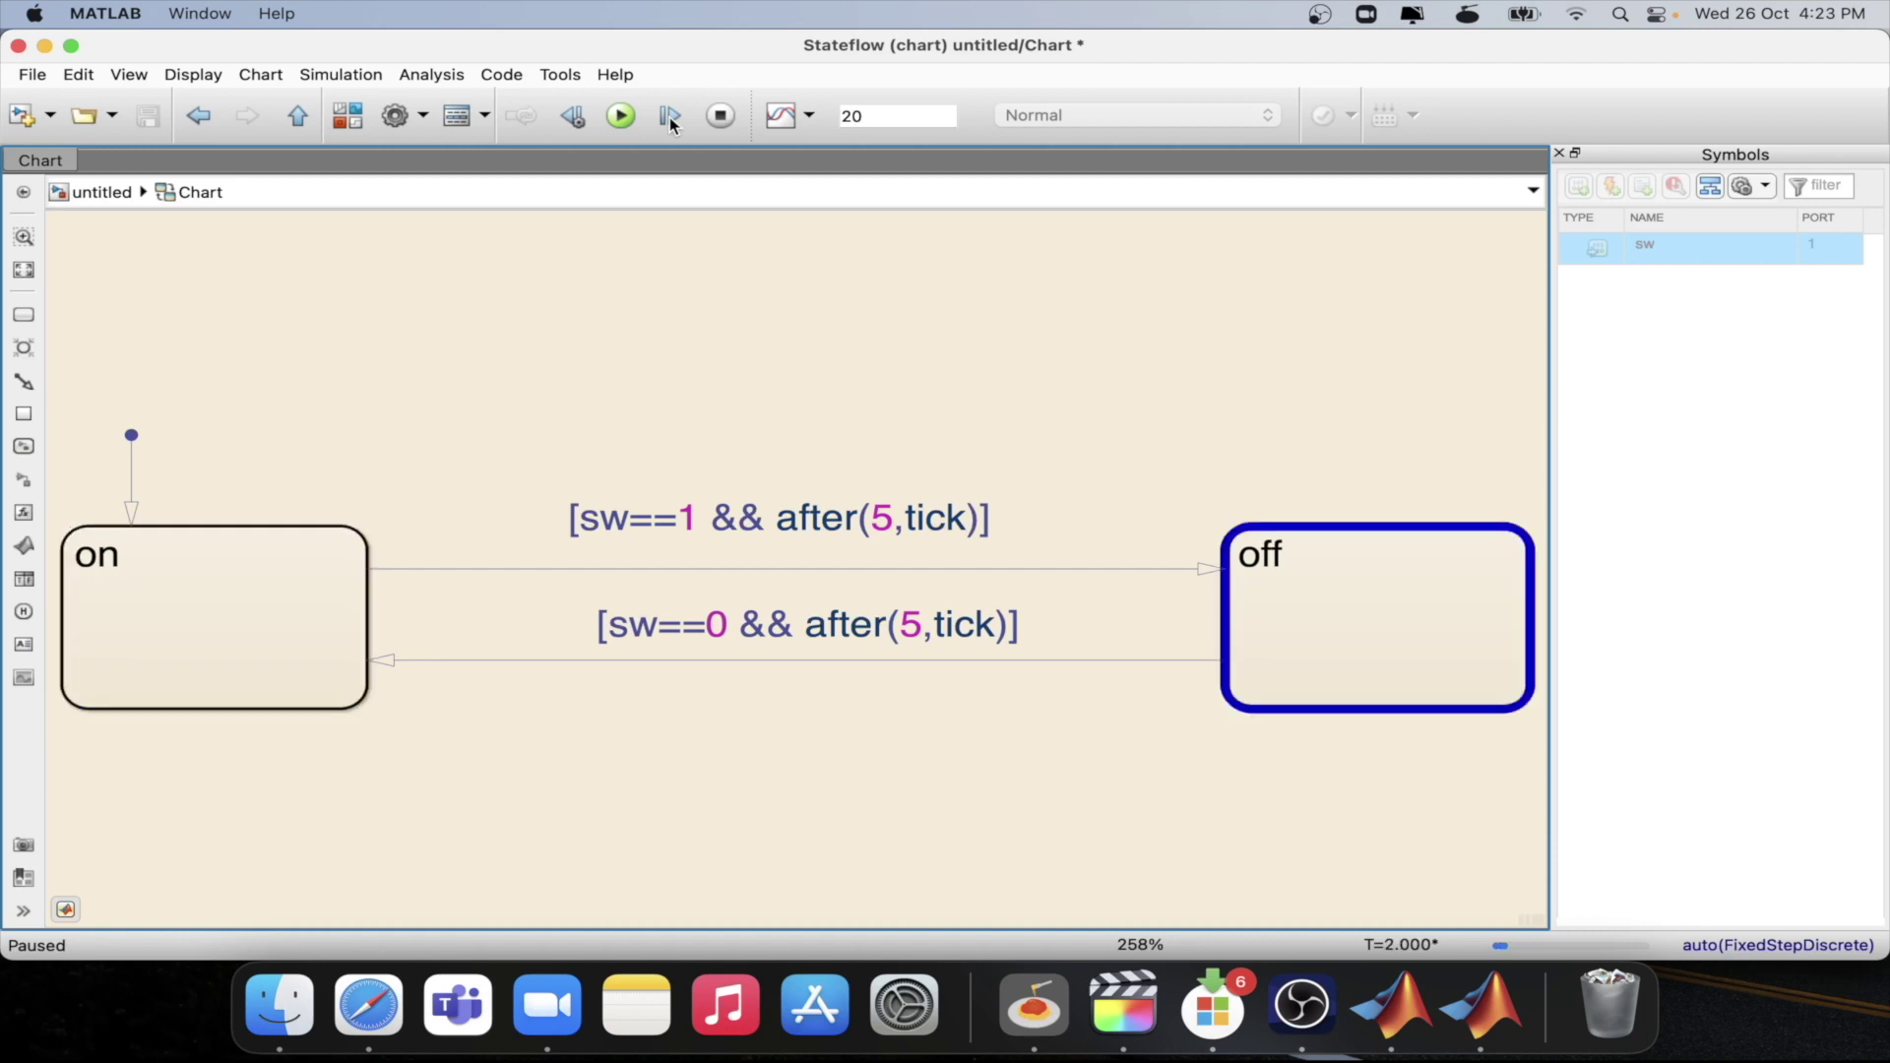